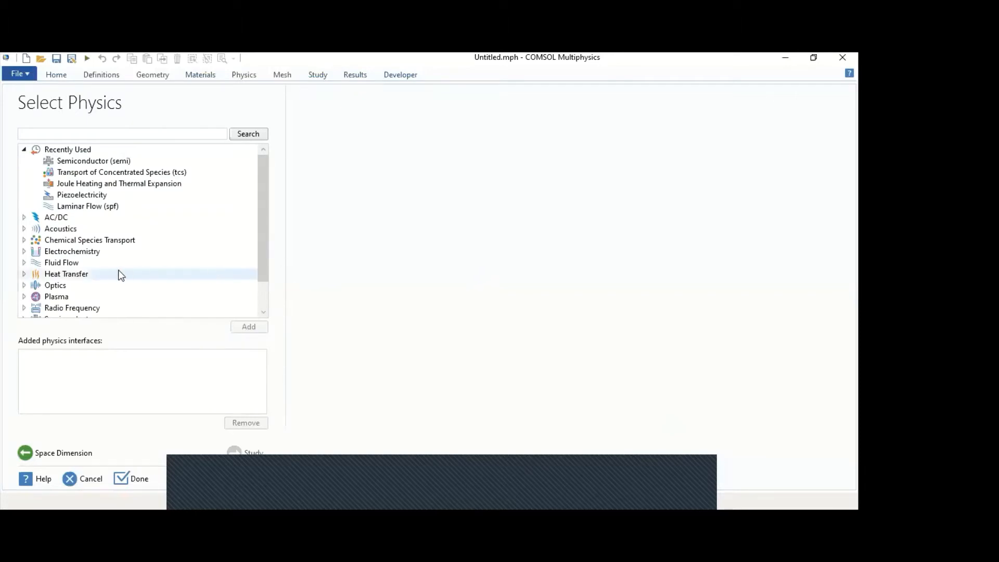
- Add the Conjugate Heat Transfer, Laminar Flow multiphysics interface from the Heat Transfer branch to the model
click(24, 274)
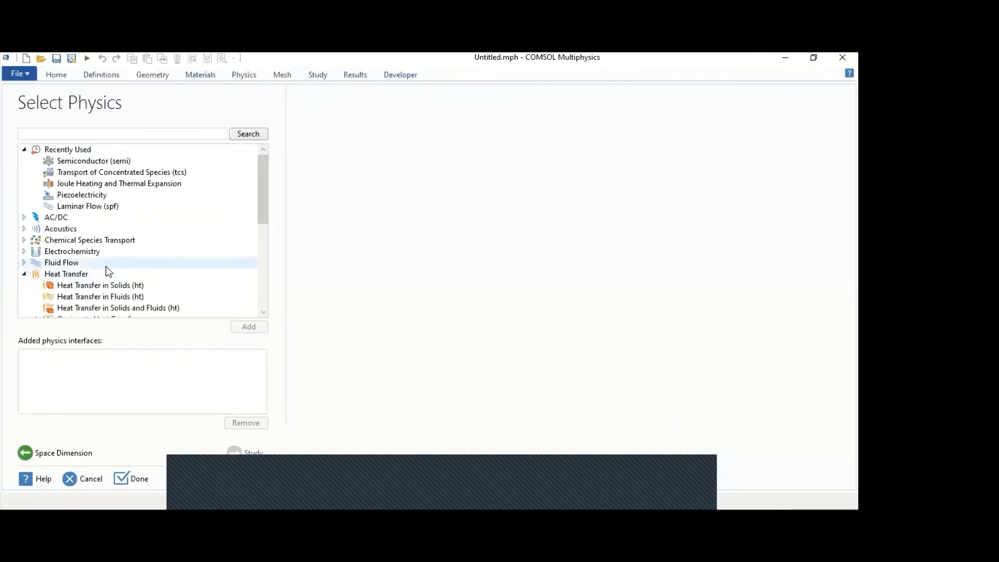
scroll(105, 266, down, 2)
scroll(105, 267, down, 1)
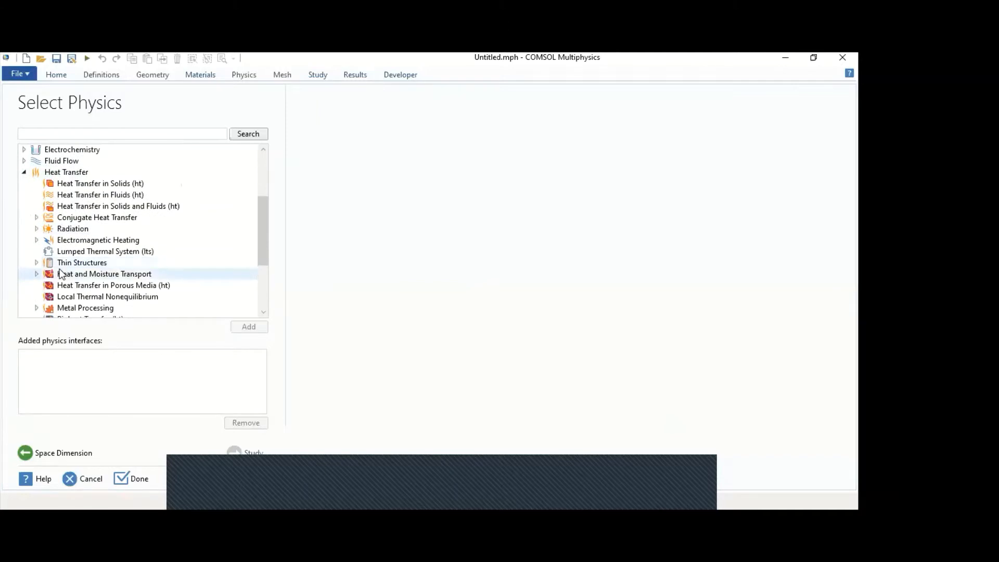
click(37, 218)
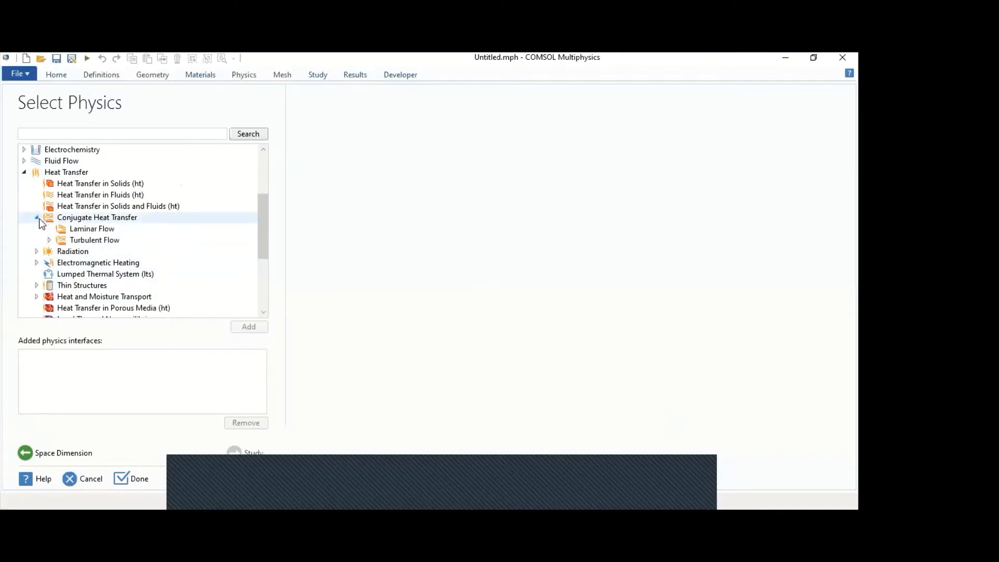
click(70, 229)
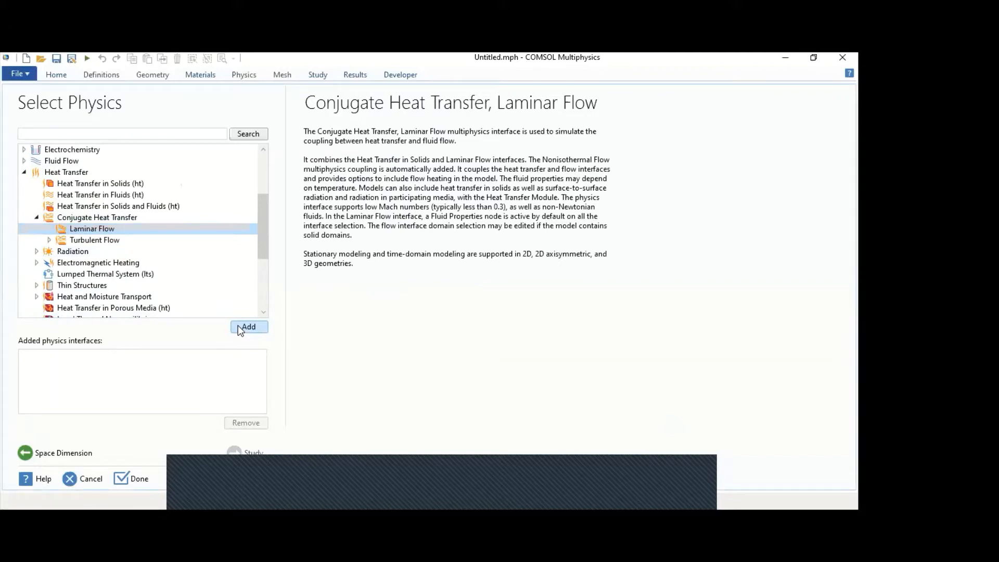
click(243, 327)
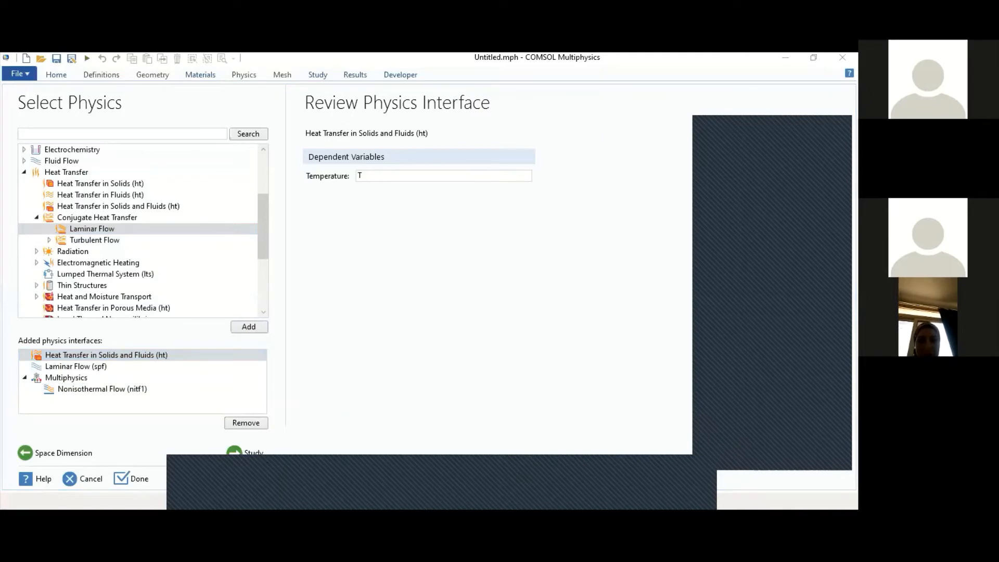
- Choose a Stationary study and finish the model setup
click(242, 453)
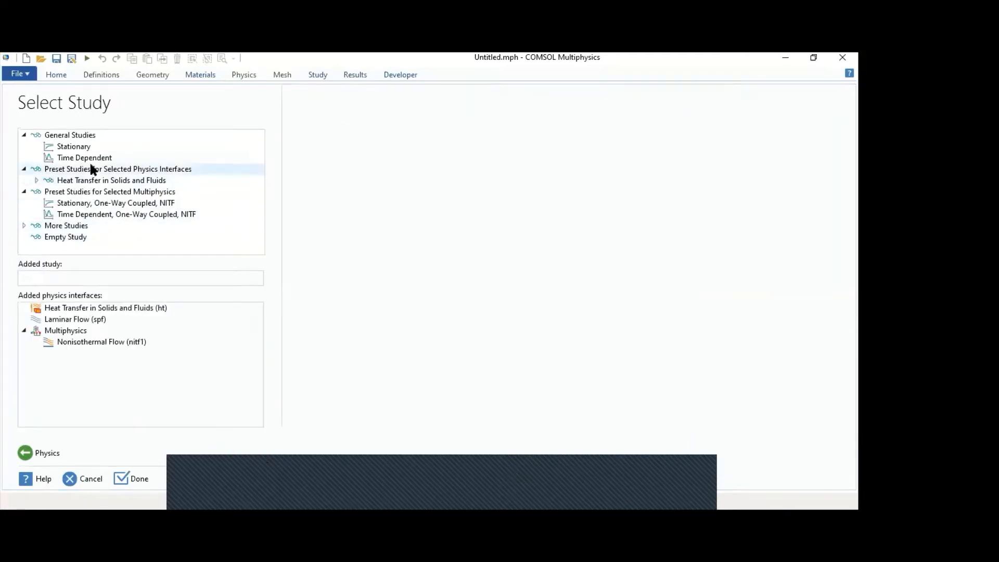
click(90, 148)
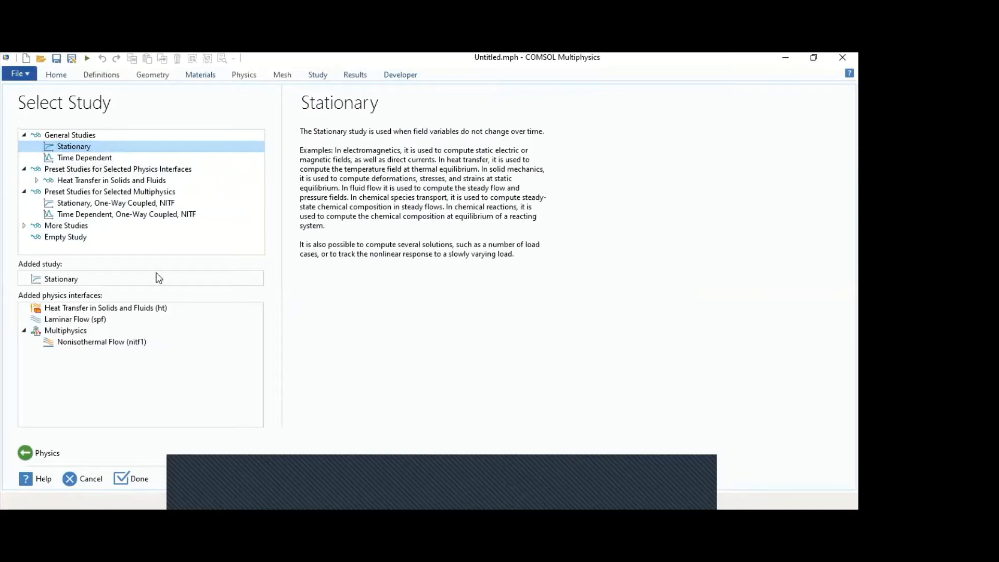
click(140, 483)
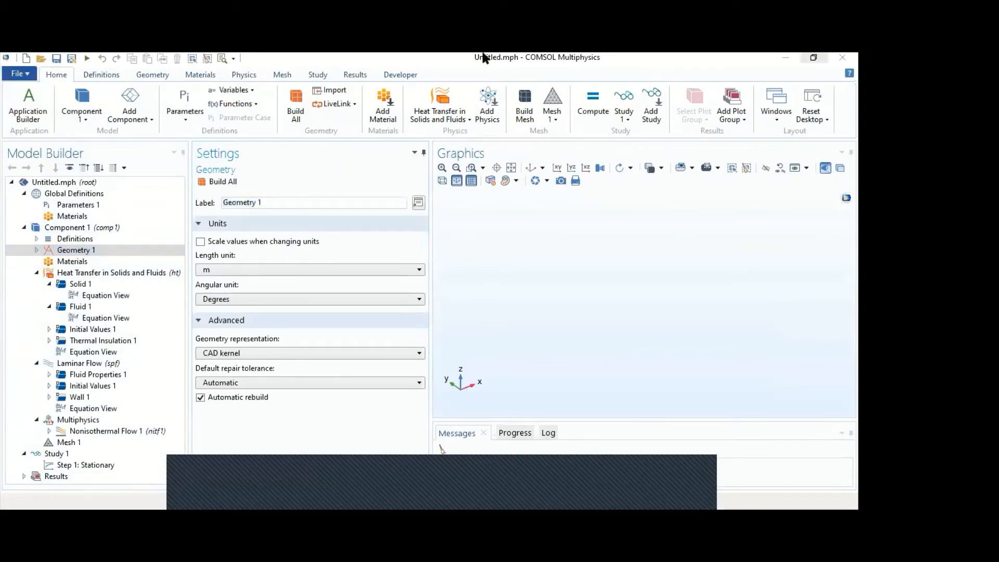
- Define a global parameter Tc with the expression 300[K]
click(110, 206)
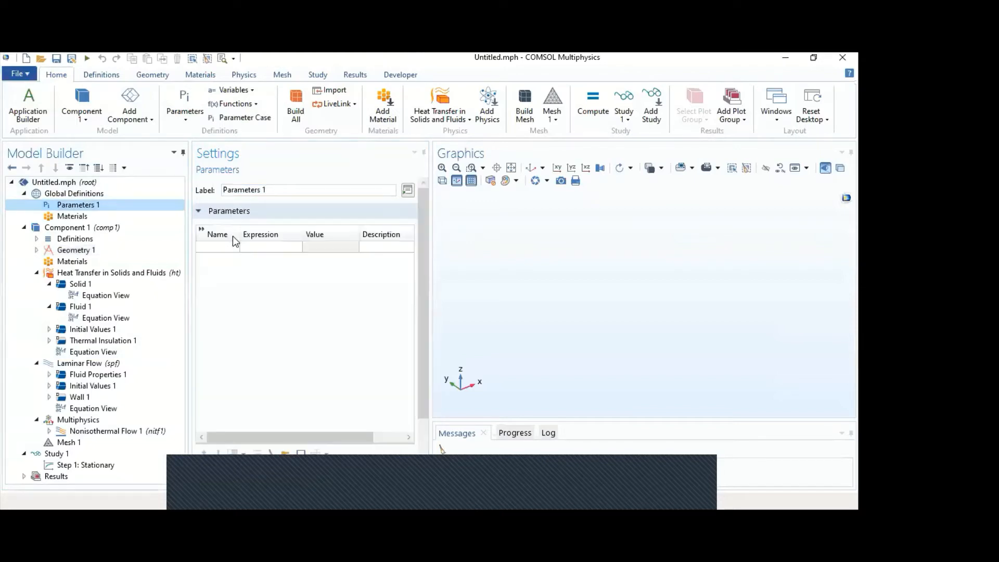
click(218, 249)
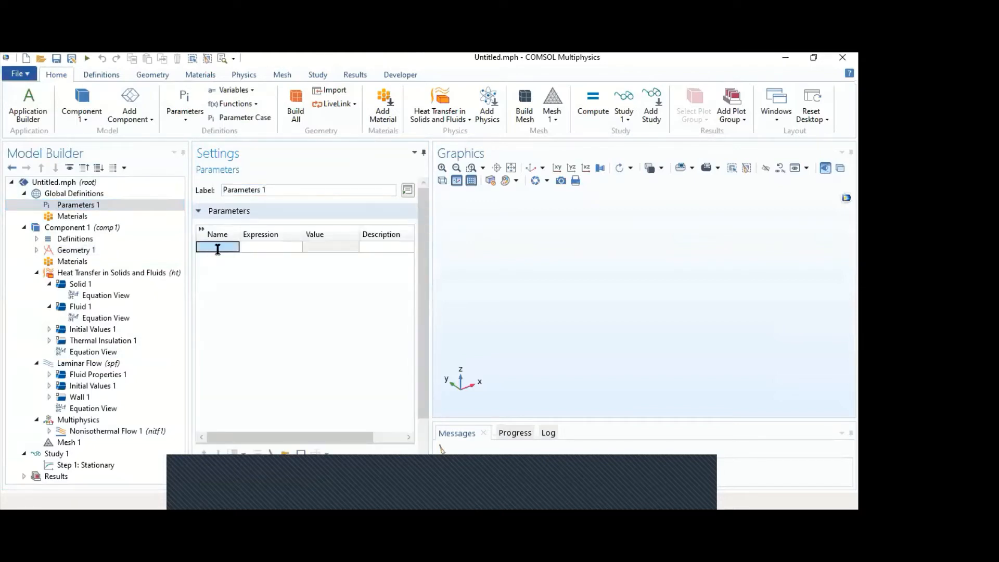
text(Tc)
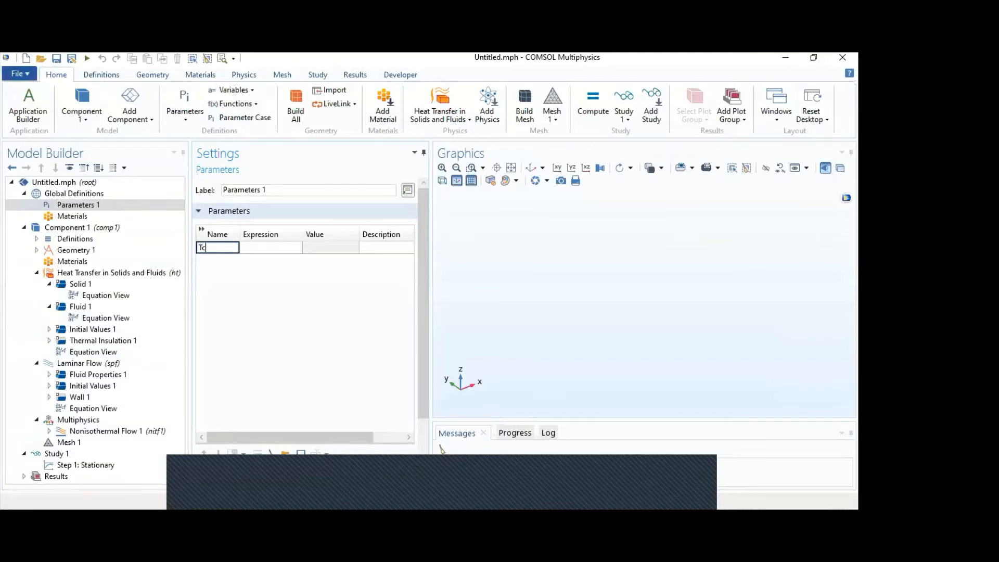
key(Tab)
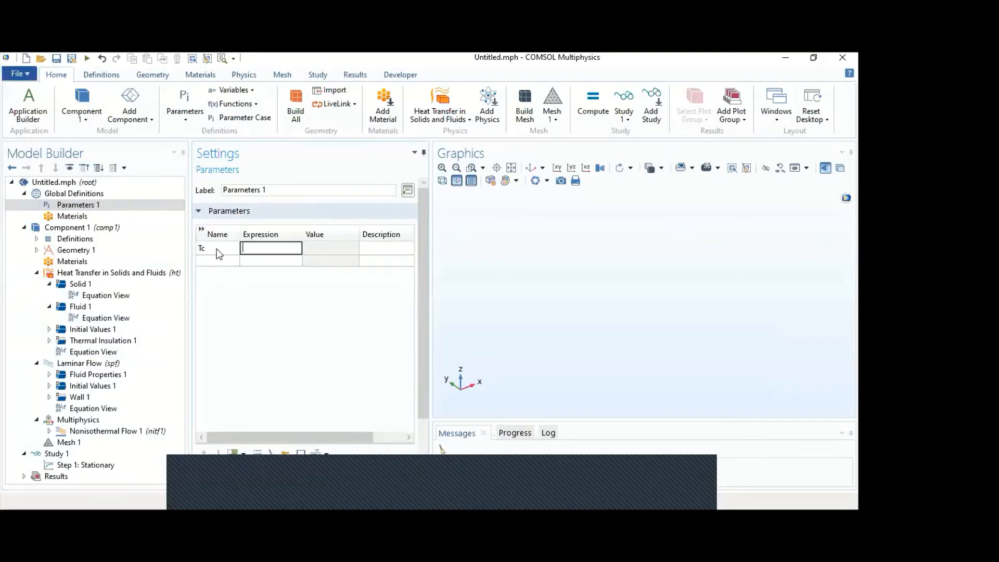
text(300[K)
key(Tab)
- Define a second global parameter Th with the expression 330[K], leaving its description empty
key(Tab)
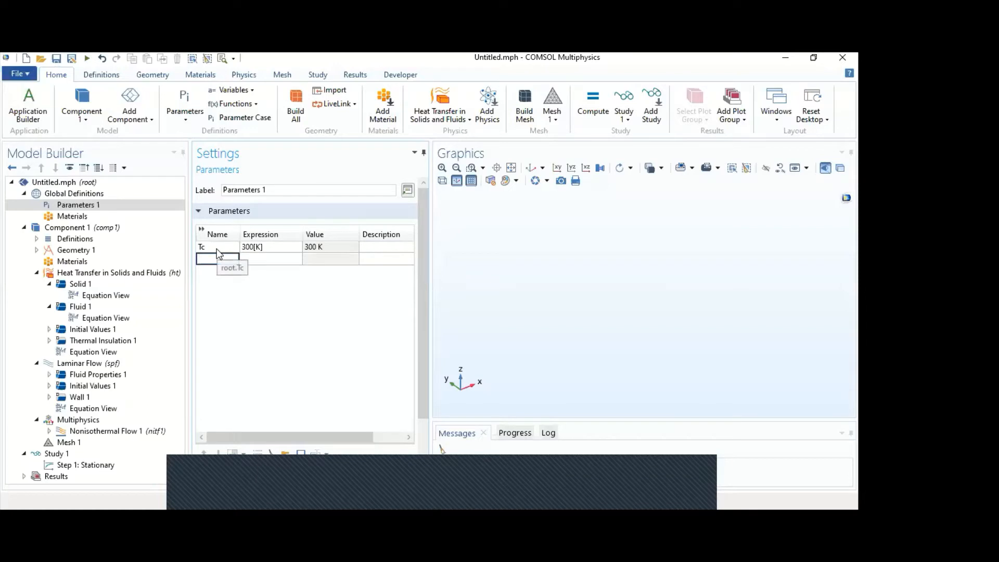
text(Th)
key(Tab)
text(33)
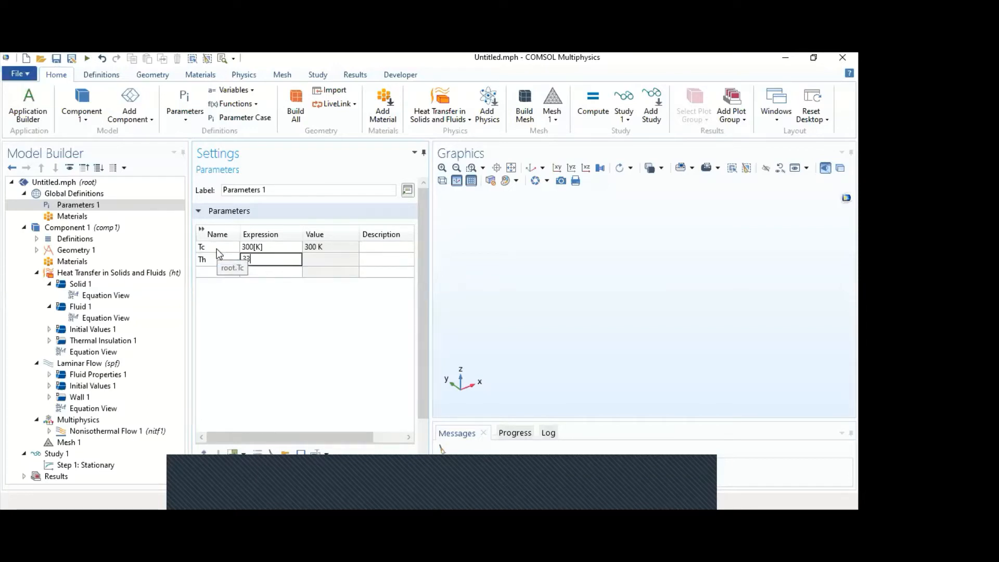
text(0[K)
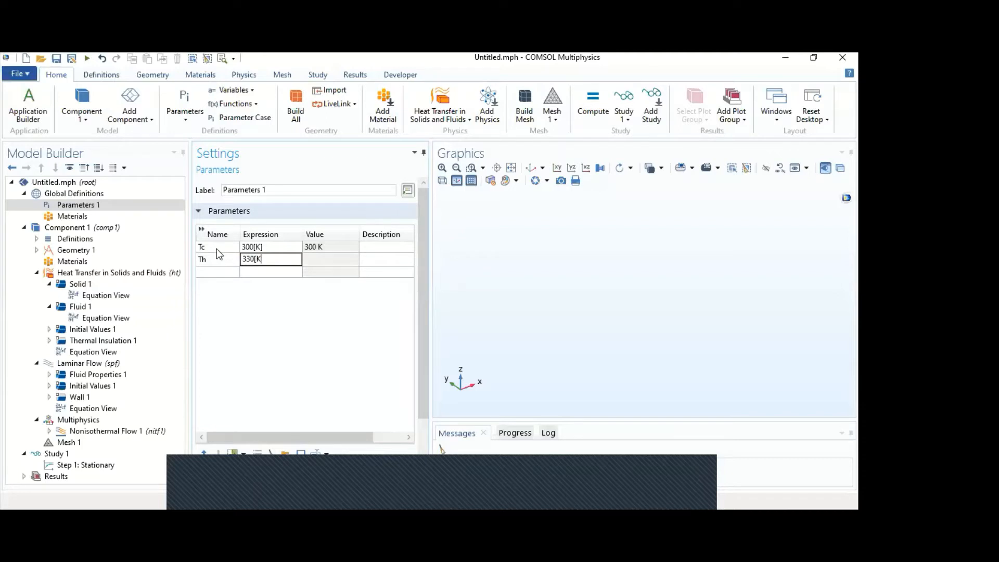
text(])
key(Tab)
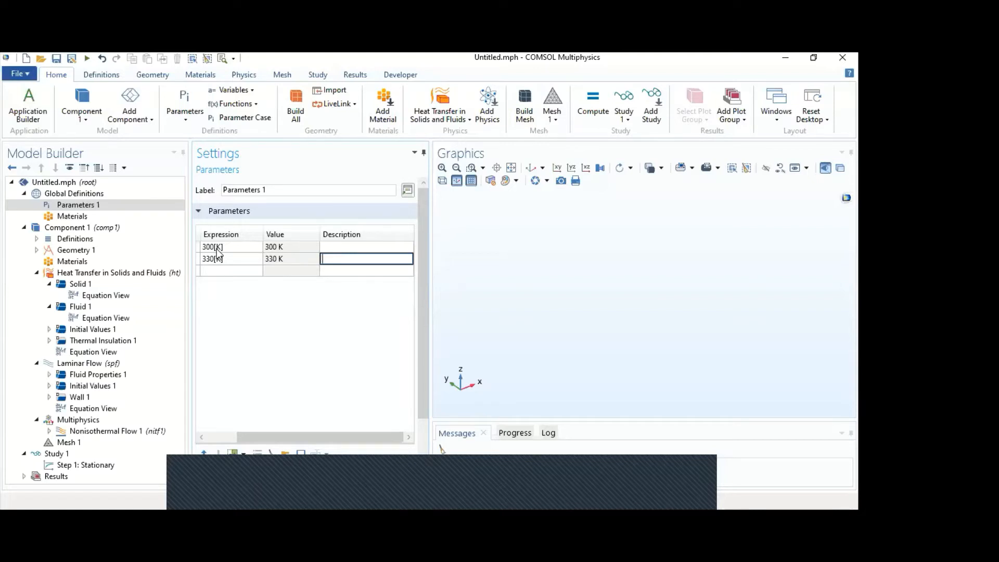
key(Return)
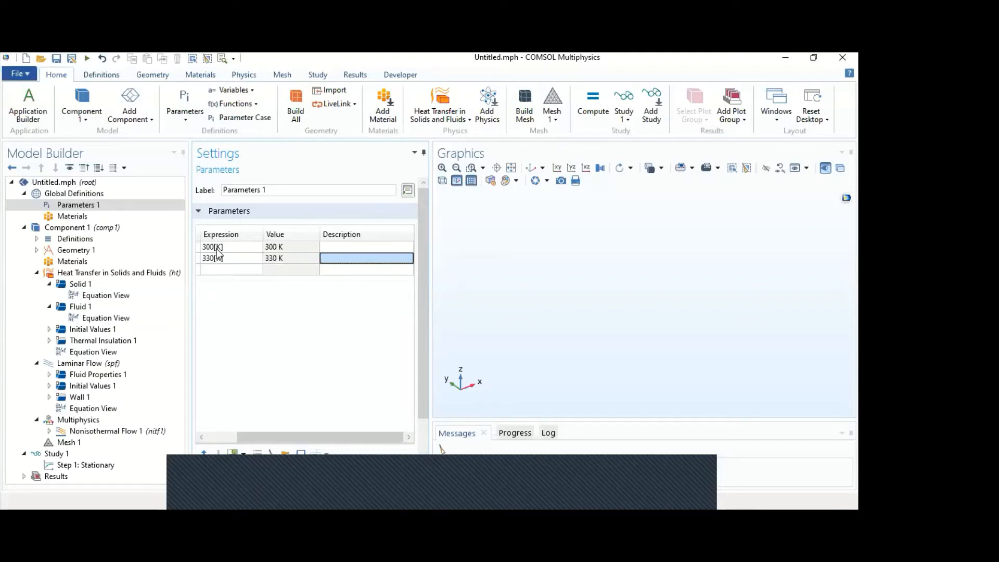
- Define a third global parameter U1 with the expression 50[mm/s]
drag(282, 436, 252, 436)
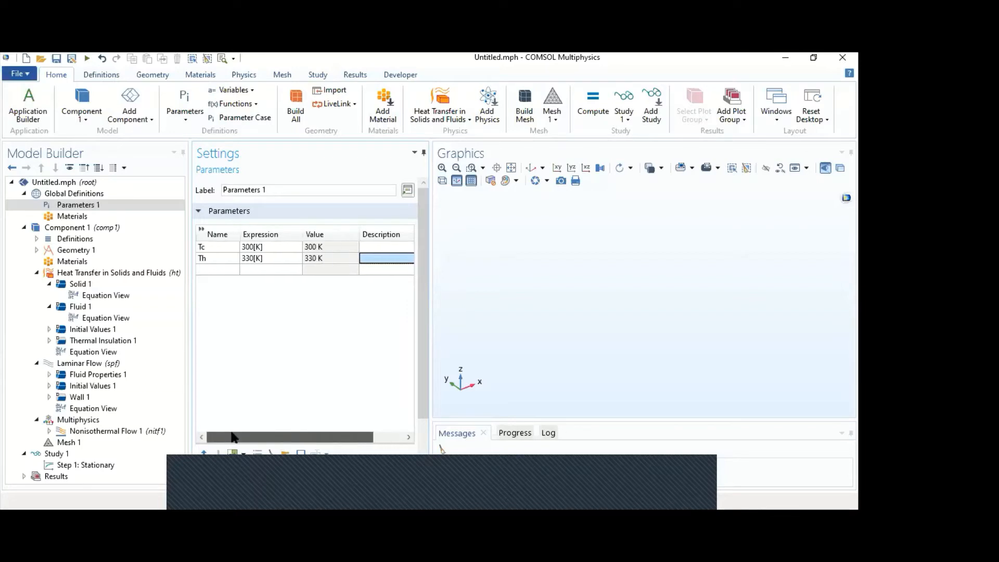
click(207, 269)
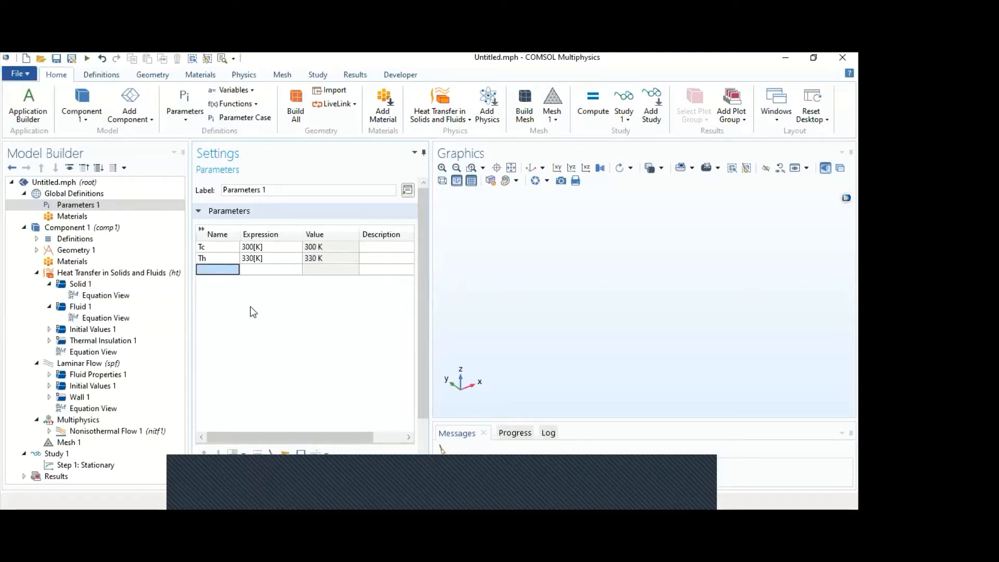
text(U1)
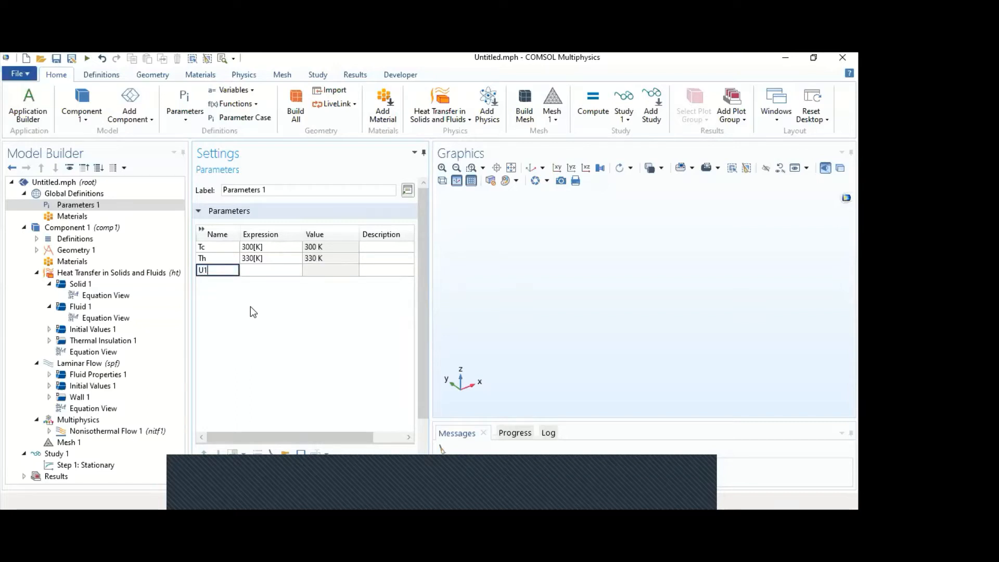
key(Tab)
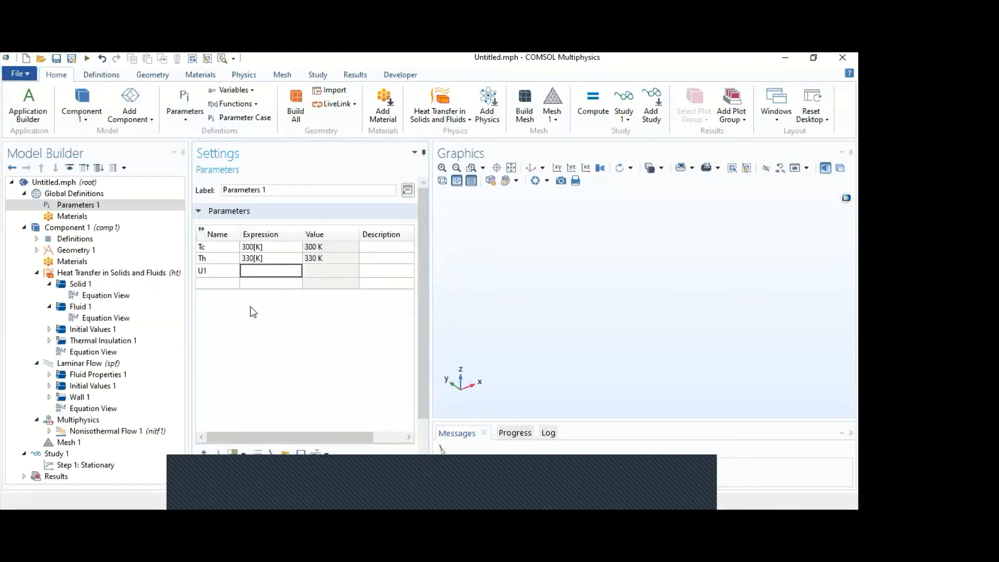
text(50[mm/s])
key(Return)
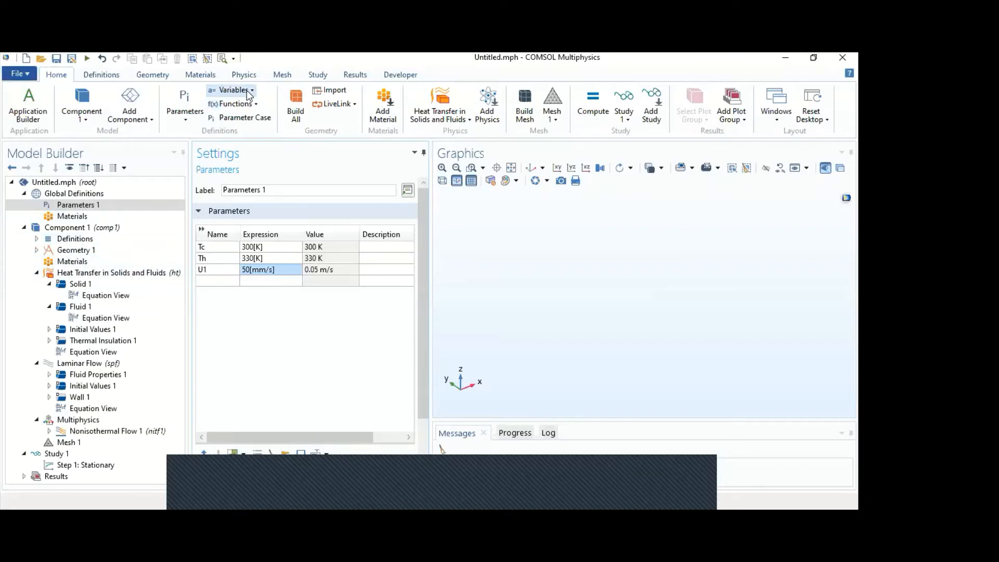
- Add a block to the geometry and set the geometry's length unit to µm
click(152, 76)
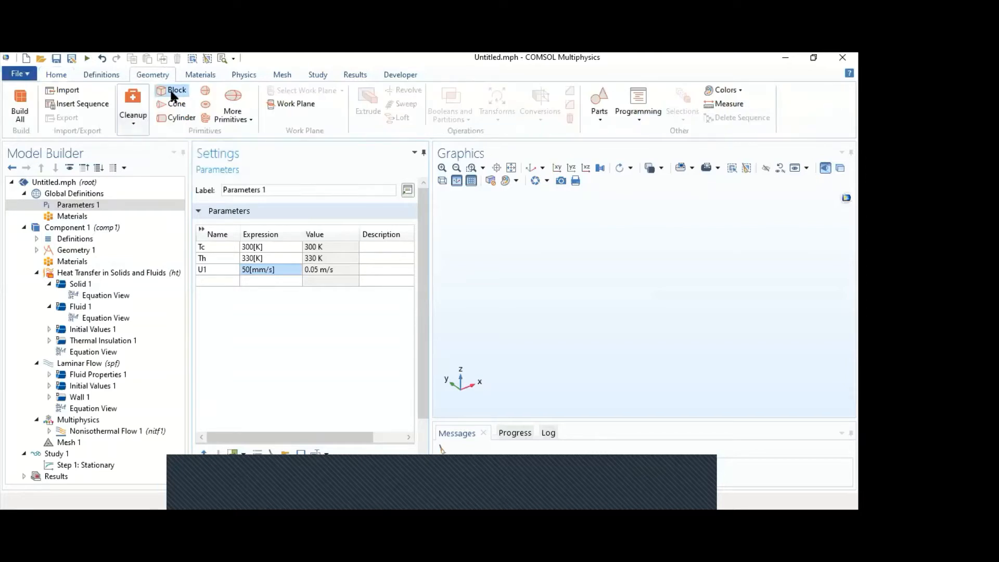
click(171, 92)
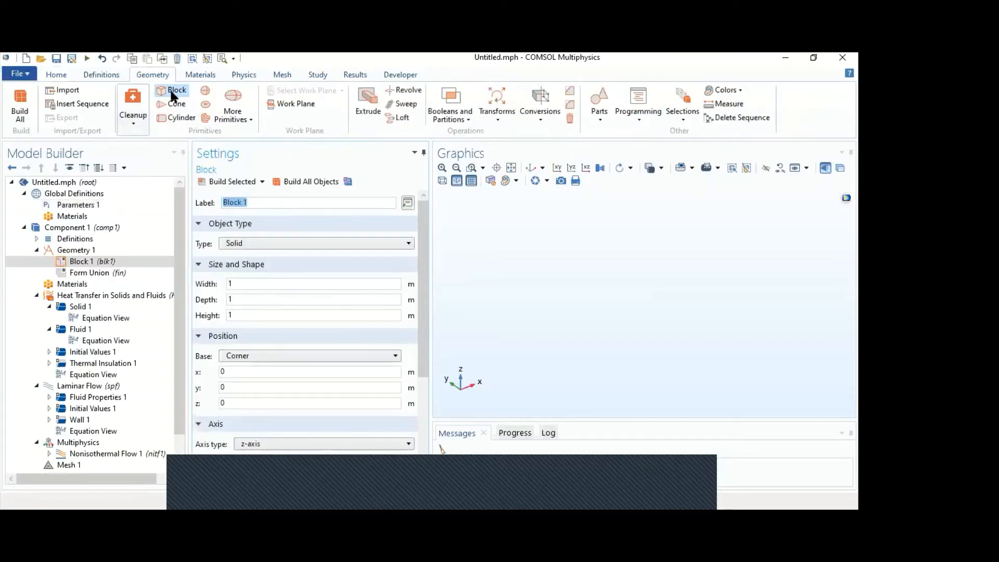
click(102, 252)
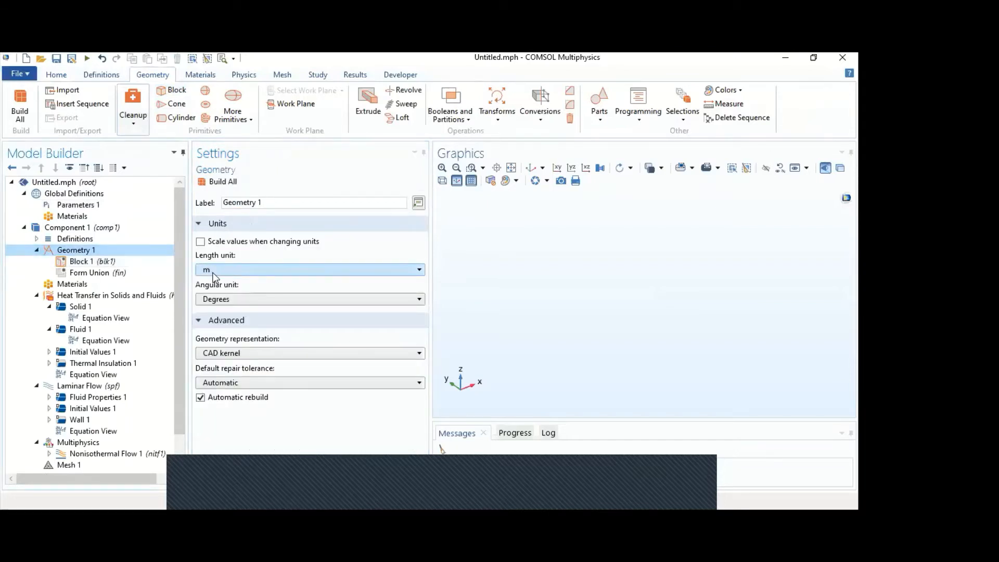
click(305, 269)
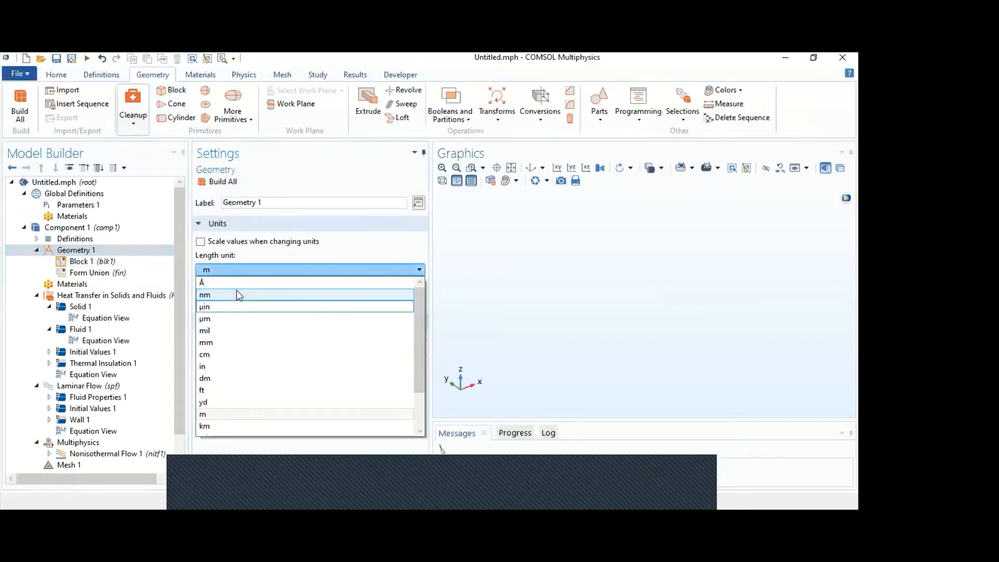
click(223, 318)
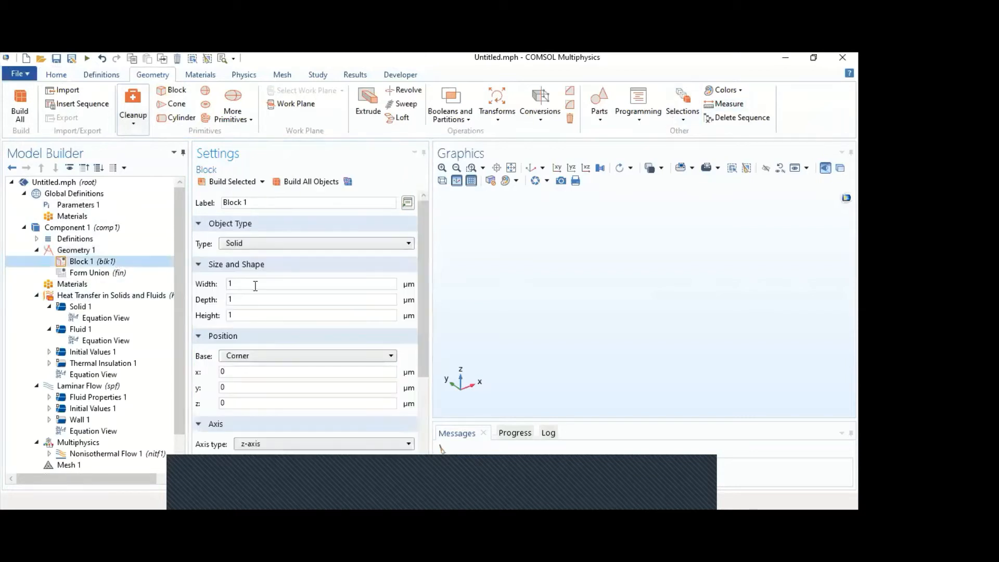
- Size the first block 800 µm wide, 800 µm deep and 60 µm high, and build it
double_click(256, 282)
text(800)
double_click(275, 299)
text(800)
double_click(274, 315)
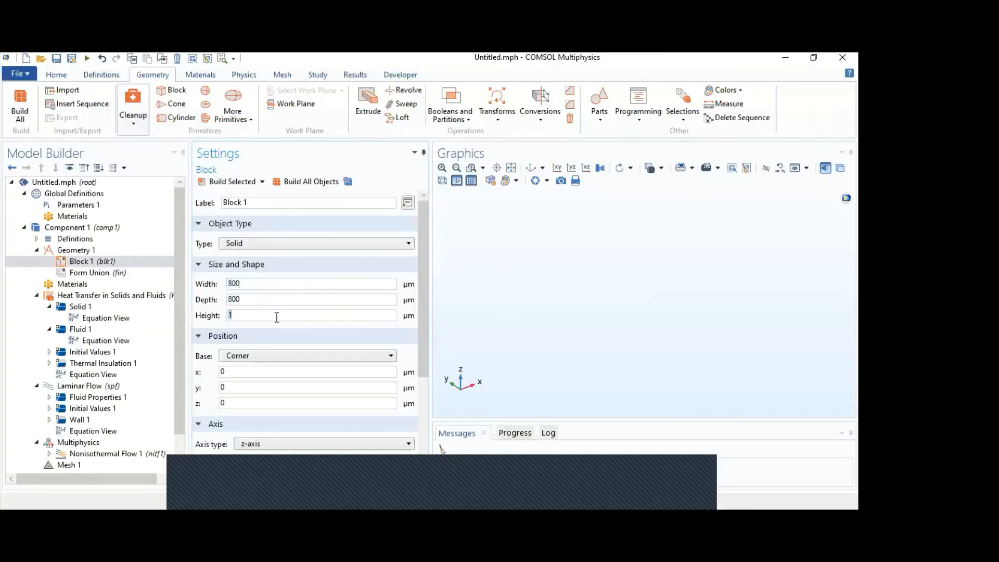
text(60)
click(242, 181)
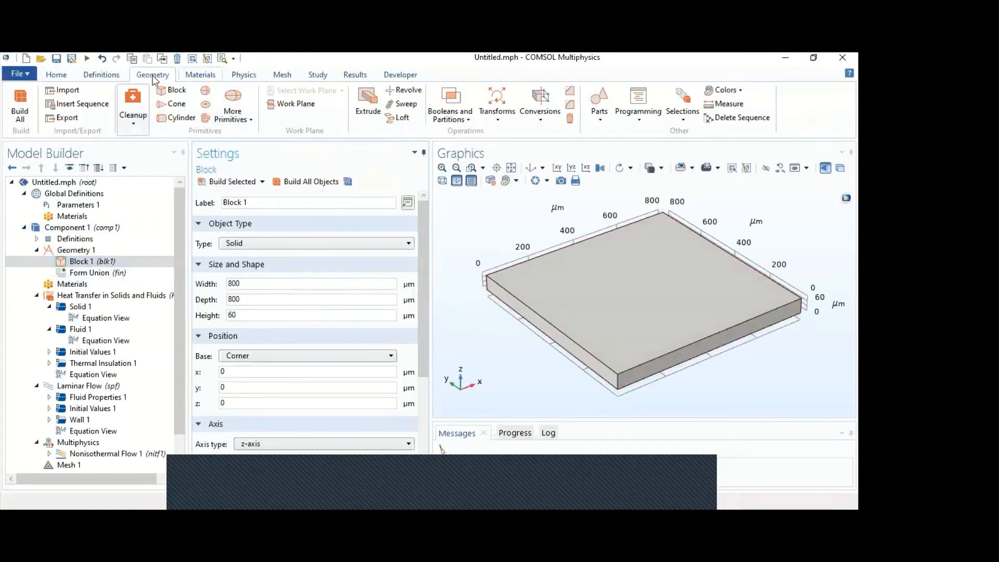
- Add and build a second block 800 µm wide, 100 µm deep and 40 µm high, positioned at y = 200 µm
click(172, 90)
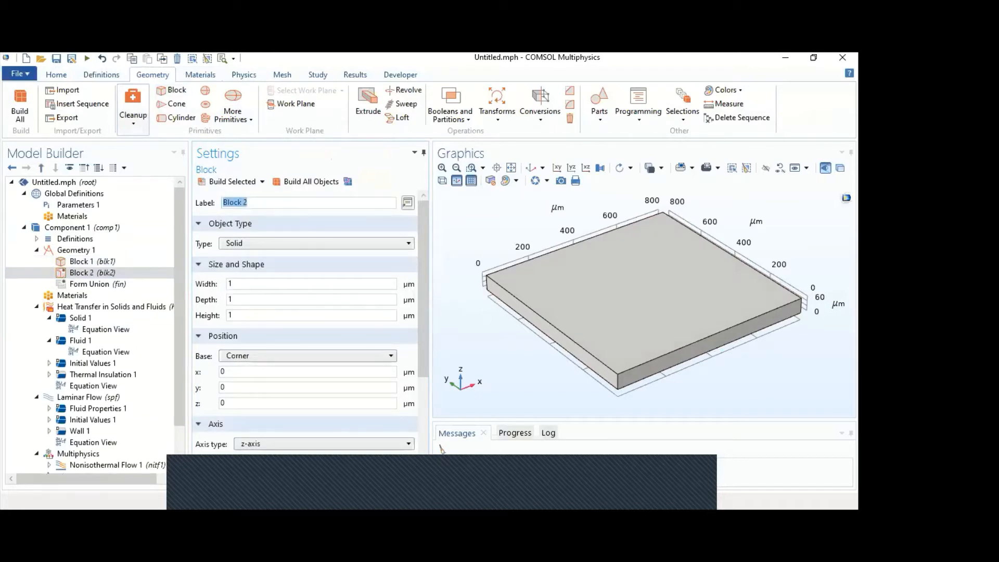
click(284, 280)
key(BackSpace)
text(800)
key(Tab)
text(100)
double_click(294, 315)
text(40)
double_click(235, 388)
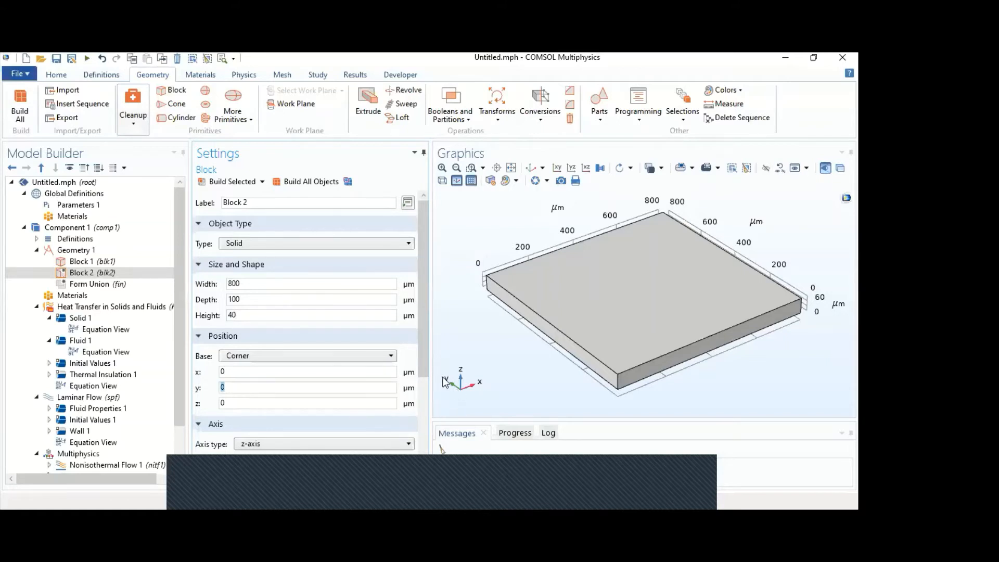
text(200)
click(232, 182)
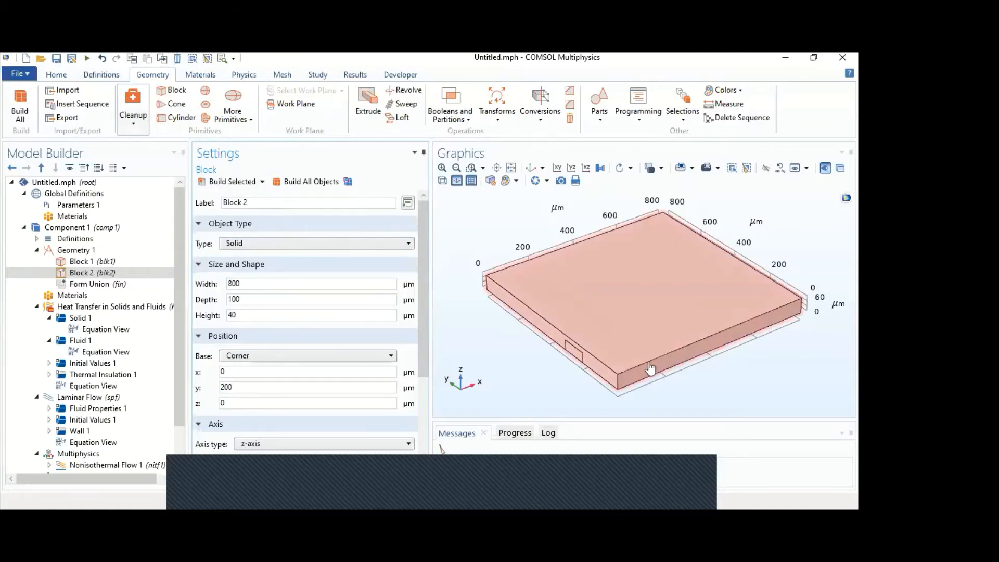
- Add an Array operation with the small channel block as input object and set the array type to Linear
mouse_move(556, 371)
mouse_down()
mouse_move(554, 292)
mouse_move(500, 286)
mouse_move(539, 297)
mouse_move(568, 359)
mouse_up()
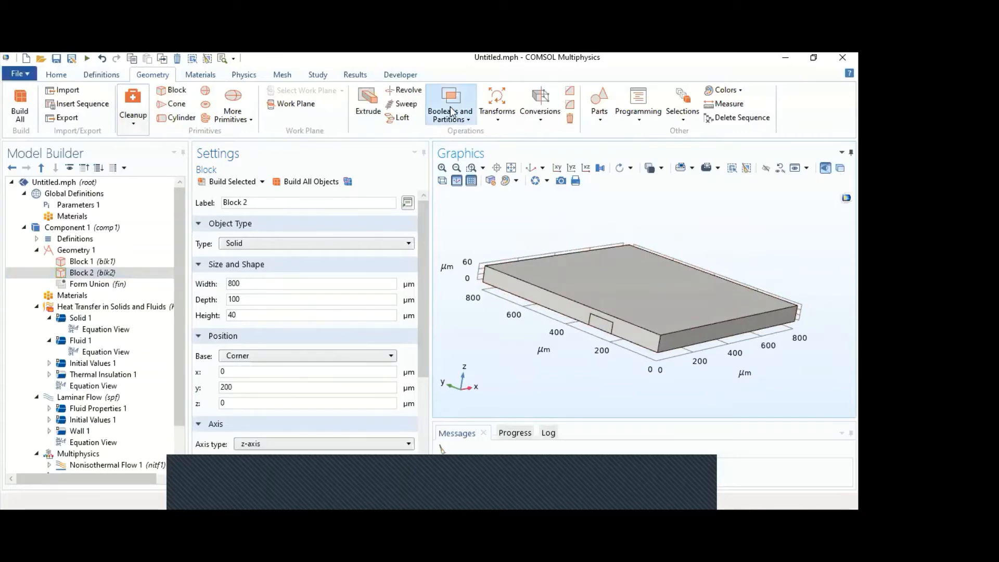
click(494, 116)
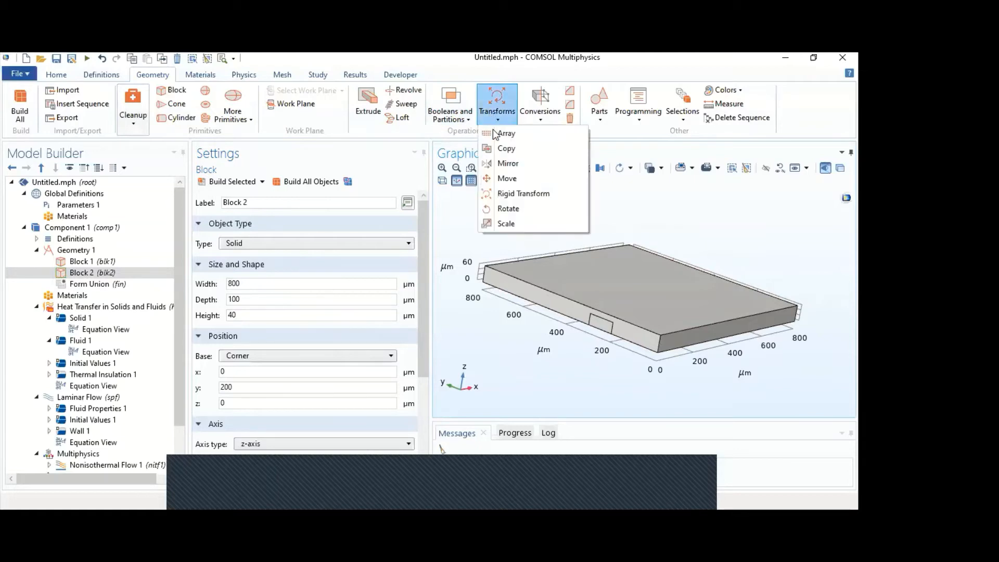
click(495, 134)
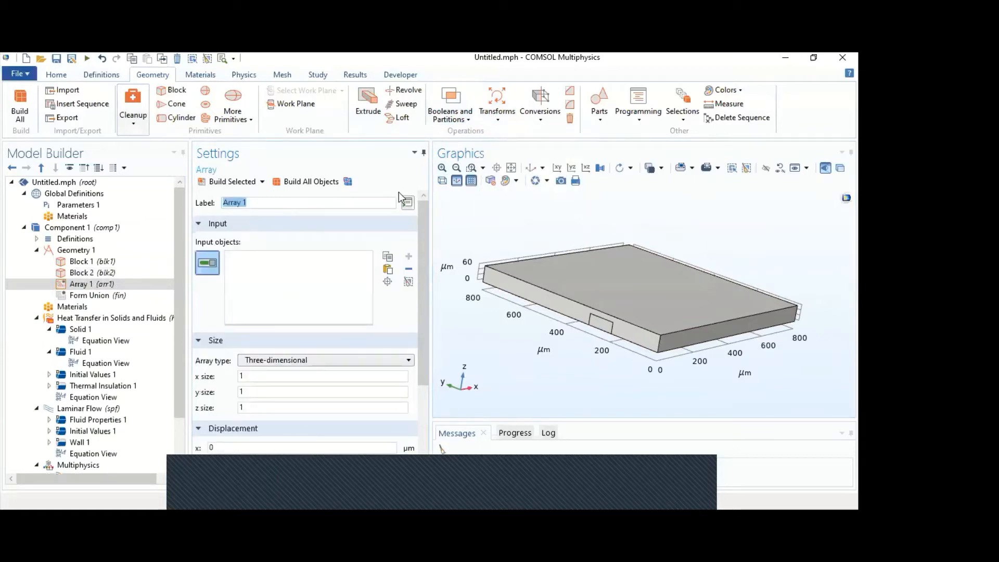
click(598, 331)
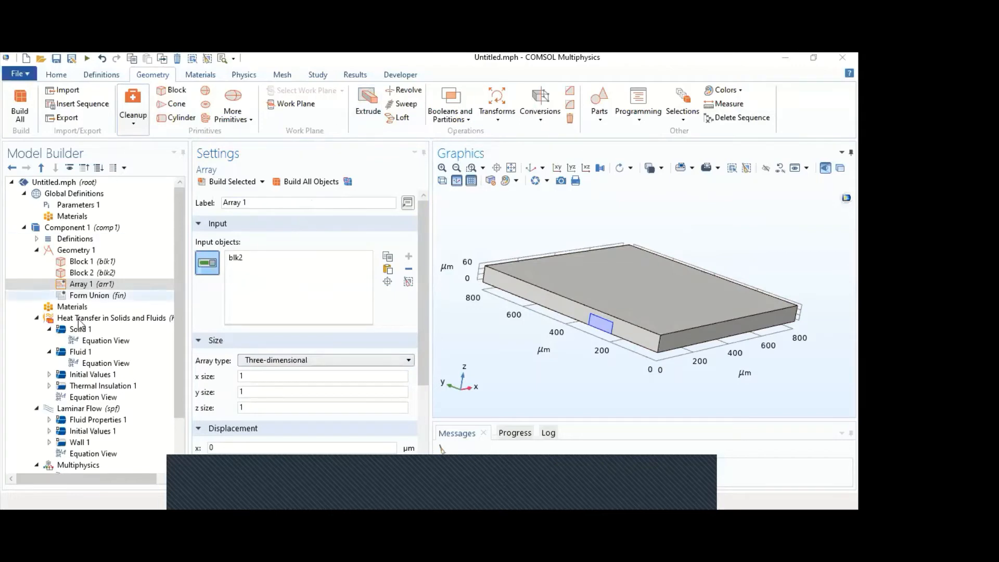
click(87, 287)
click(299, 359)
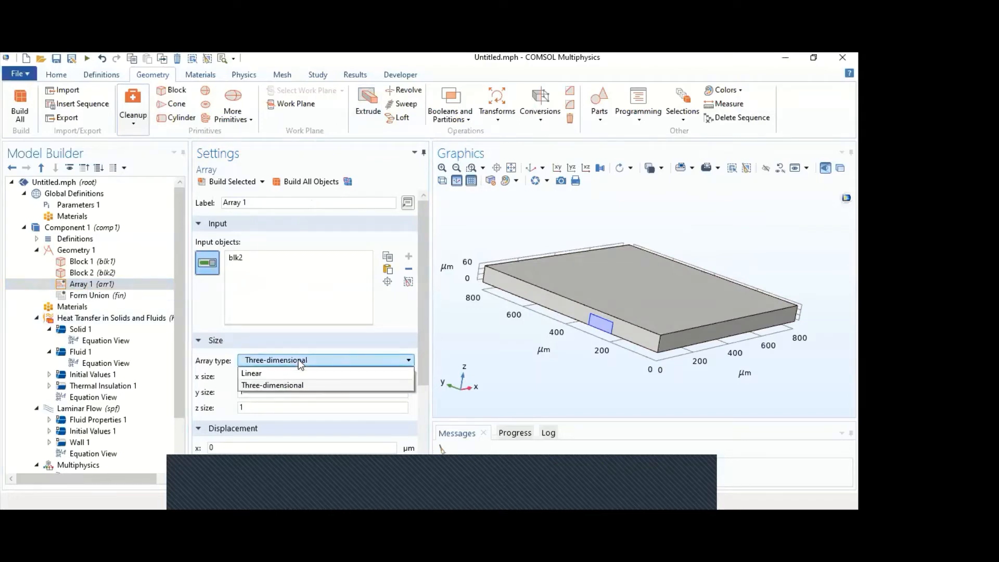
click(295, 370)
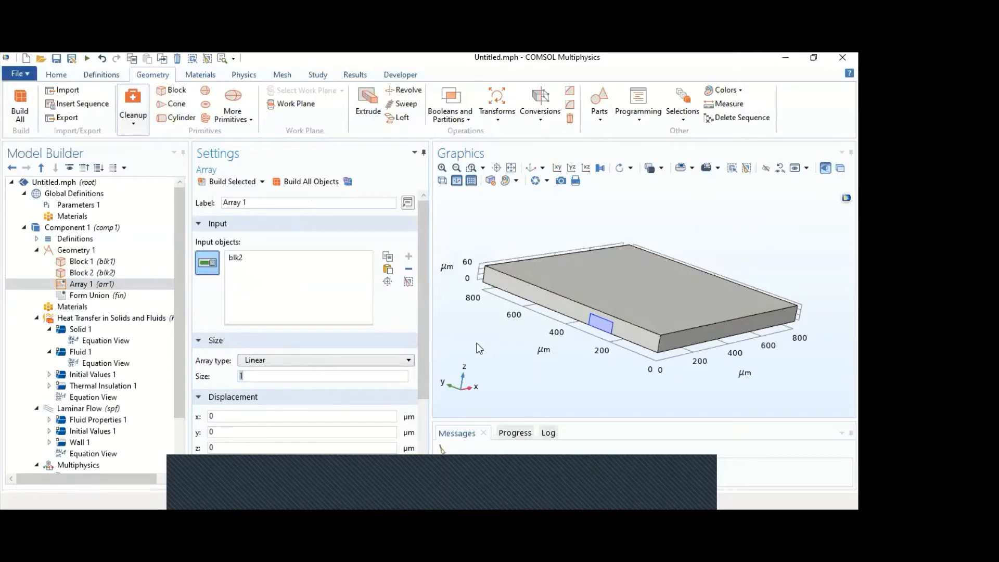
- Set the linear array size to 5 with a y displacement of 120 µm, and build it
text(5)
click(311, 433)
text(120)
scroll(424, 316, down, 1)
scroll(424, 315, down, 2)
scroll(364, 260, up, 3)
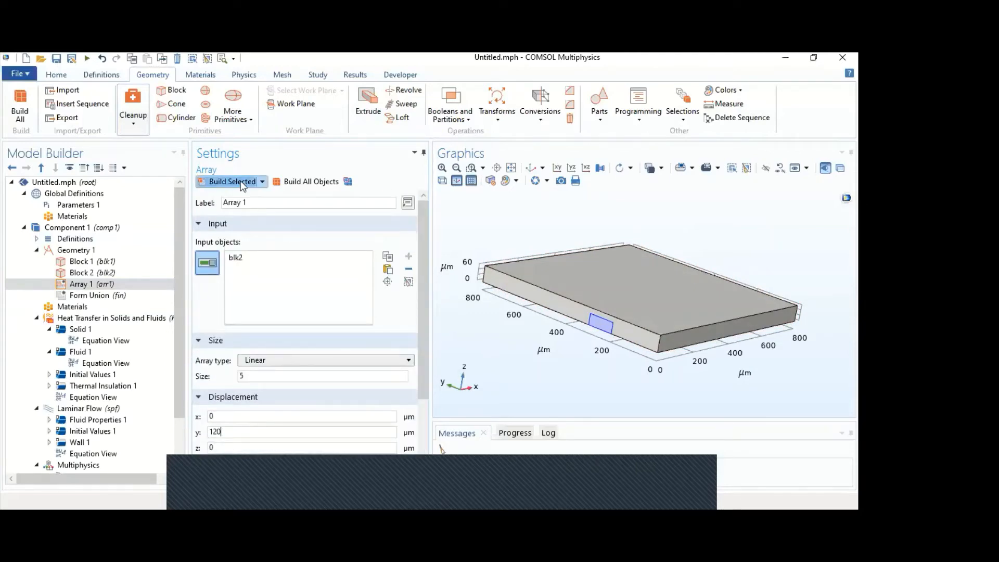
click(232, 182)
drag(536, 370, 532, 350)
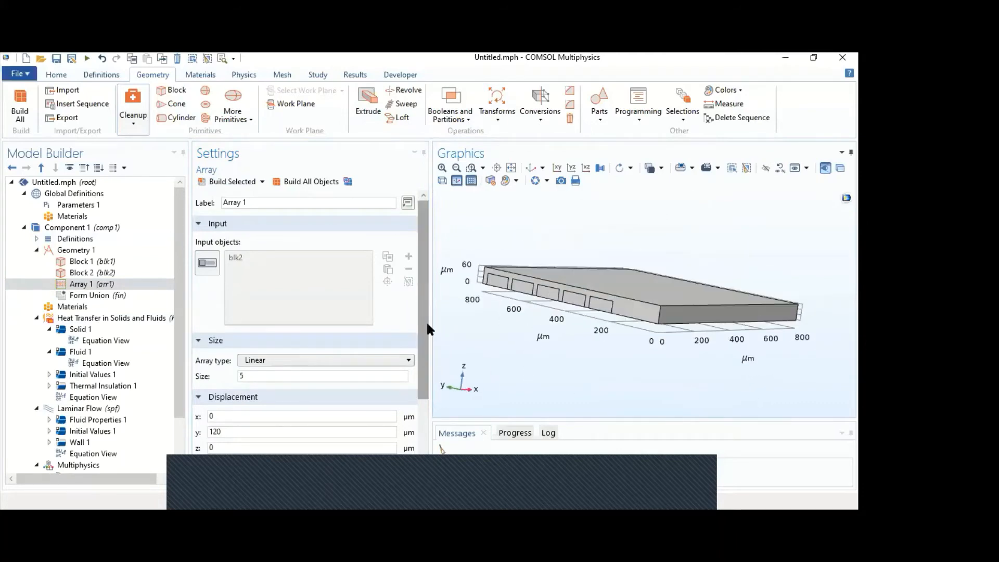
- Create a new cumulative selection named Channels for the array's resulting objects
drag(426, 320, 423, 419)
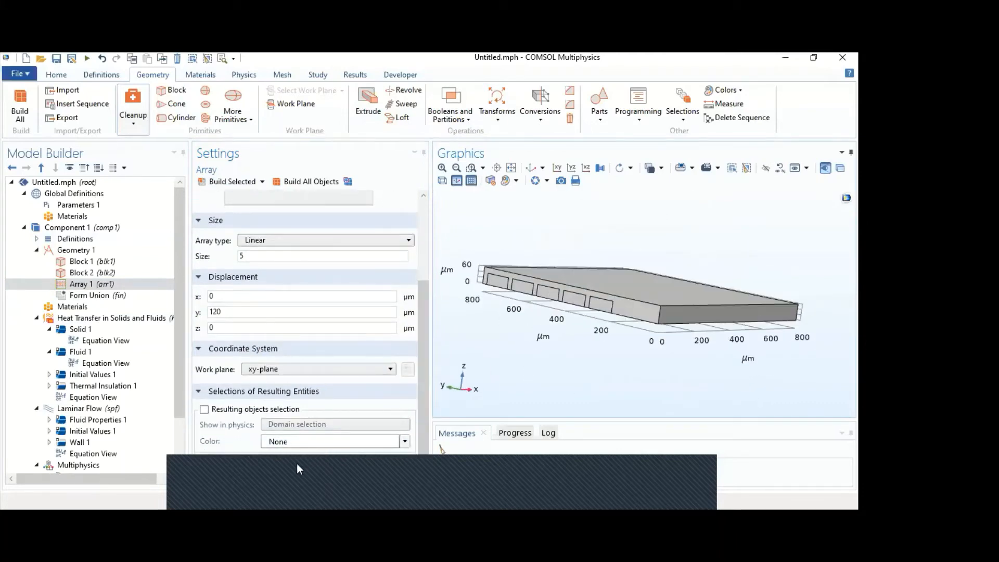
click(393, 472)
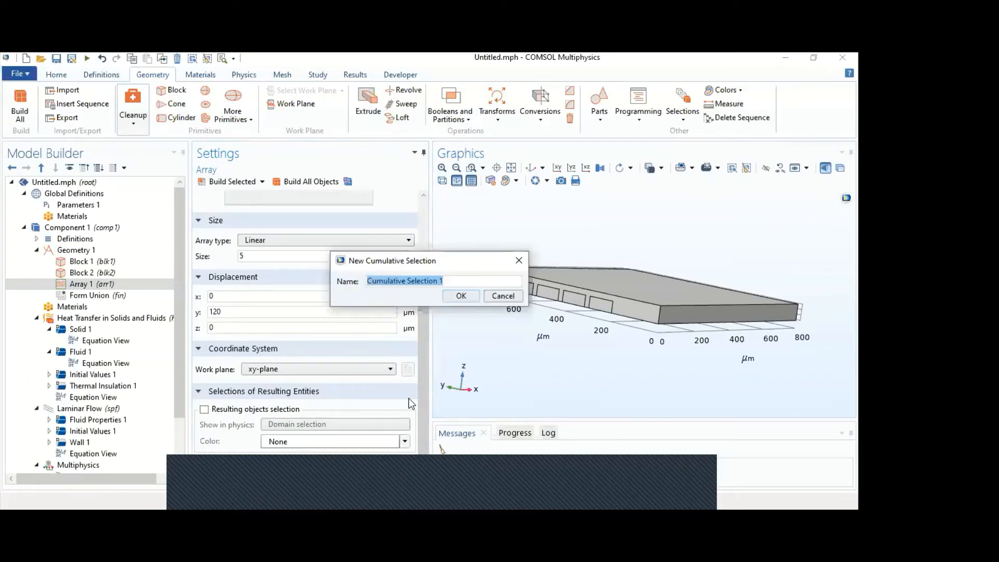
text(Channels)
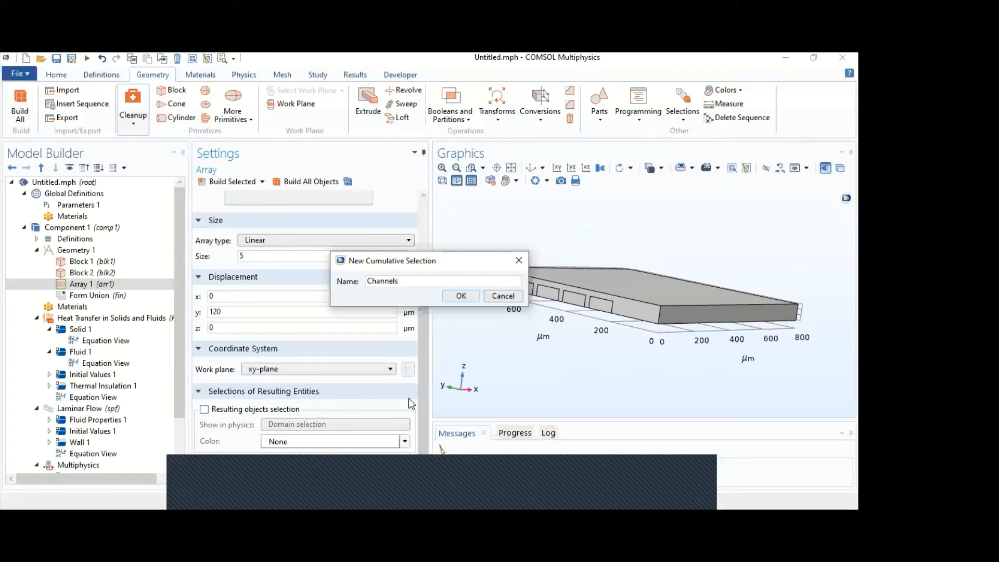
key(Tab)
key(Return)
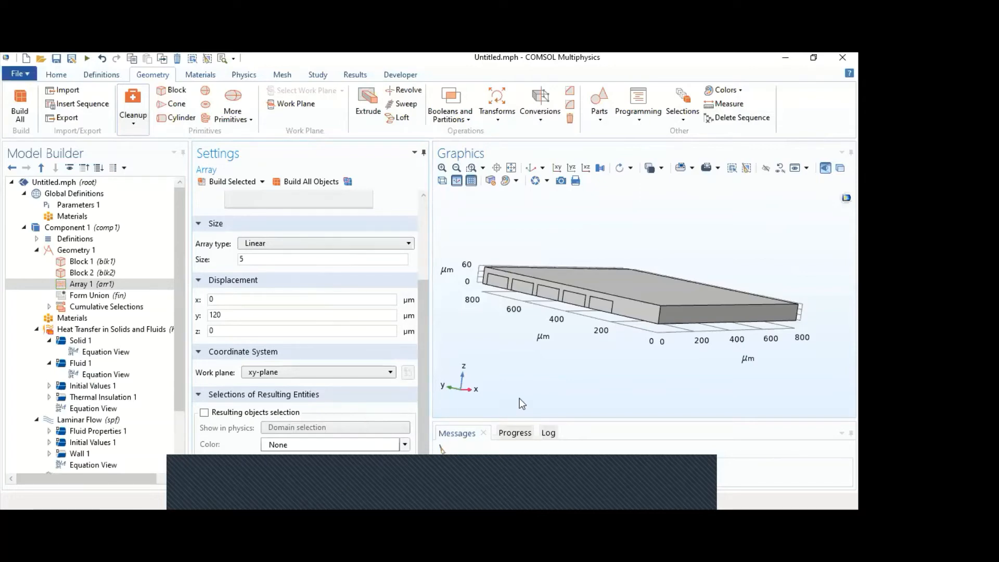
- Add a Rotate operation on the large block and all five channel blocks, keeping the input objects
click(512, 168)
click(531, 167)
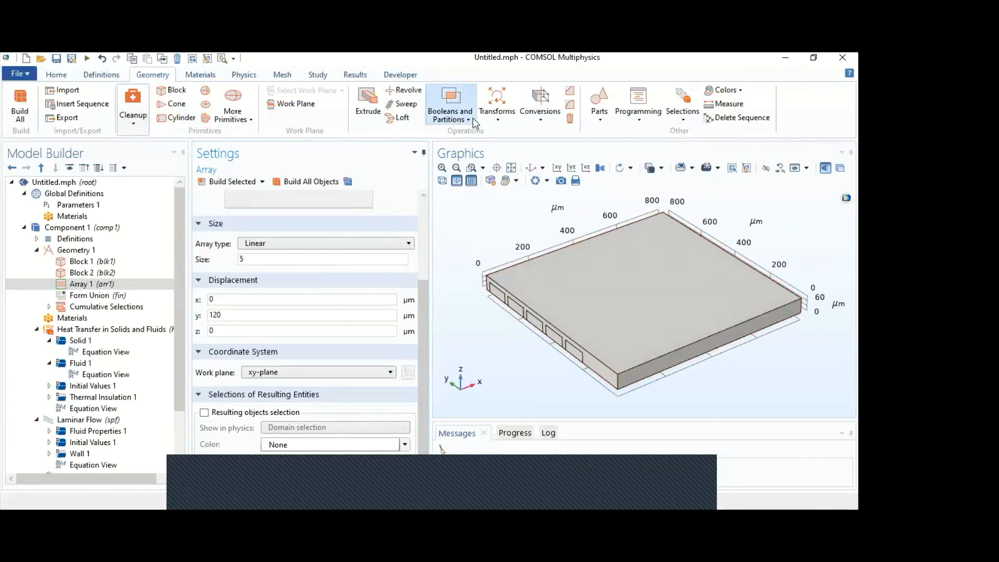
click(492, 118)
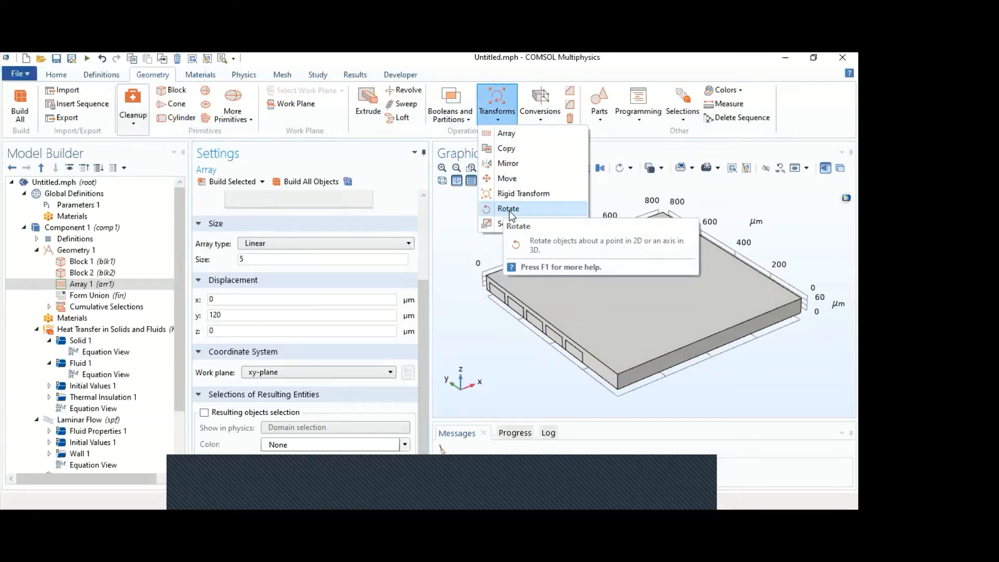
click(510, 211)
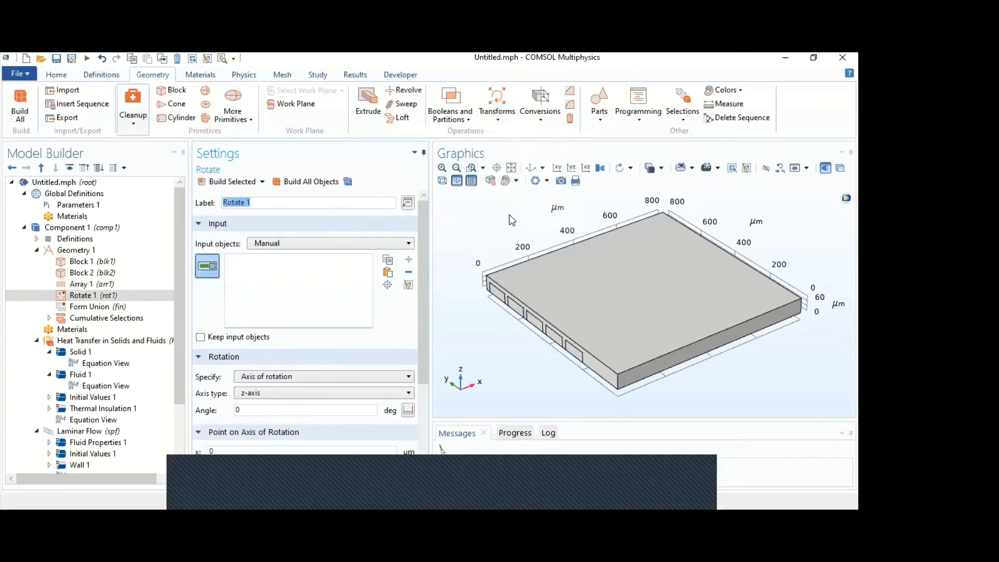
click(570, 298)
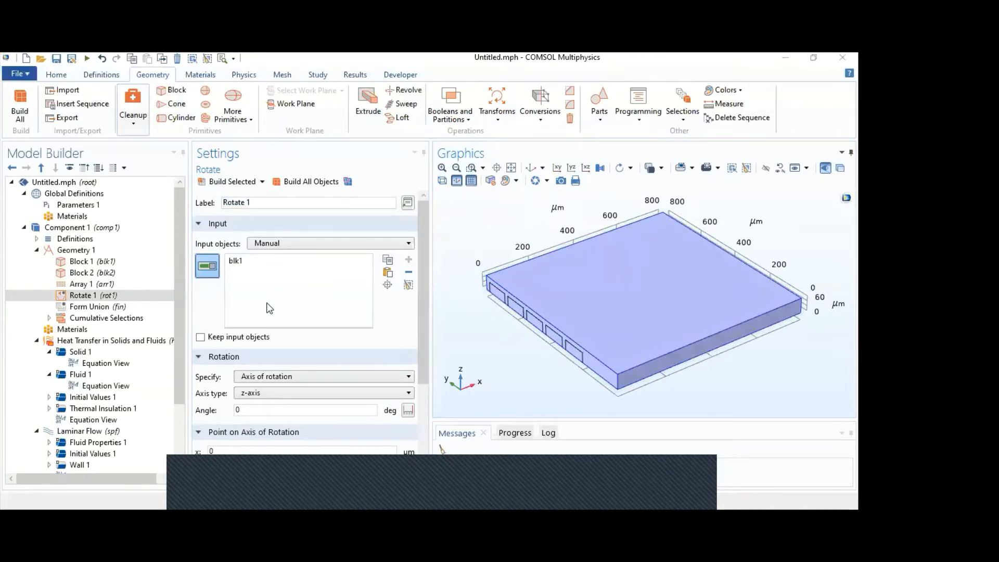
click(466, 304)
key(ctrl+a)
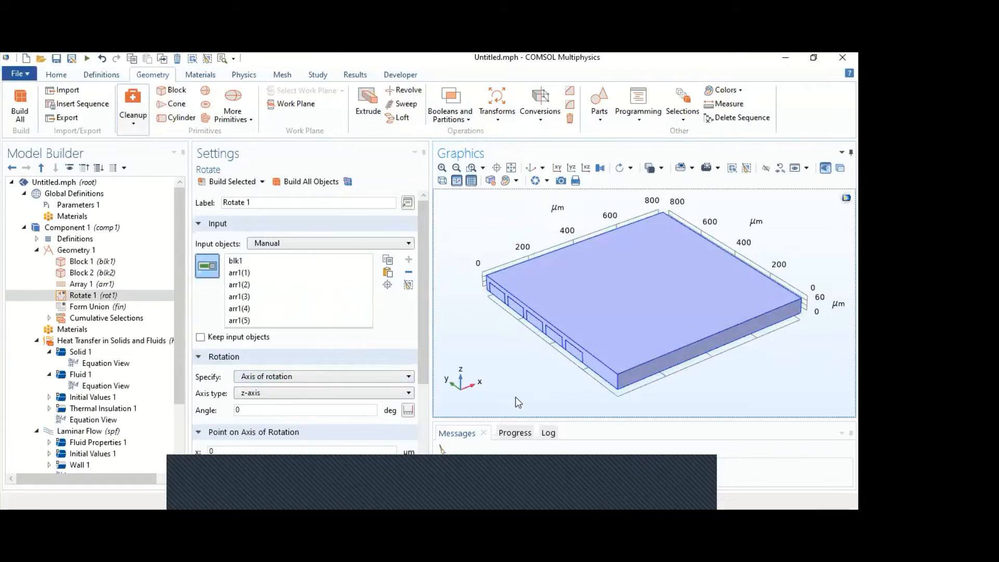
click(216, 341)
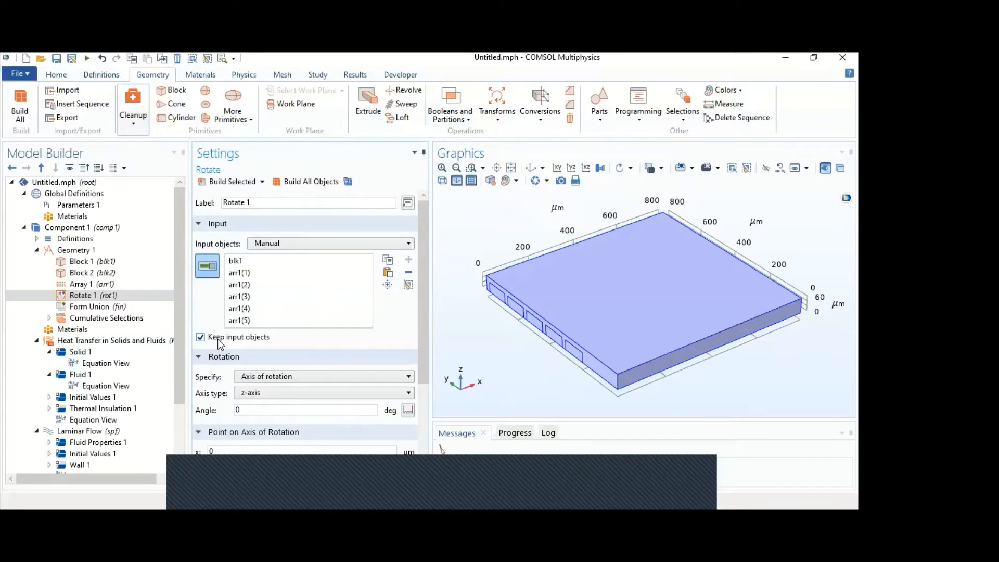
- Define the rotation by a Cartesian axis with x = 1, y = 1, z = 0 and an angle of 180 degrees
scroll(369, 370, down, 1)
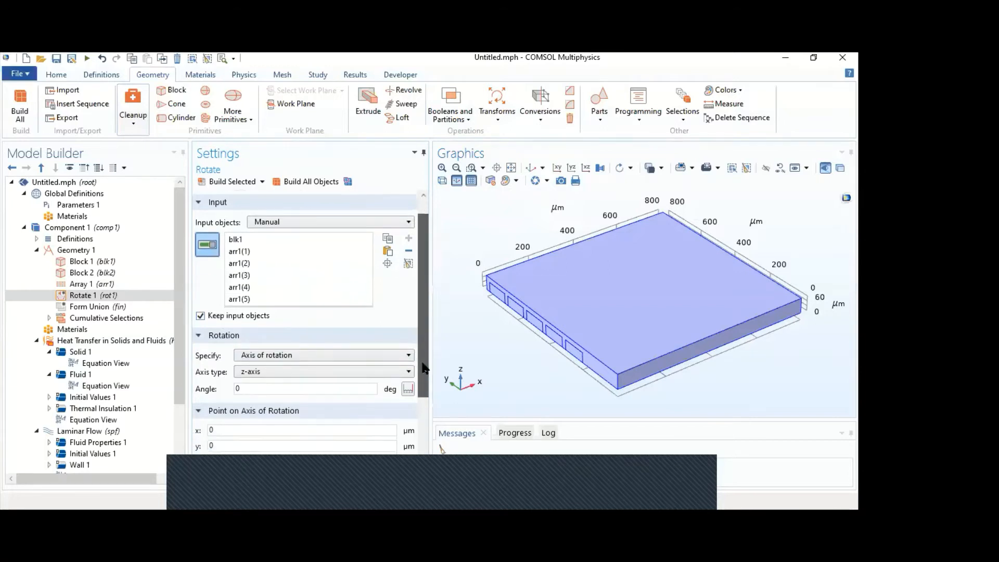
click(323, 349)
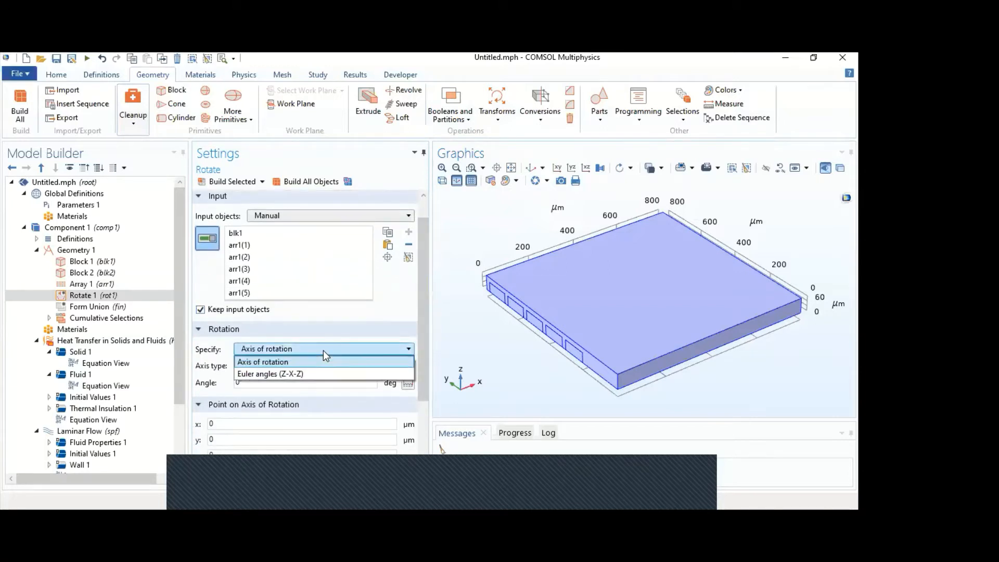
click(323, 352)
click(318, 365)
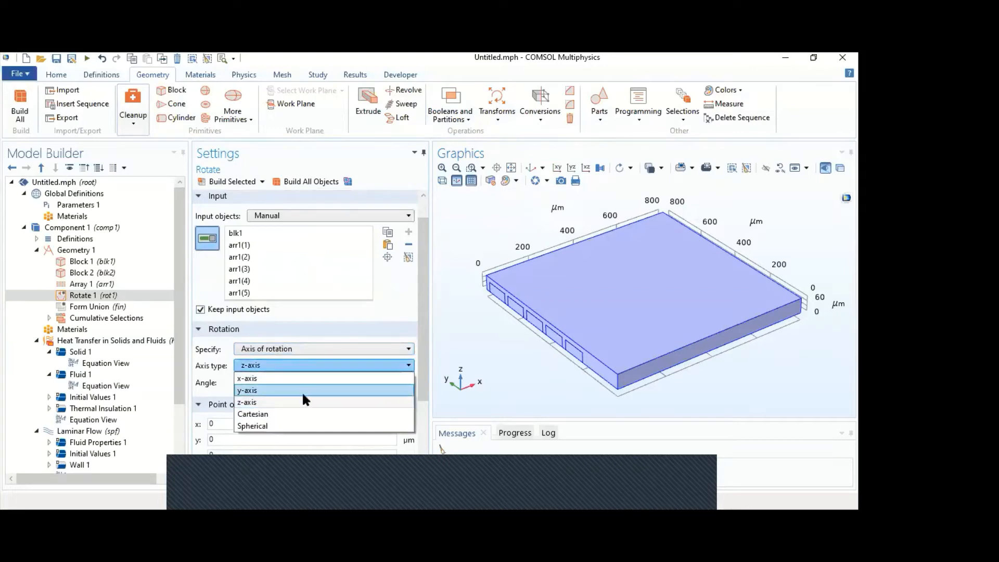
click(301, 414)
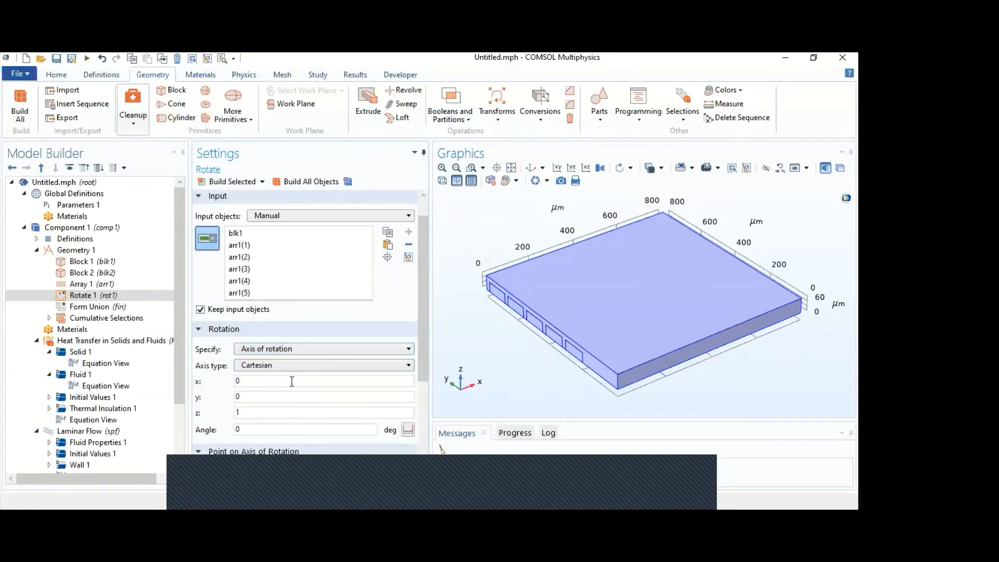
key(BackSpace)
text(1)
click(292, 397)
text(1)
key(BackSpace)
key(BackSpace)
text(1)
double_click(298, 431)
text(180)
double_click(298, 412)
text(0)
scroll(263, 419, down, 3)
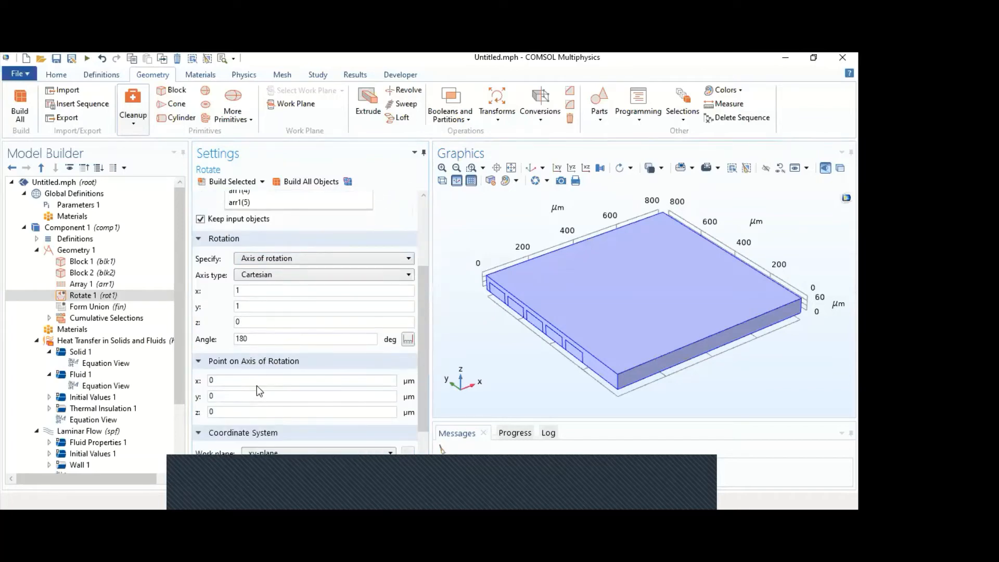
- Place the point on the axis of rotation at z = 60 µm and build the rotated copy
double_click(253, 411)
text(60)
click(225, 183)
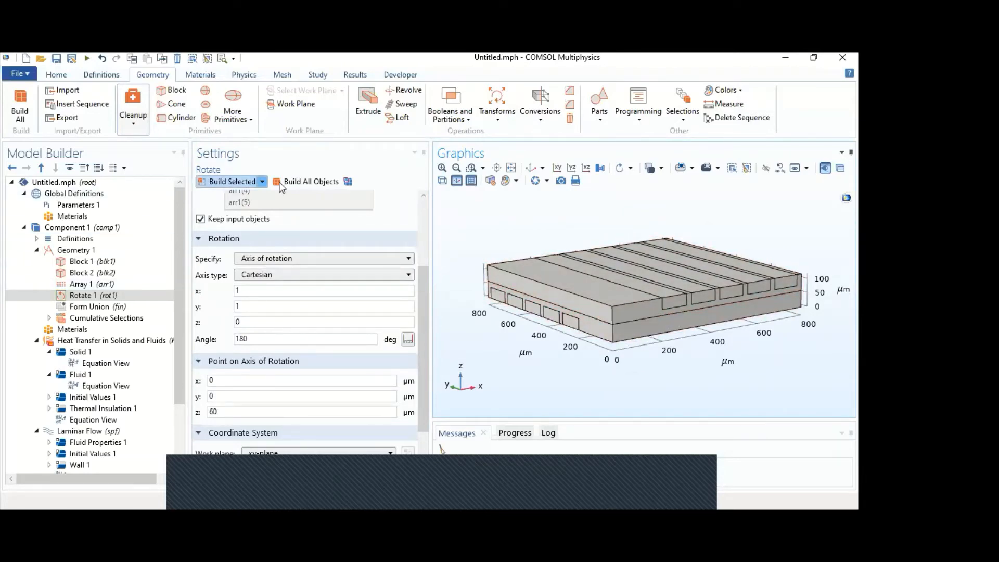
click(171, 299)
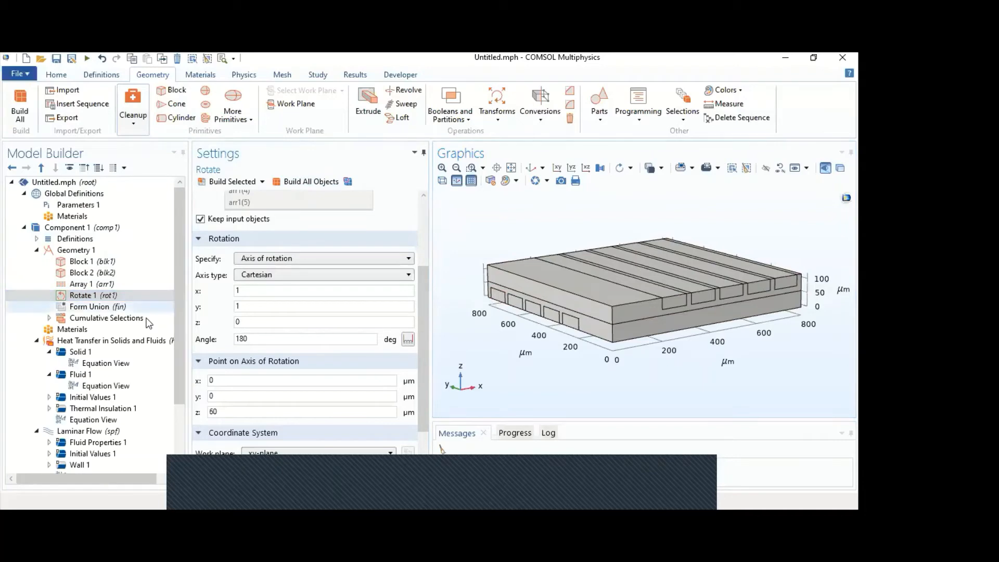
- Add the built-in material Water, liquid to the component
click(212, 76)
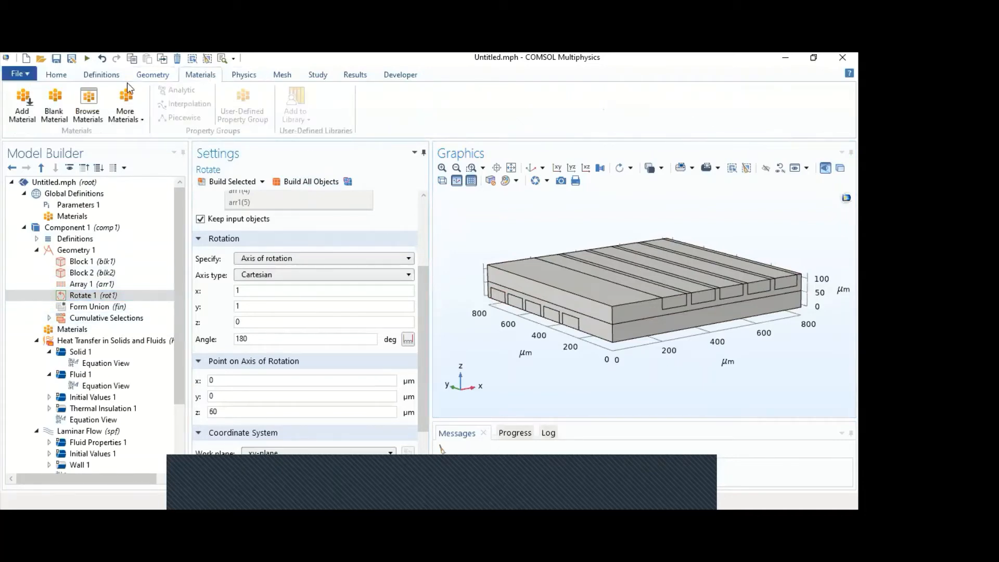
click(23, 107)
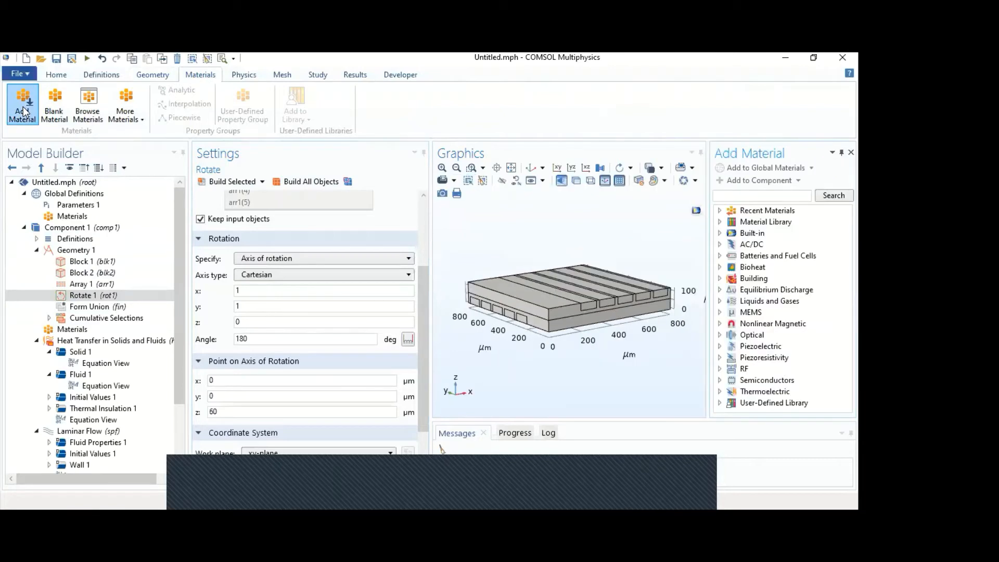
double_click(750, 233)
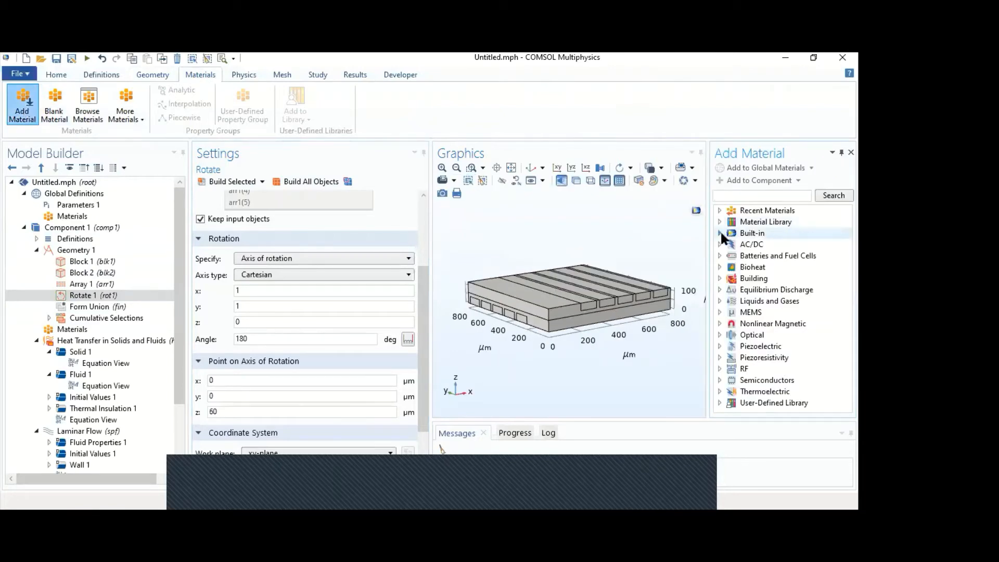
scroll(801, 299, down, 5)
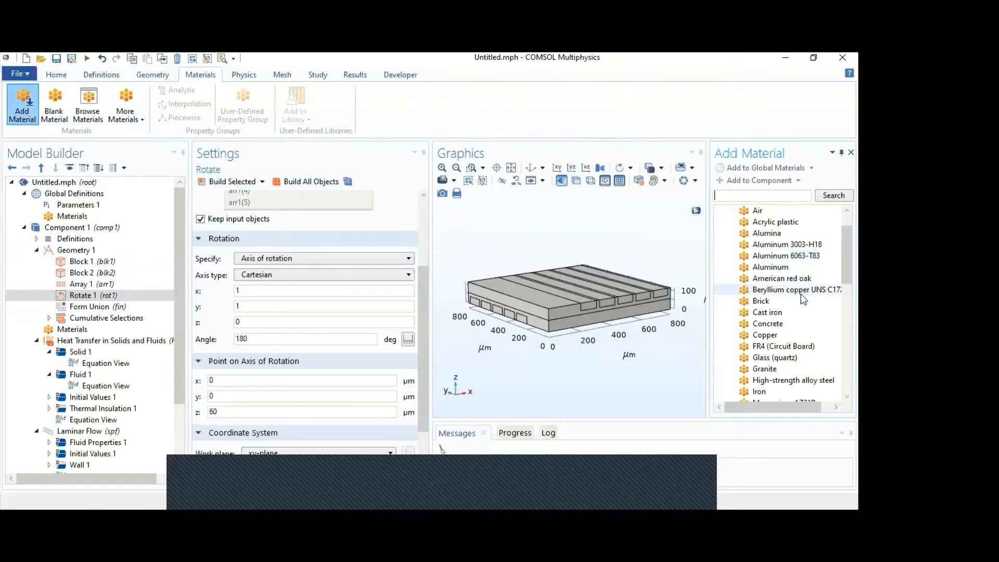
scroll(790, 300, down, 1)
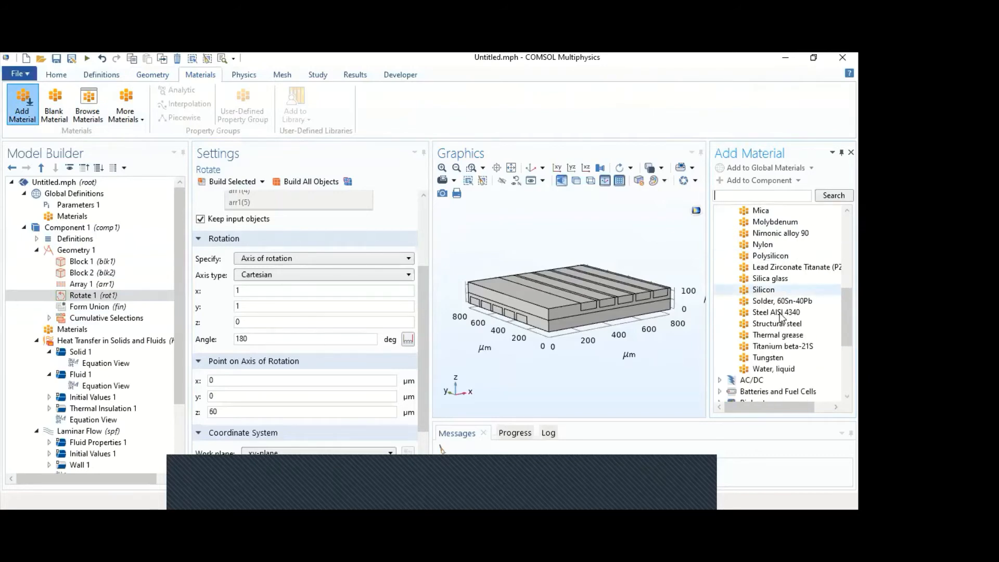
click(776, 369)
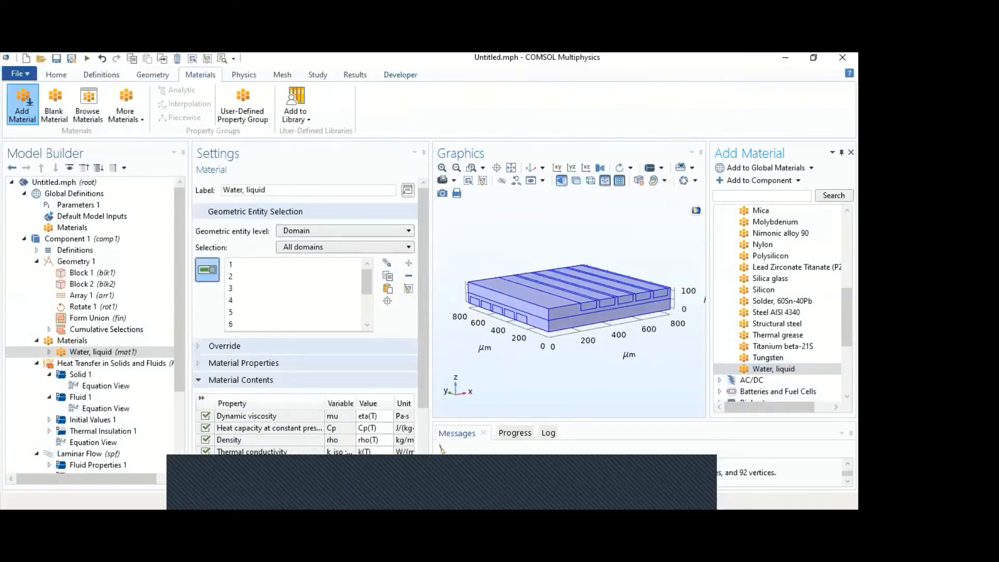
- Search the material library for "stainless" and look through the stainless steel entries found
click(756, 195)
text(stainl)
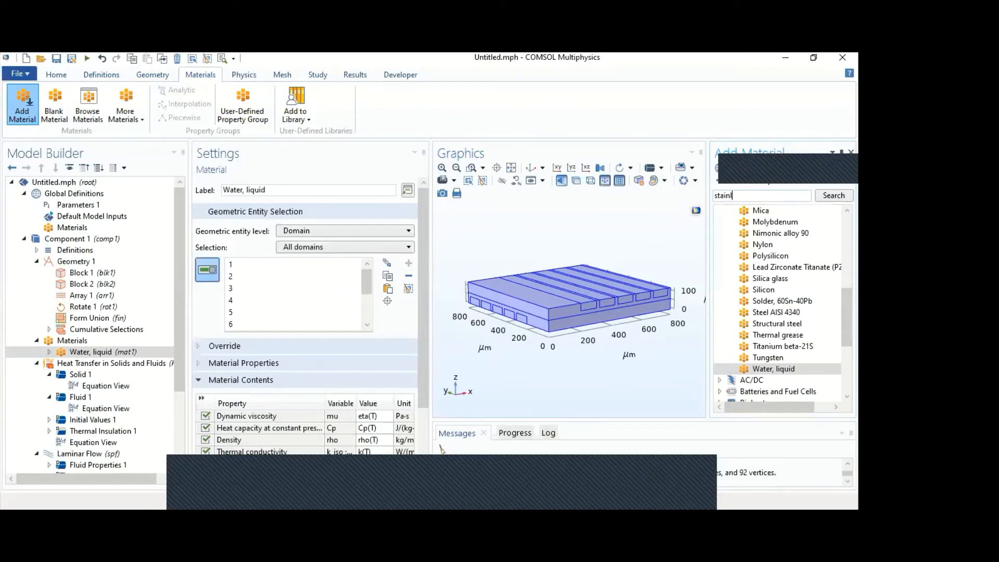
text(ess)
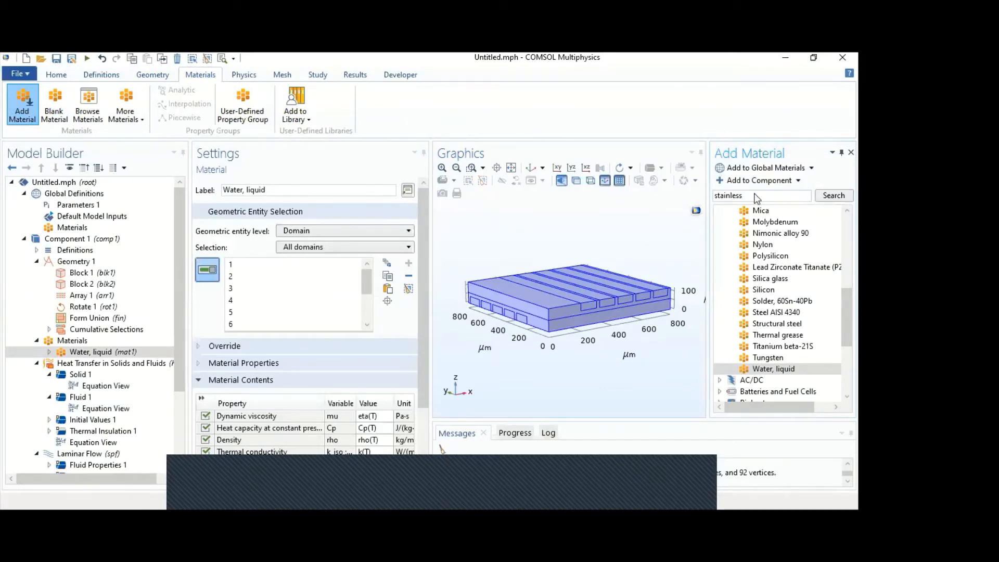
key(Return)
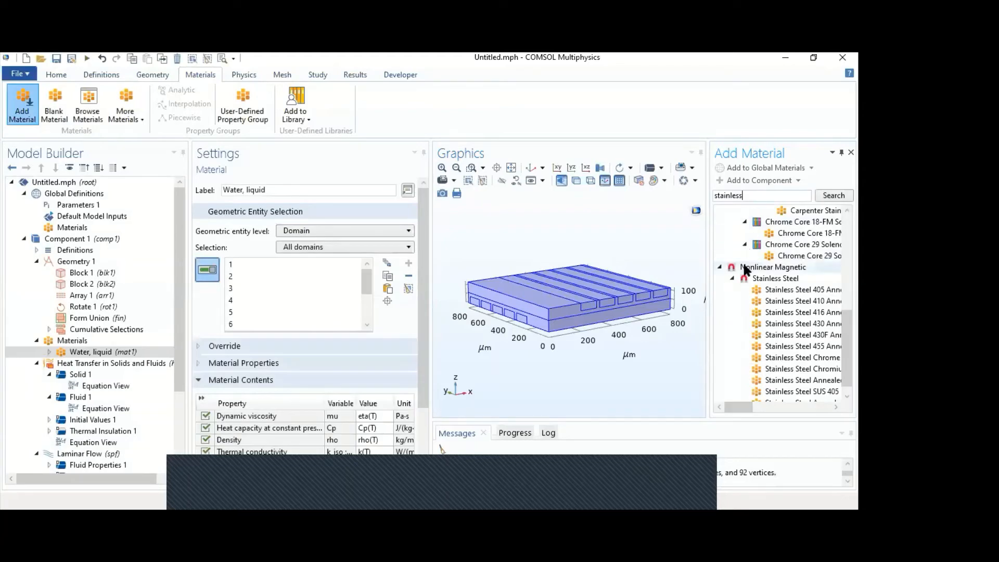
scroll(784, 324, up, 7)
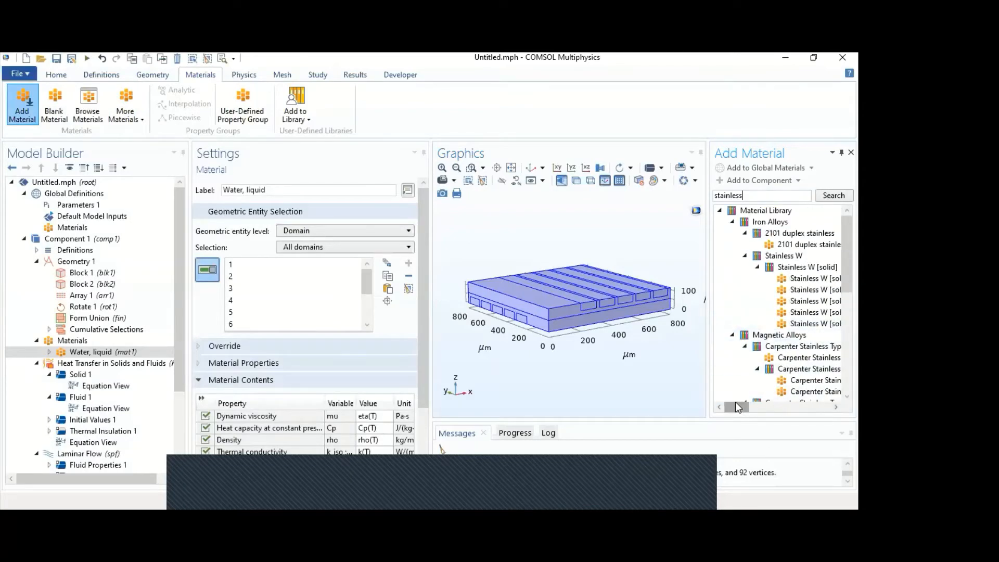
mouse_move(736, 403)
mouse_down()
mouse_move(753, 405)
mouse_move(730, 401)
mouse_up()
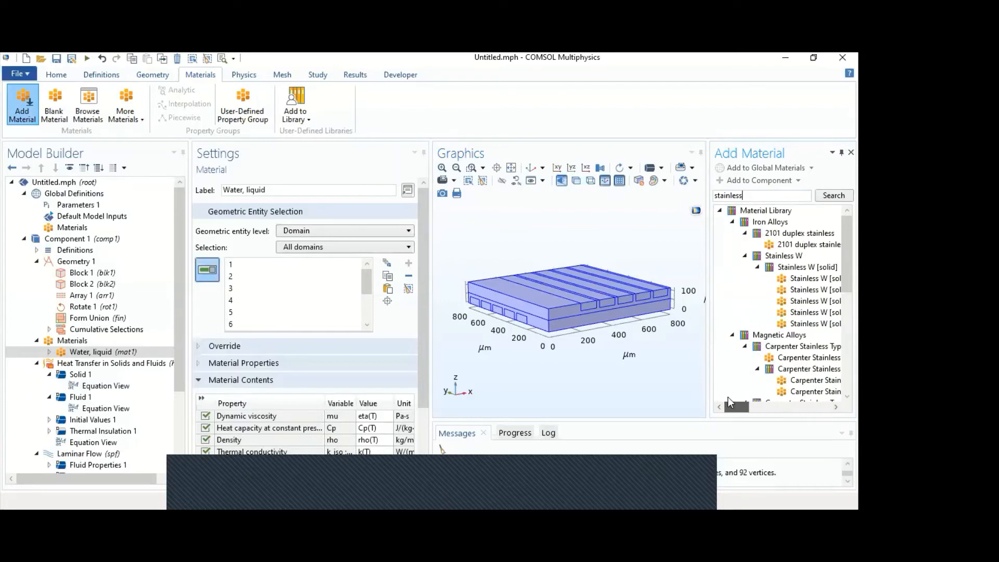
click(720, 212)
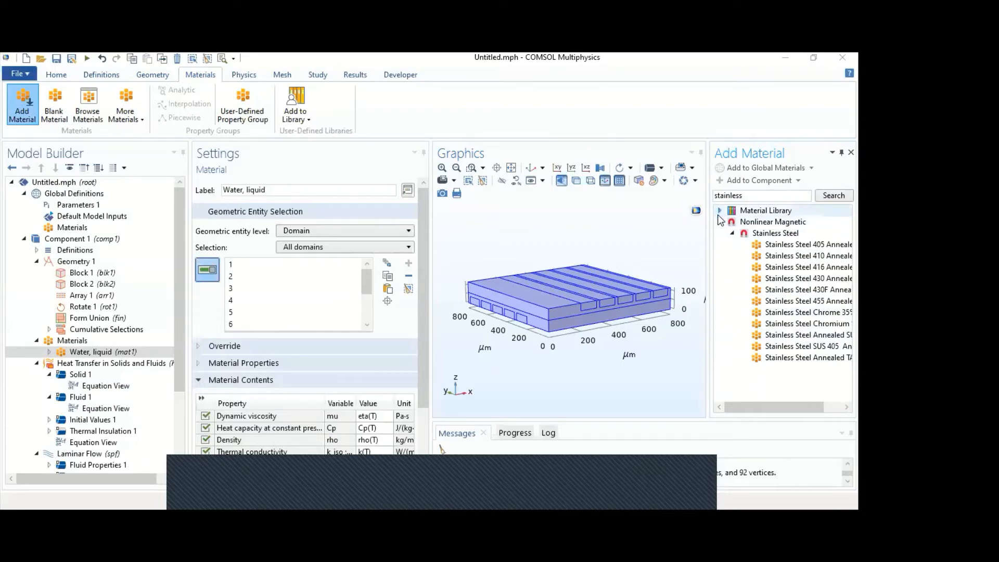
- Clear the material search, add the built-in material Aluminum to the component and select all domains for it
double_click(773, 195)
key(BackSpace)
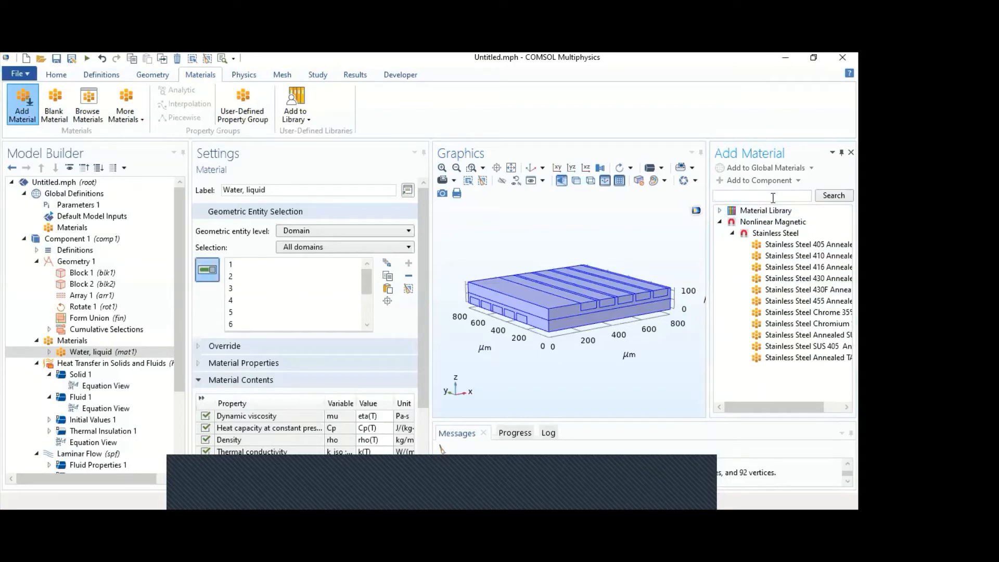
click(831, 196)
click(721, 233)
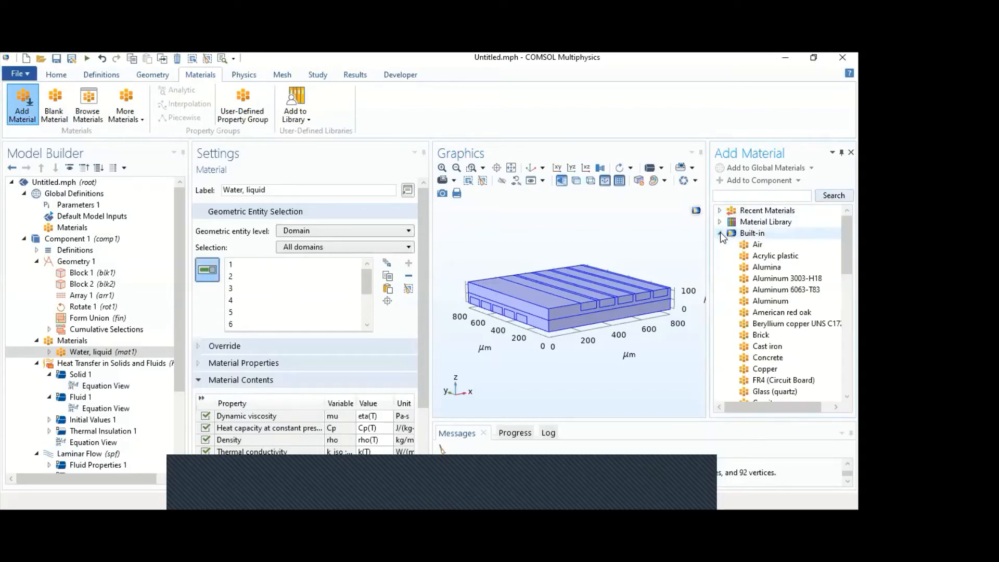
click(755, 303)
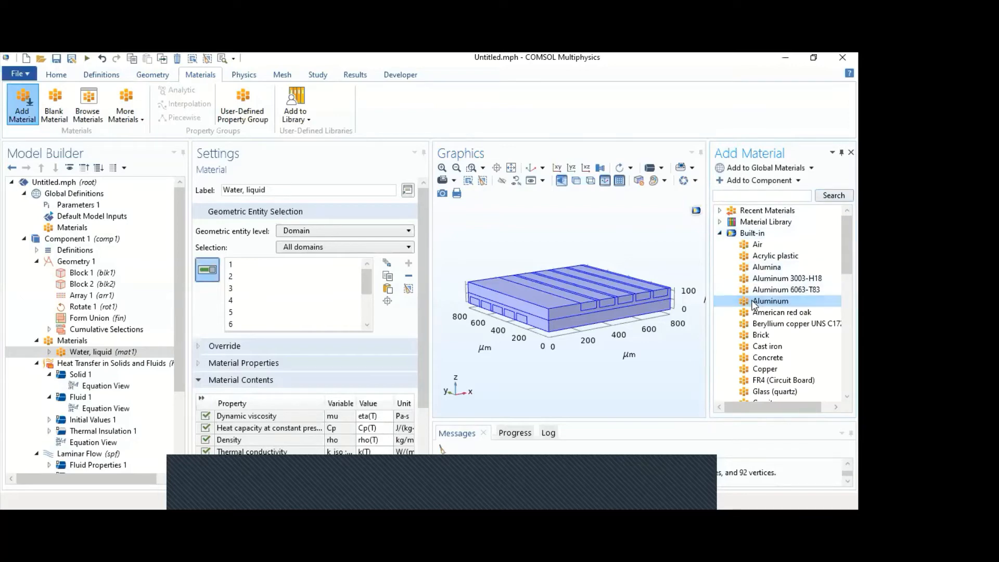
double_click(754, 301)
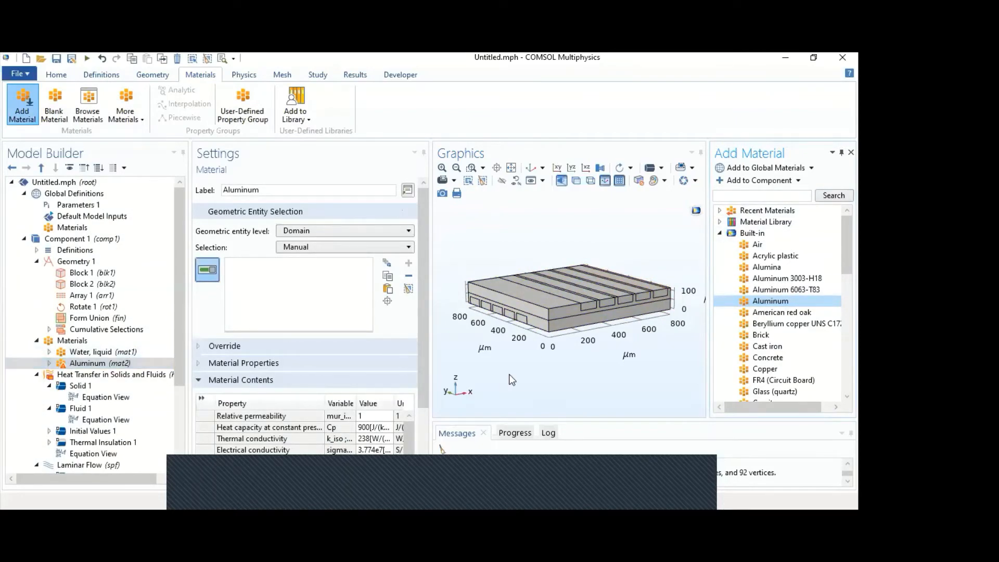
key(ctrl+a)
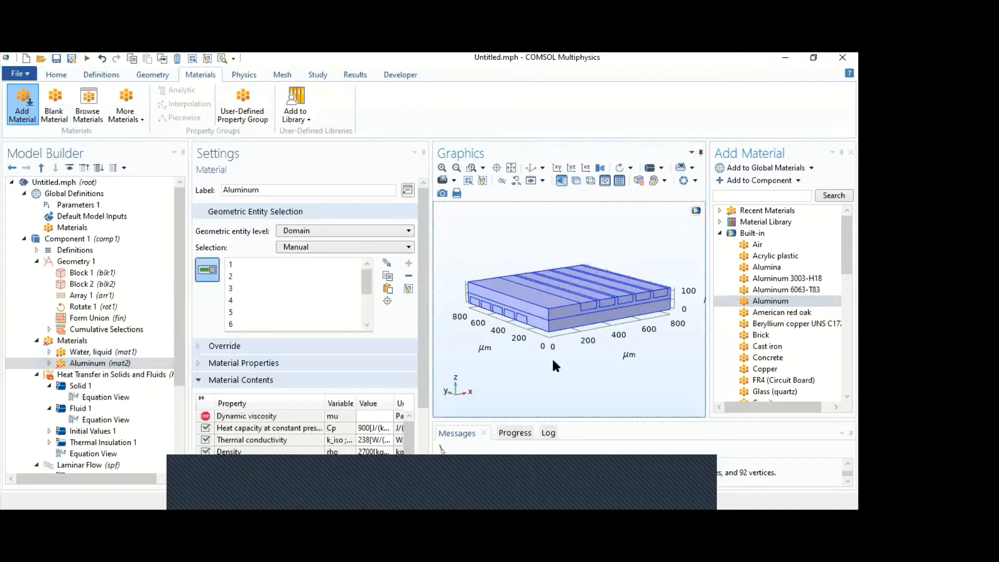
- Restrict the Water, liquid material to the Channels selection at domain level
click(105, 352)
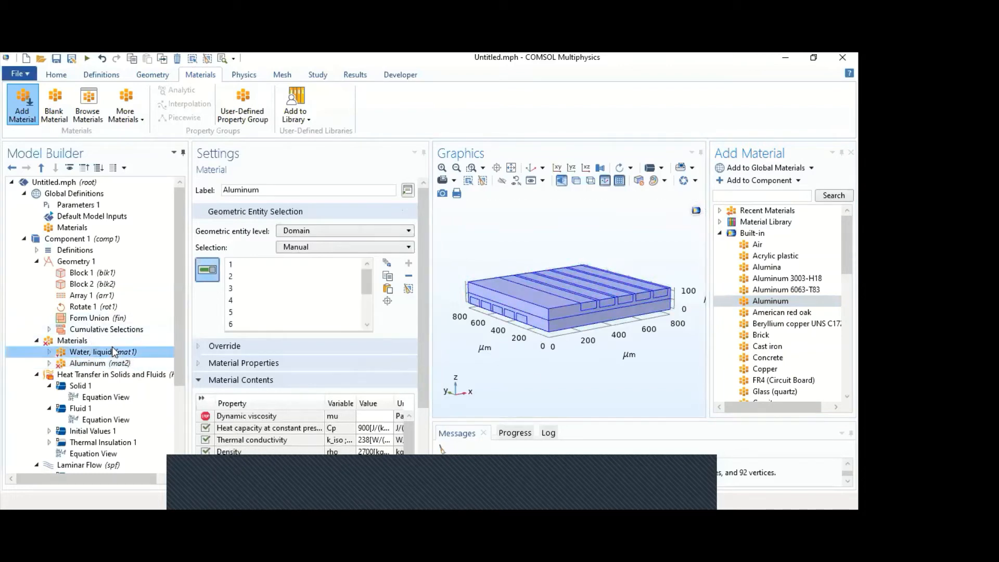
click(304, 229)
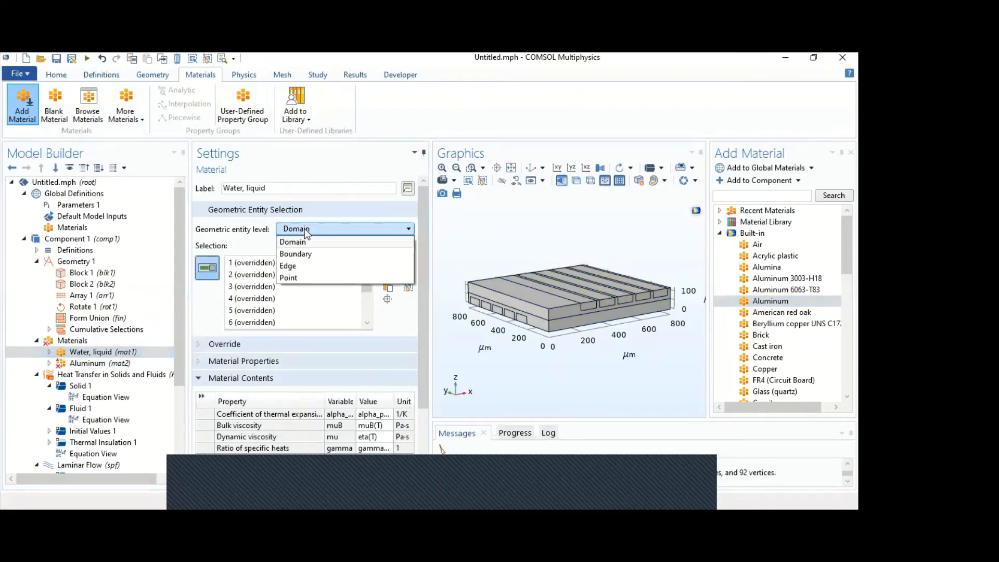
click(308, 240)
click(310, 248)
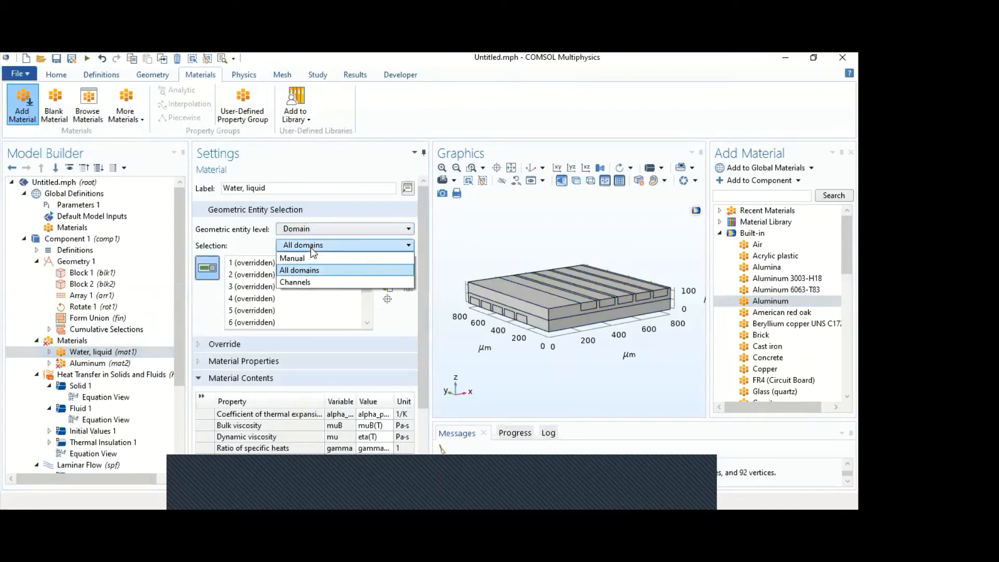
click(306, 284)
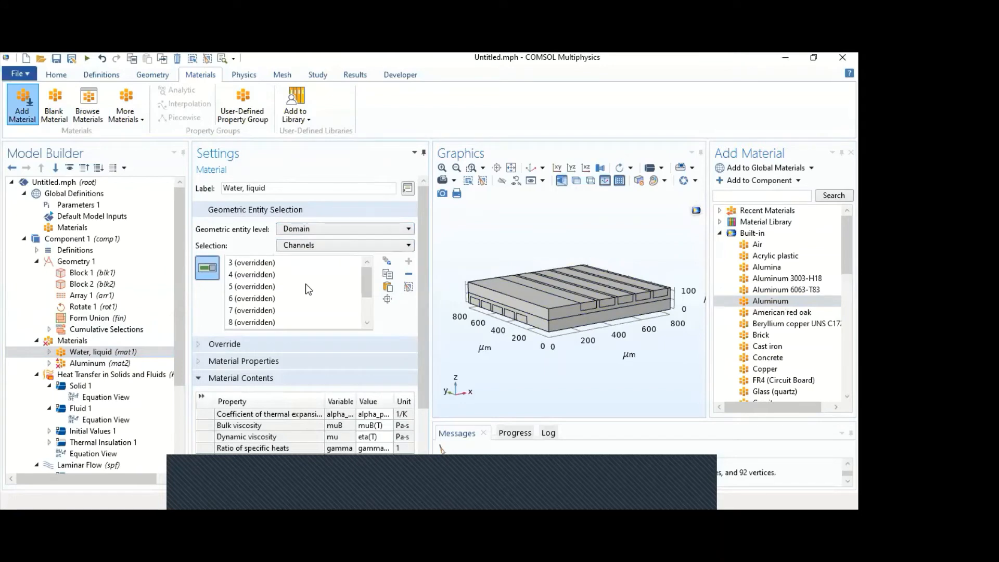
- Clear the domain selection of Aluminum and assign it only to the two solid blocks, domains 1 and 2
click(96, 366)
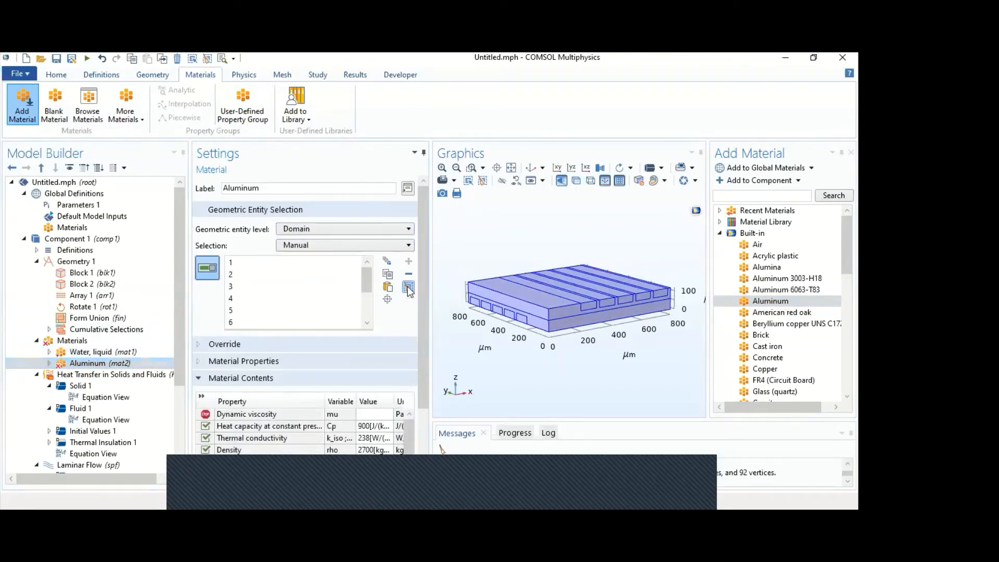
click(408, 288)
click(539, 304)
click(551, 329)
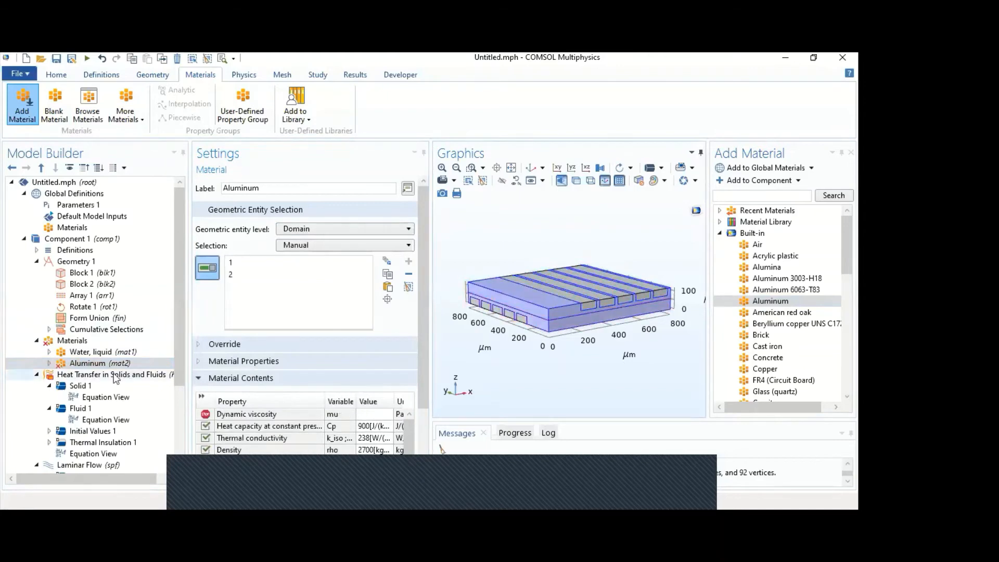
- Close the material library, restore the default 3D view and review the domains assigned to Water, liquid and Aluminum
click(86, 354)
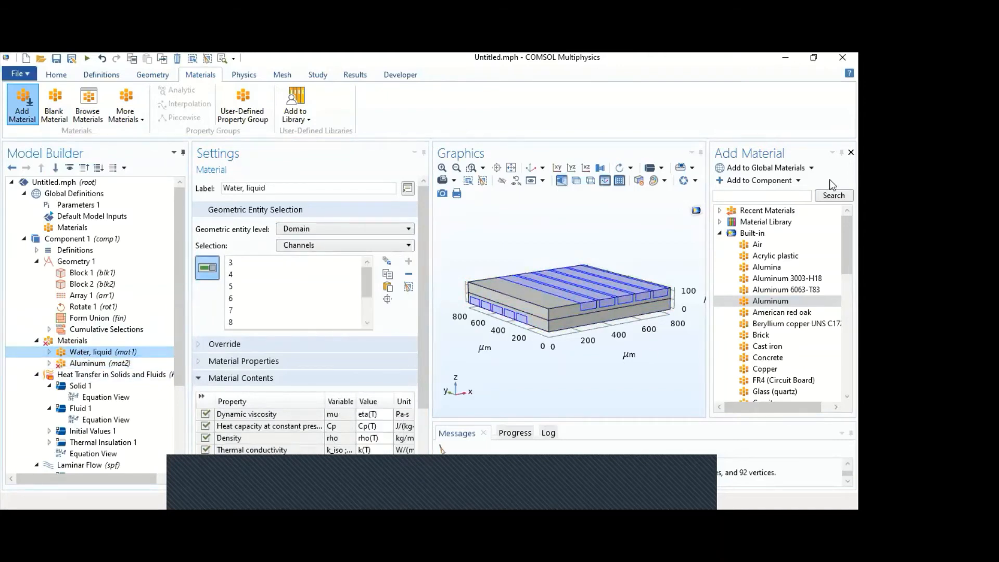
click(852, 152)
mouse_move(477, 284)
mouse_down()
mouse_move(465, 272)
mouse_move(468, 245)
mouse_move(474, 281)
mouse_up()
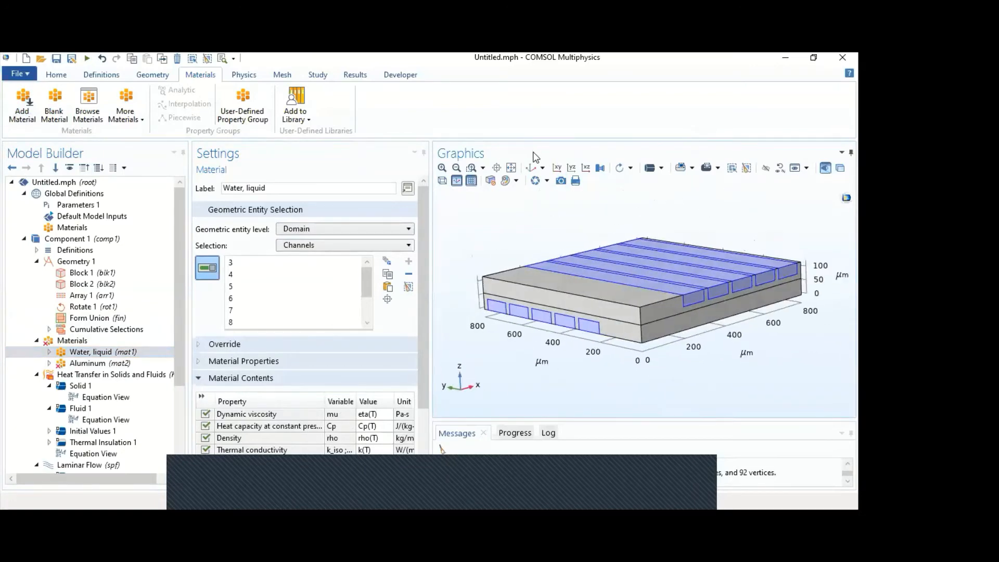
click(531, 168)
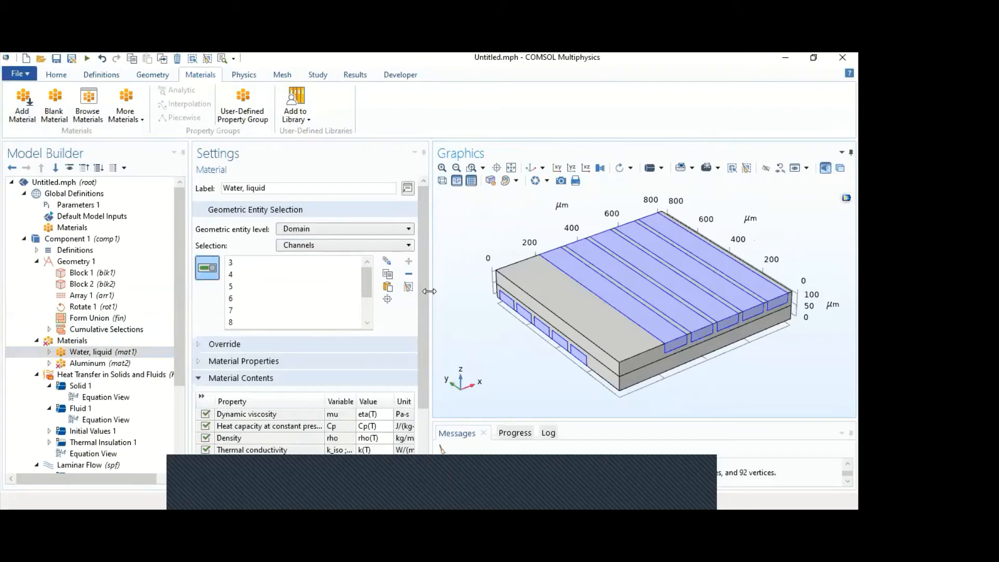
click(130, 362)
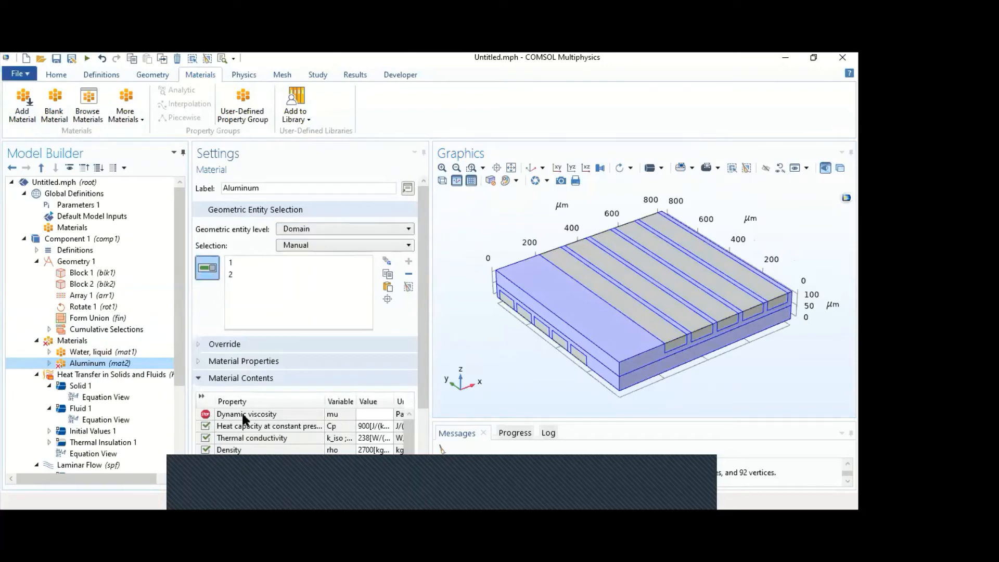
- Apply the Fluid 1 feature of Heat Transfer in Solids and Fluids to the Channels selection and check the Solid 1 domains
click(138, 374)
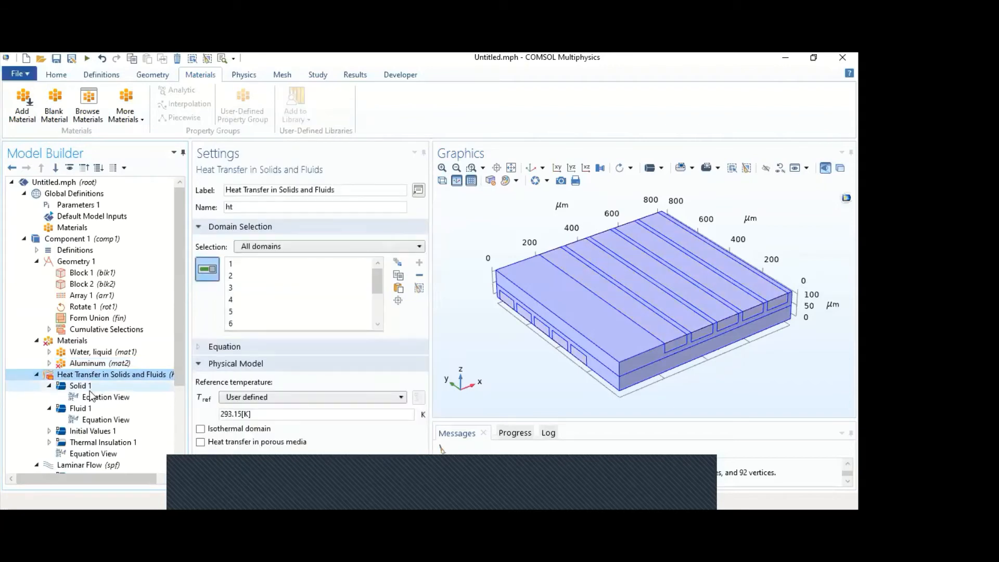
click(94, 408)
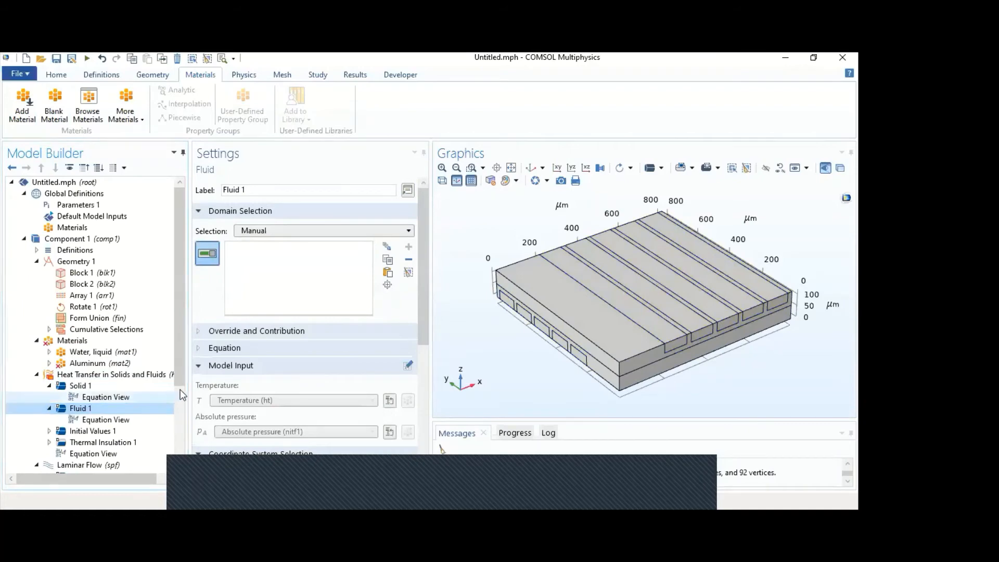
click(333, 231)
click(304, 268)
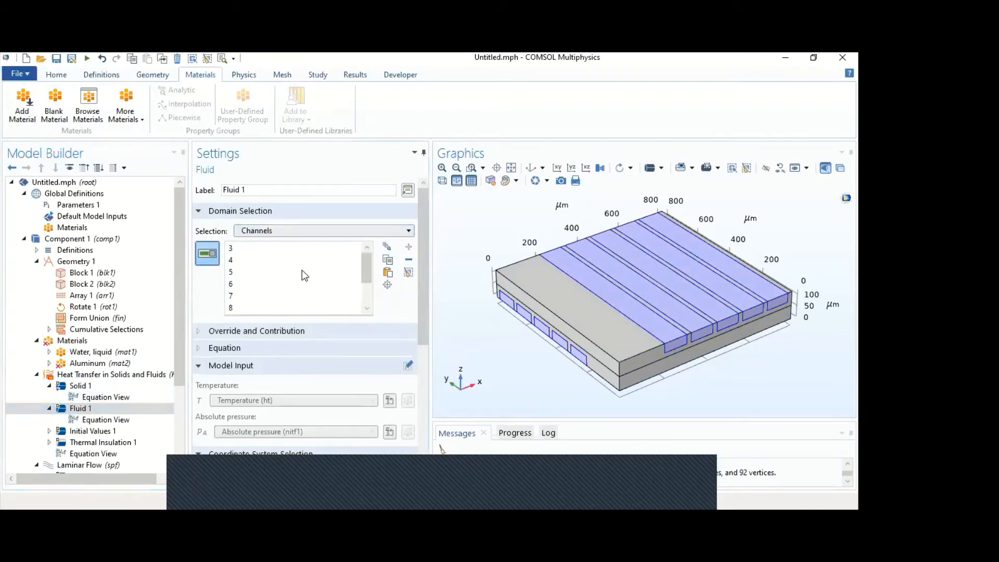
click(121, 383)
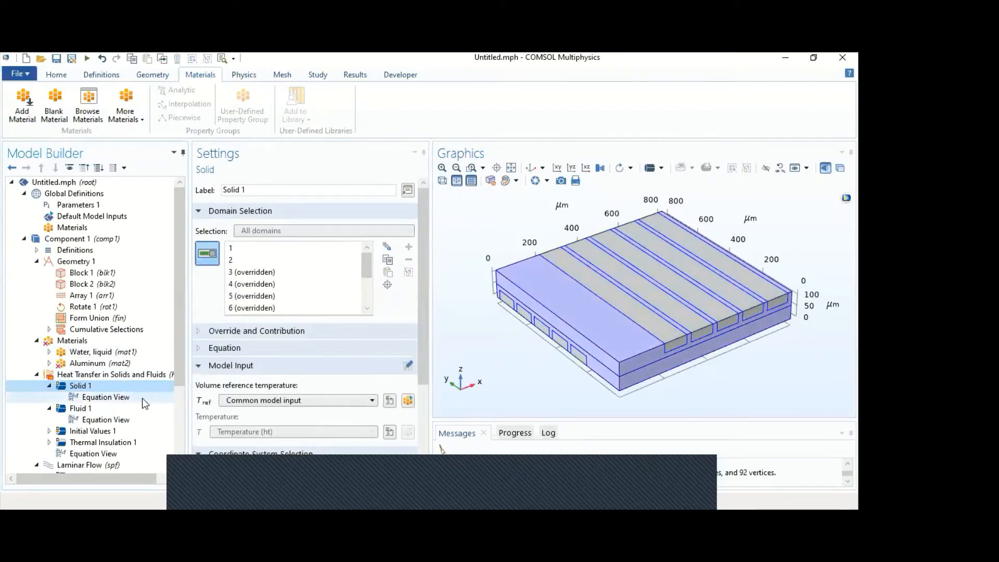
- Add an Inflow condition to Heat Transfer in Solids and Fluids on the five lower channel end faces, boundaries 8, 14, 20, 26 and 32
scroll(131, 408, down, 1)
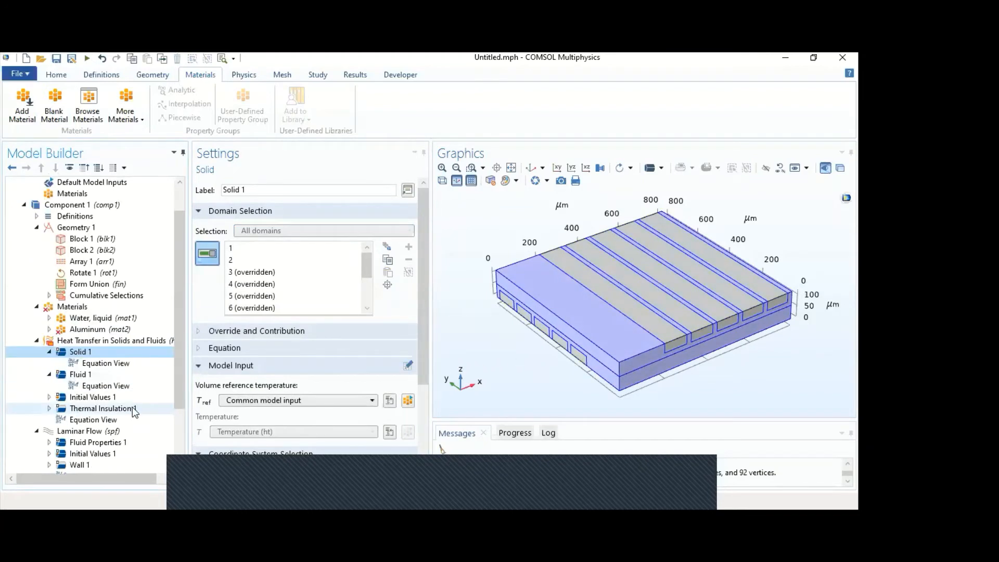
click(106, 342)
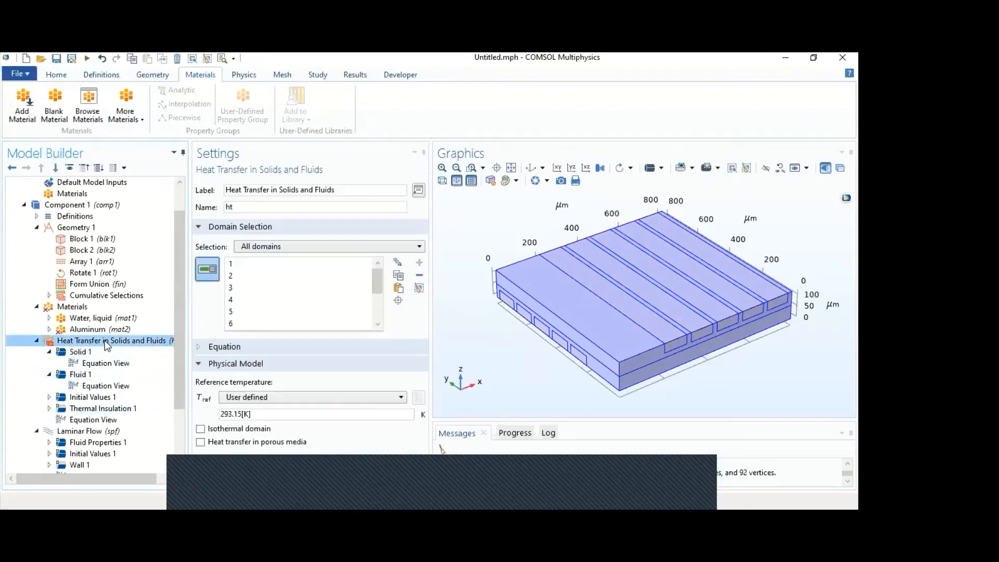
right_click(107, 343)
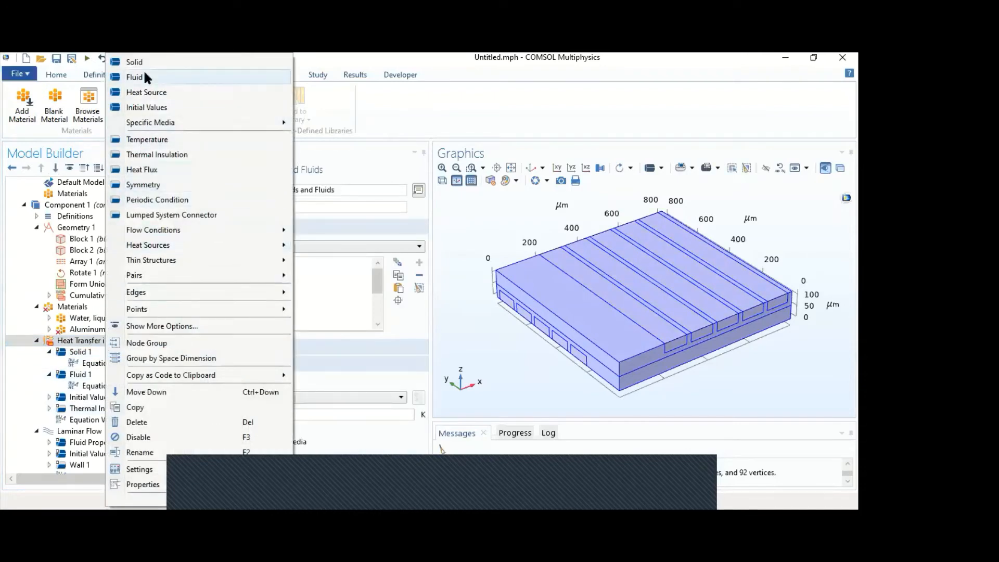
mouse_move(167, 231)
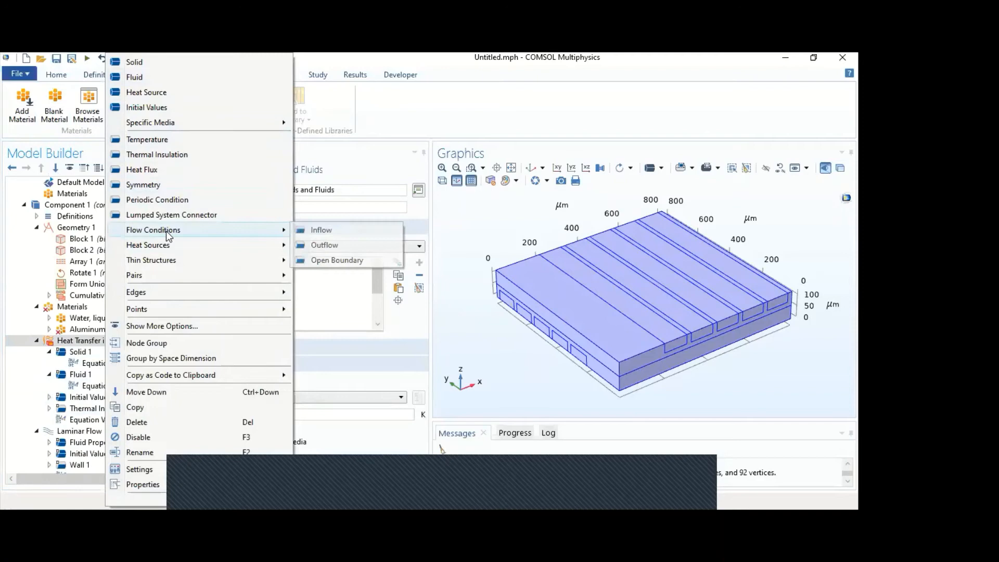
click(361, 231)
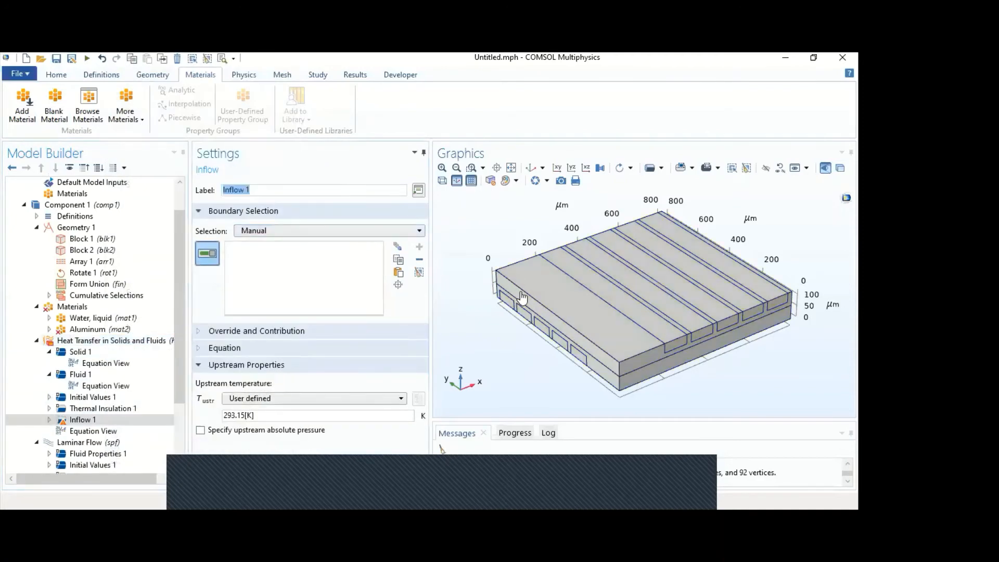
click(510, 307)
click(523, 315)
click(543, 332)
click(559, 342)
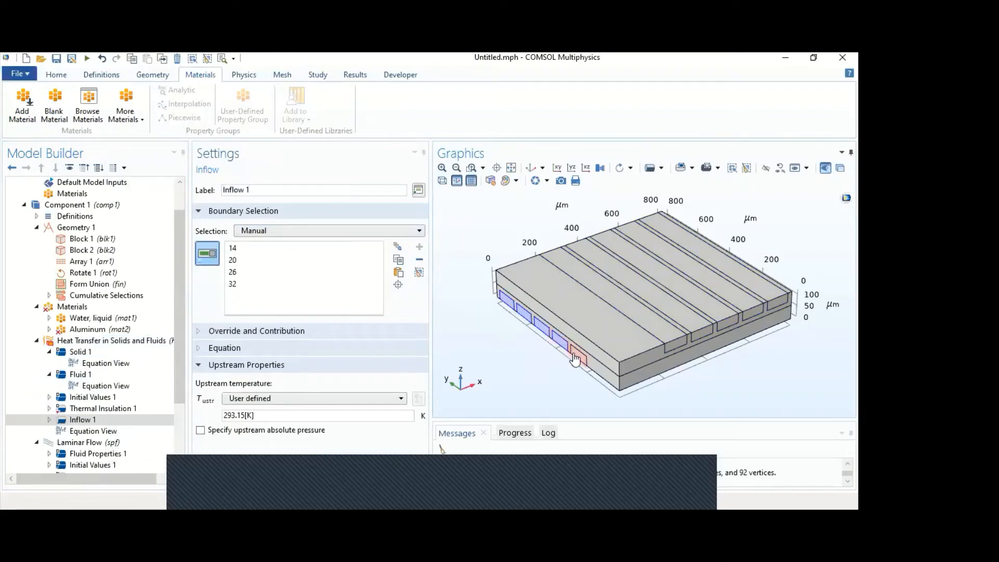
click(577, 356)
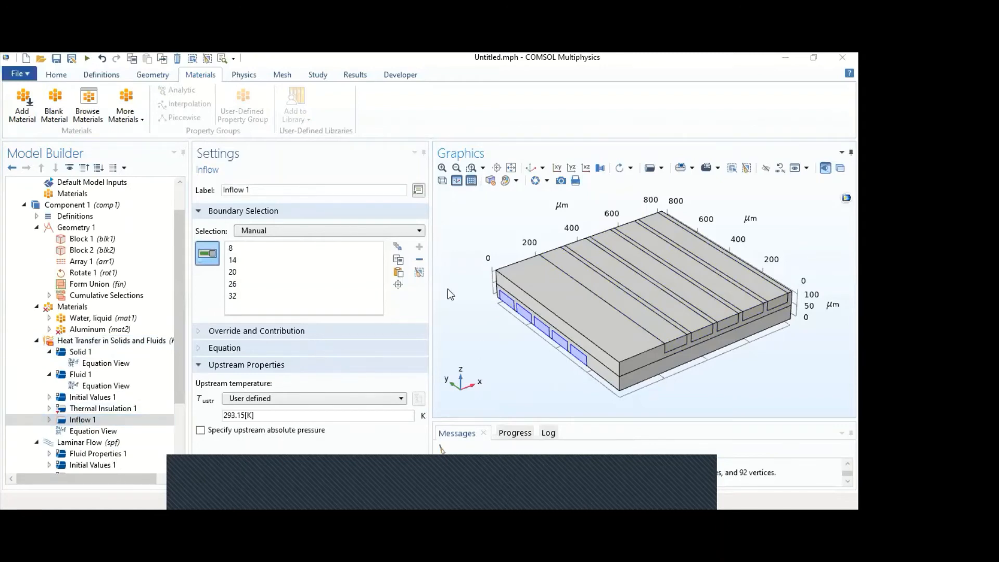
- Set the user-defined upstream temperature of Inflow 1 to Tc
click(85, 419)
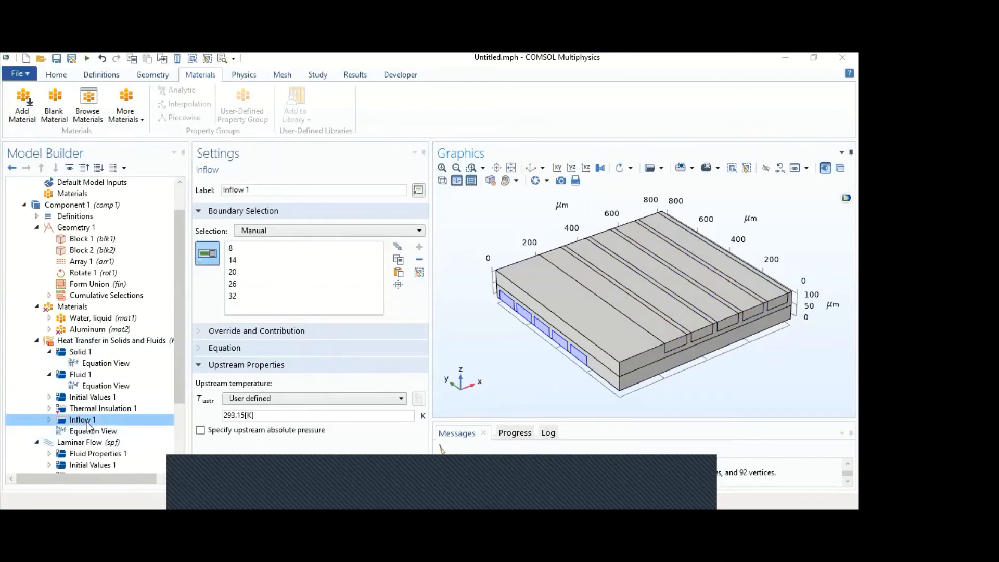
click(249, 412)
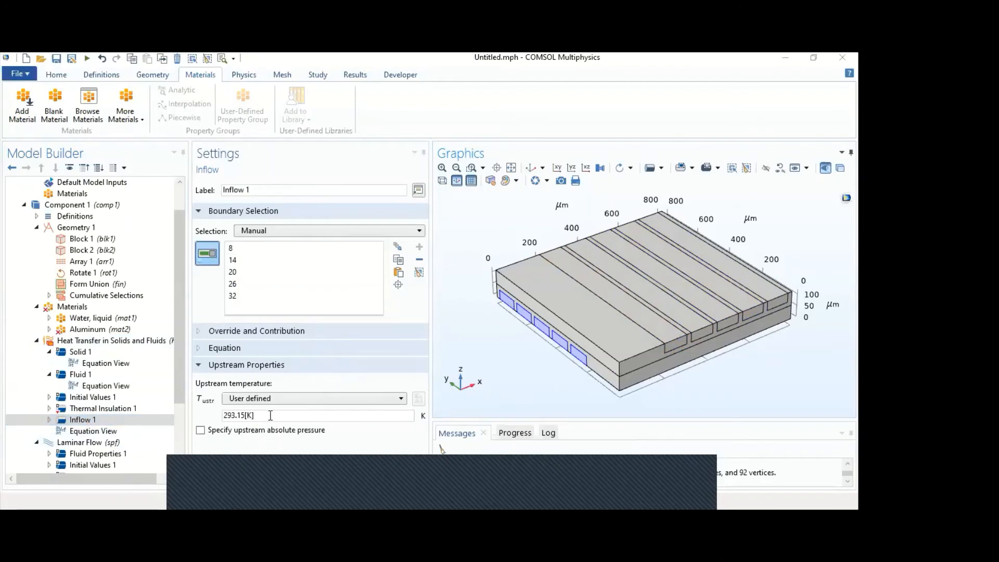
drag(270, 415, 202, 418)
text(Tc)
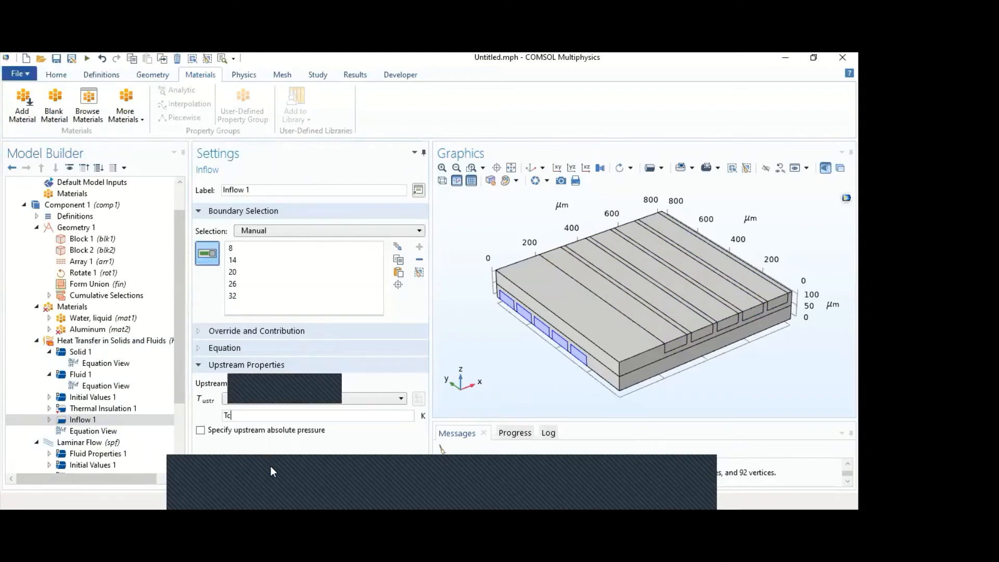
- Add a second Inflow condition to Heat Transfer in Solids and Fluids on the five upper channel end faces, boundaries 41, 48, 55, 62 and 69
click(88, 341)
right_click(89, 342)
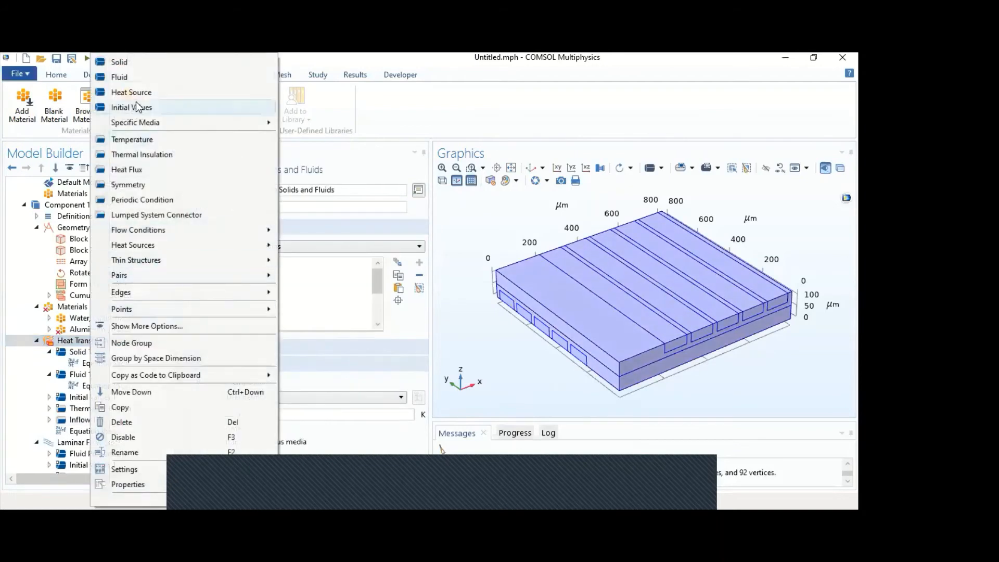
mouse_move(186, 232)
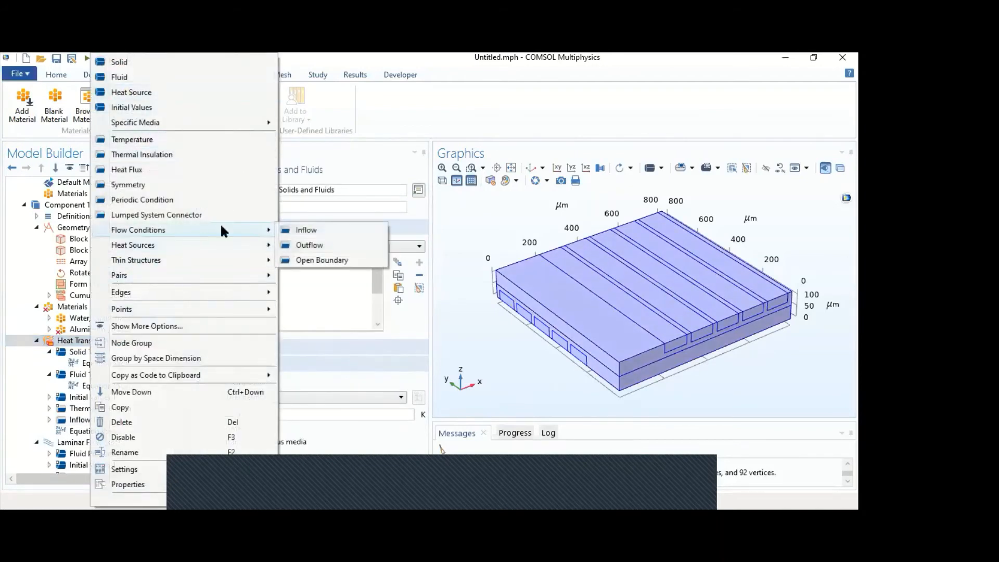
click(308, 230)
click(678, 345)
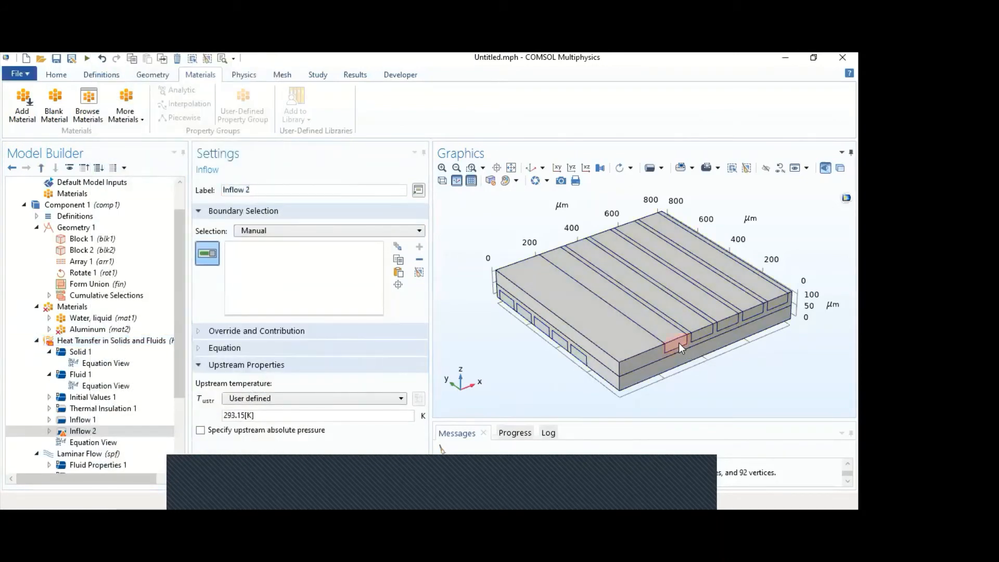
click(700, 338)
click(728, 323)
click(776, 305)
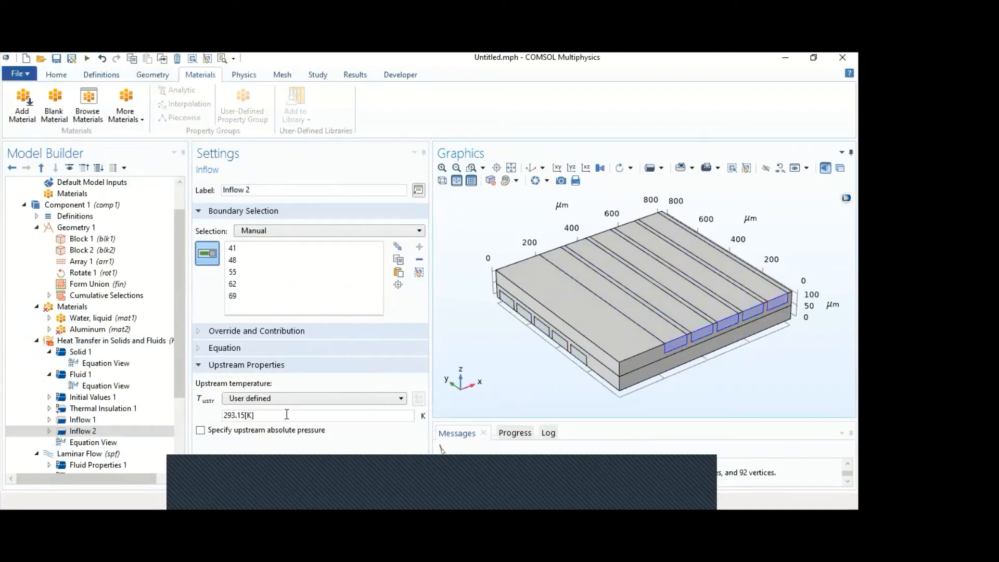
- Set the user-defined upstream temperature of Inflow 2 to Th
drag(256, 415, 217, 417)
text(Th)
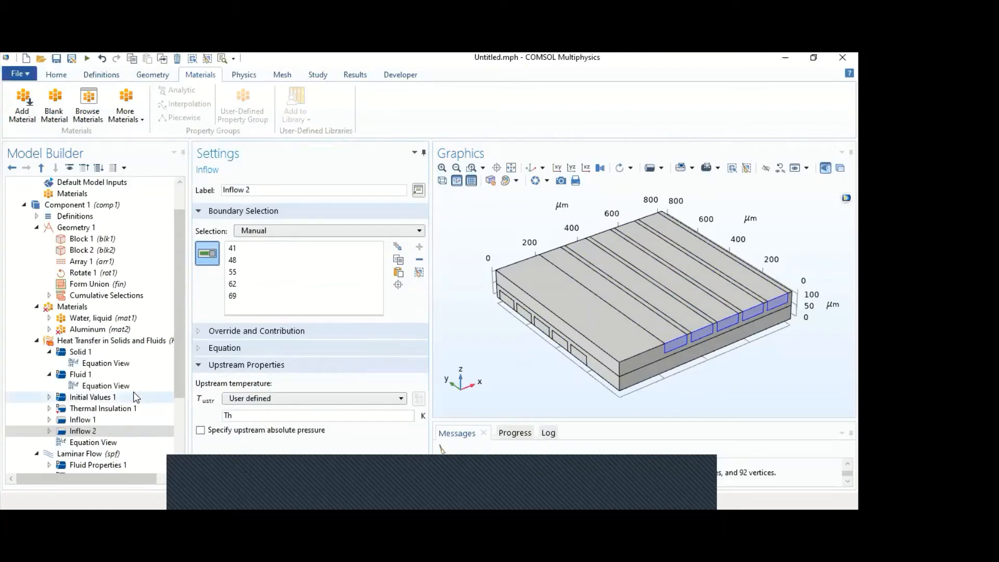
- Add an Outflow condition to Heat Transfer in Solids and Fluids on the opposite upper channel ends, boundaries 44, 51, 58, 65 and 72
click(134, 341)
right_click(134, 341)
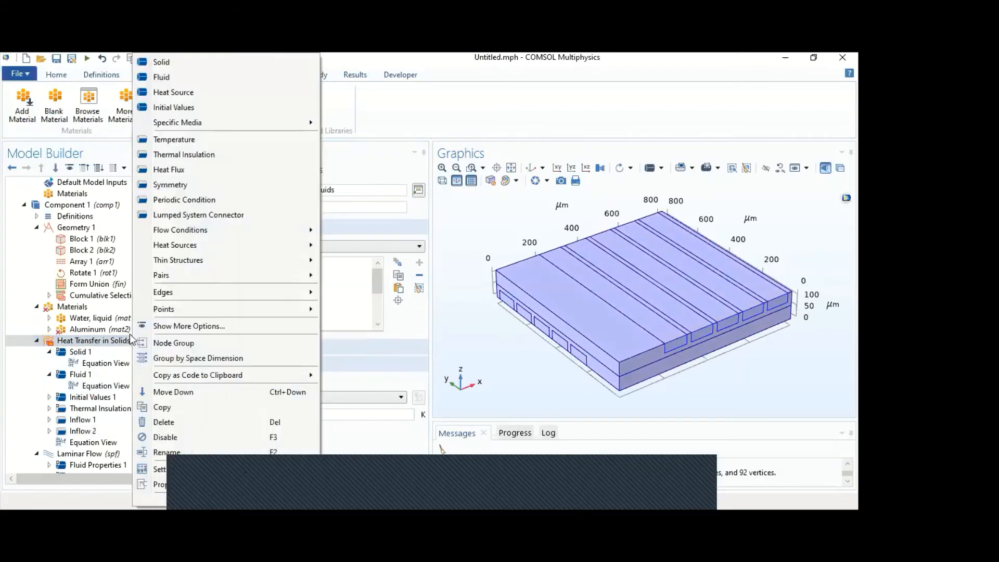
mouse_move(224, 229)
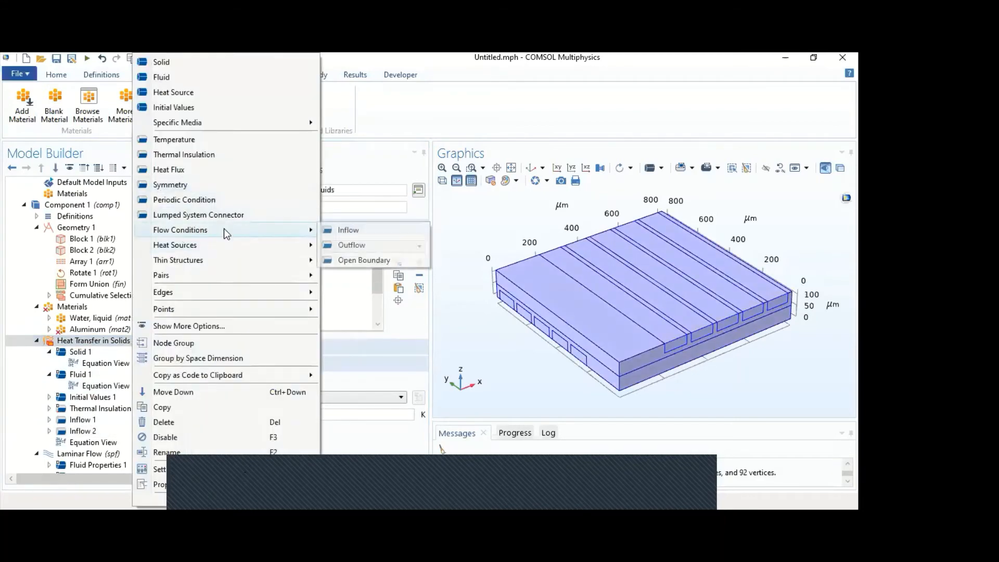
click(362, 247)
drag(501, 357, 613, 341)
click(592, 328)
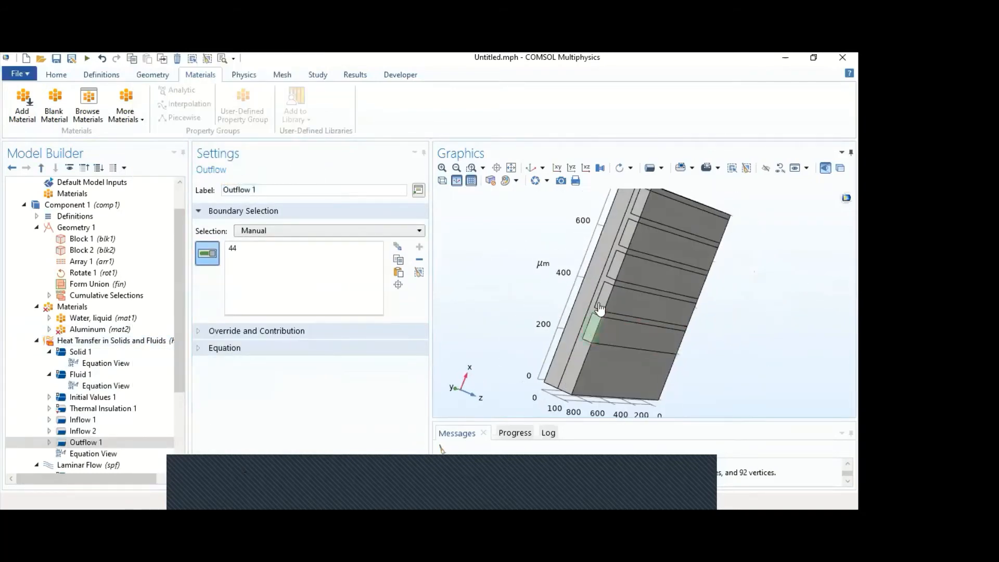
click(604, 298)
click(614, 268)
click(627, 237)
click(639, 204)
- Add a second Outflow condition on the opposite ends of the five lower channels, boundaries 77 to 81
drag(508, 239, 531, 289)
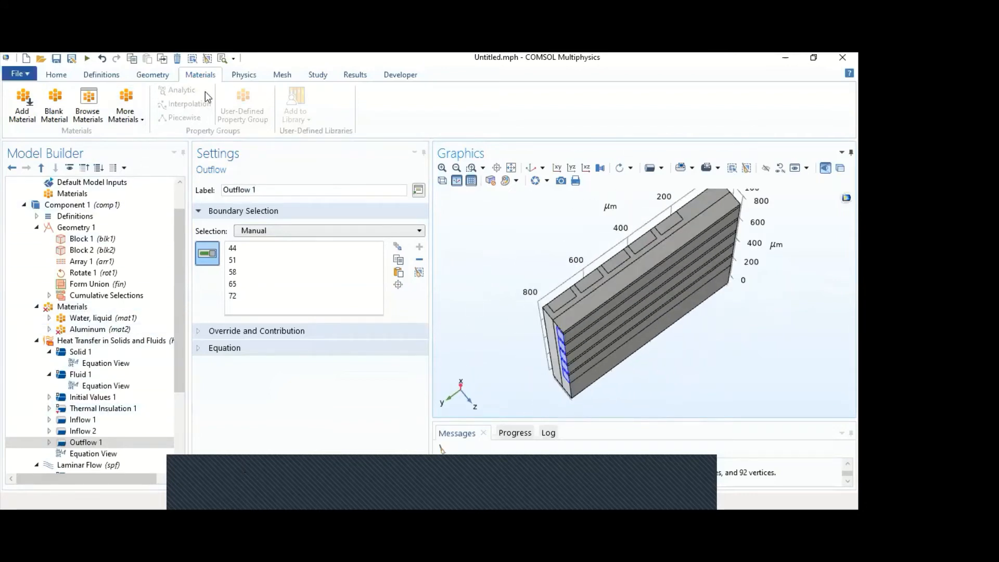
click(239, 77)
click(270, 104)
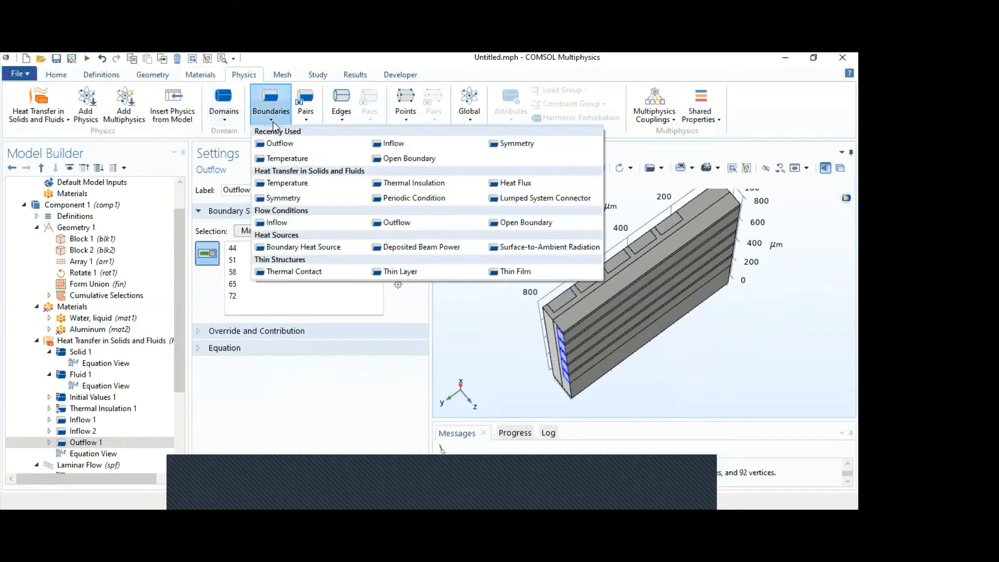
click(282, 144)
click(564, 301)
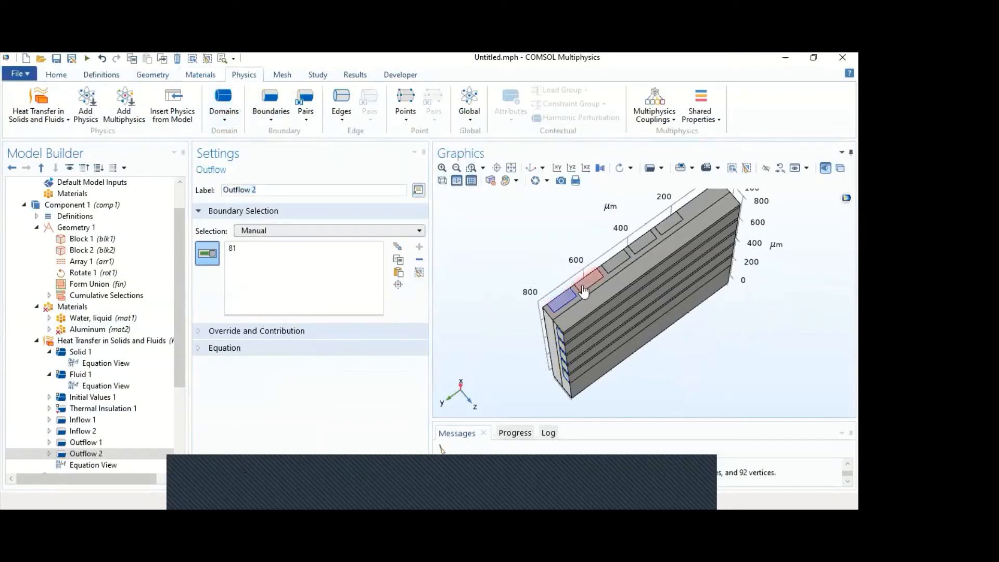
click(588, 282)
click(616, 260)
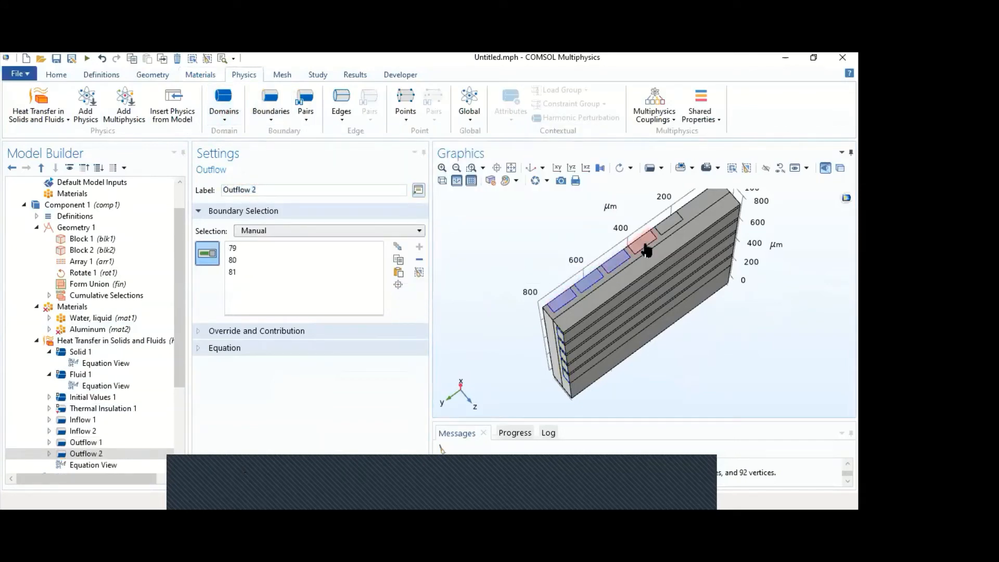
click(644, 241)
click(664, 231)
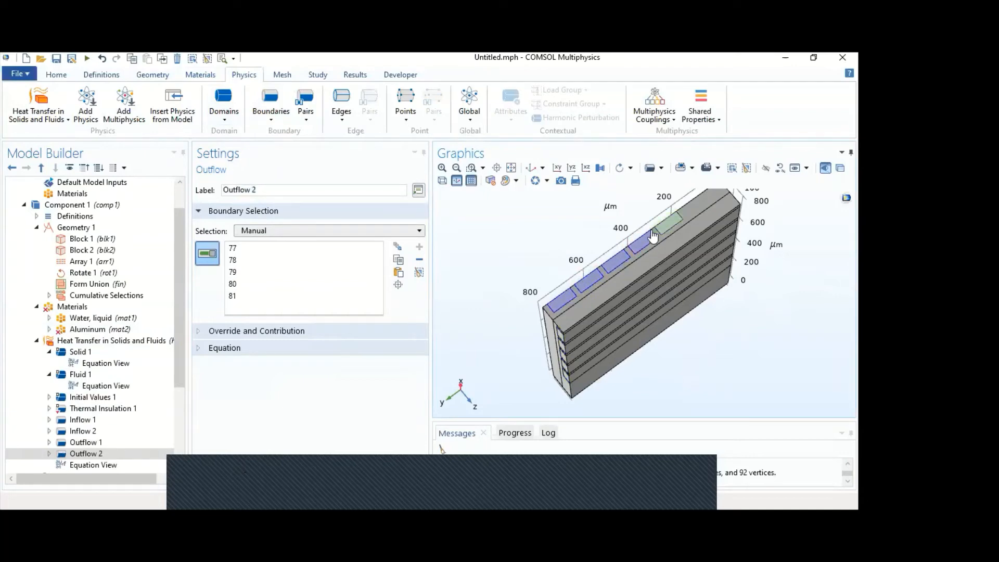
- Review the channel end faces assigned to the Inflow and Outflow conditions from several sides of the model
click(408, 492)
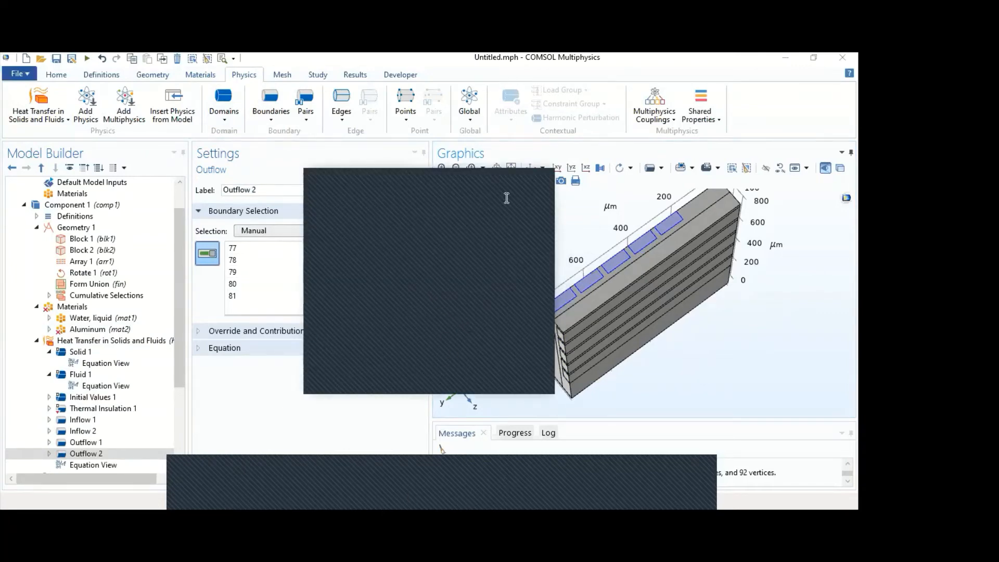
click(487, 174)
drag(504, 363, 462, 227)
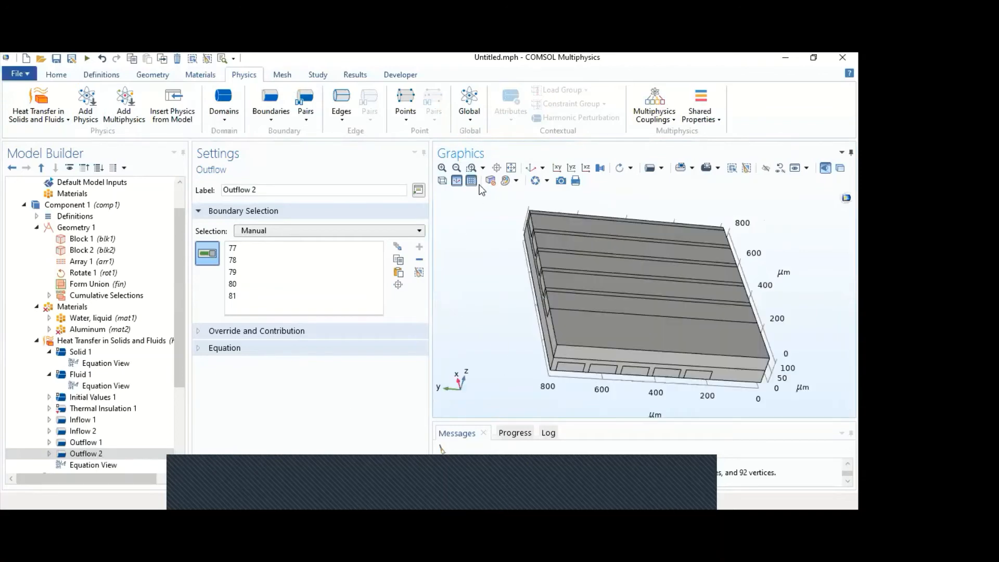
click(513, 169)
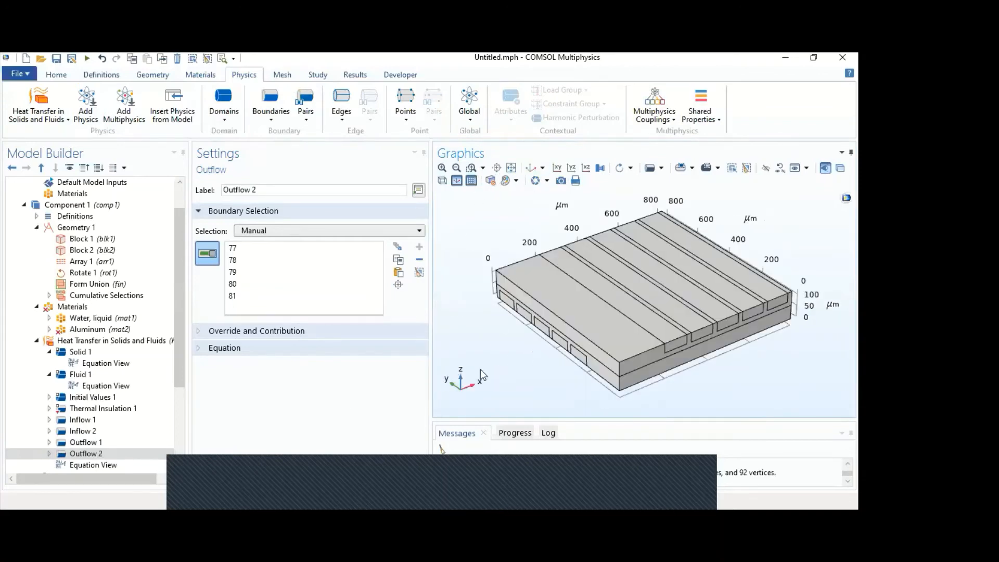
click(83, 419)
click(113, 432)
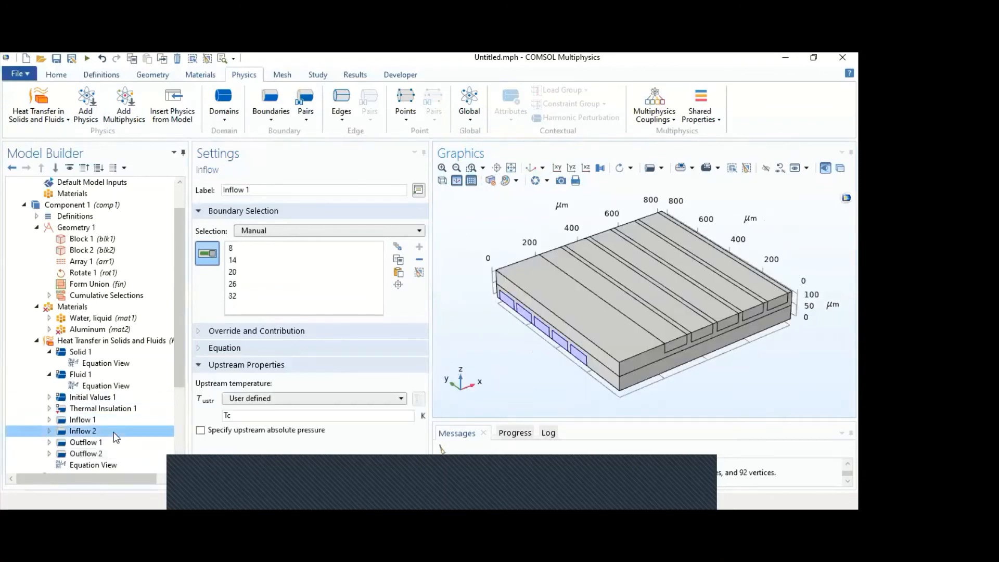
click(115, 443)
drag(470, 307, 519, 376)
click(144, 454)
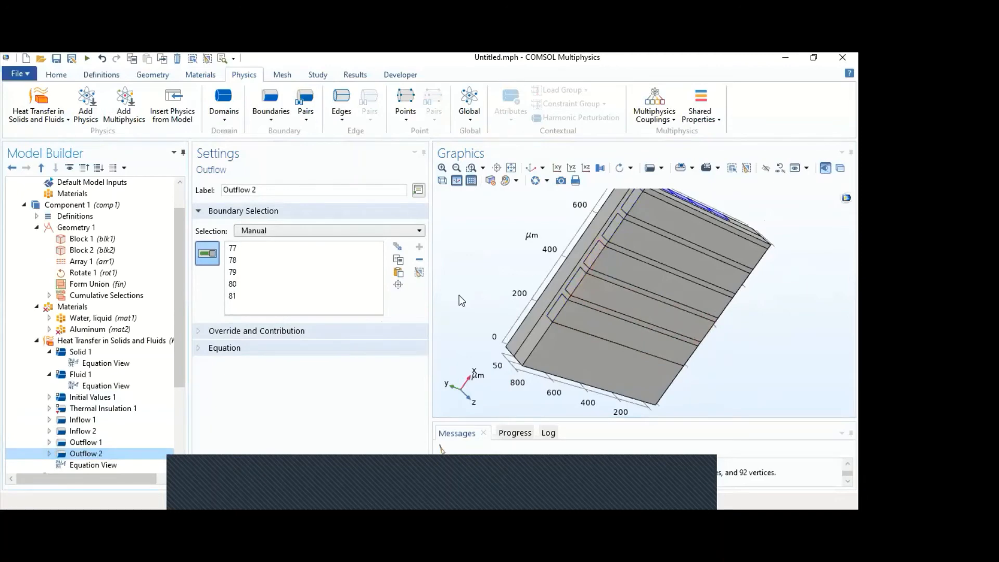
drag(460, 296, 546, 268)
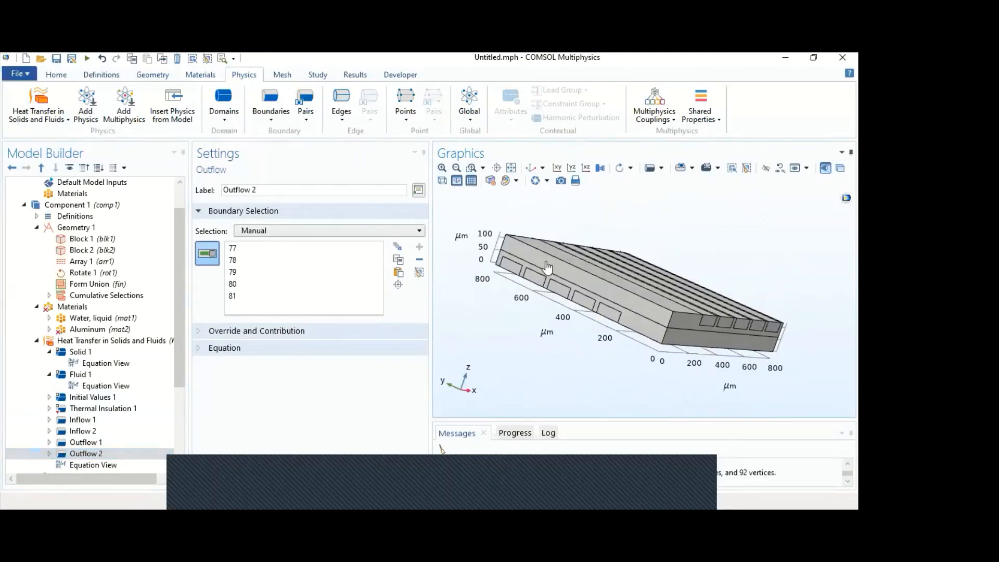
click(530, 167)
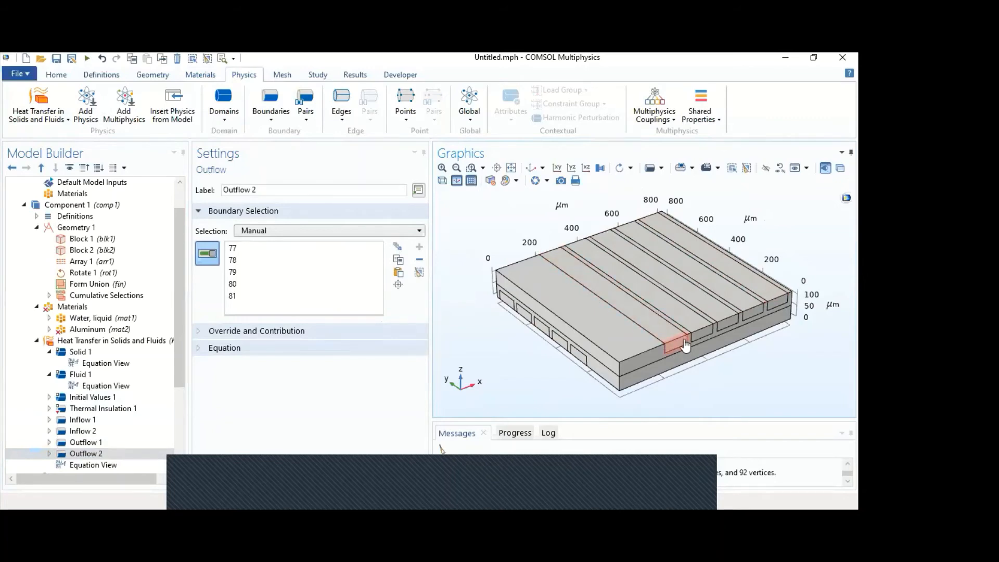
drag(597, 371, 595, 356)
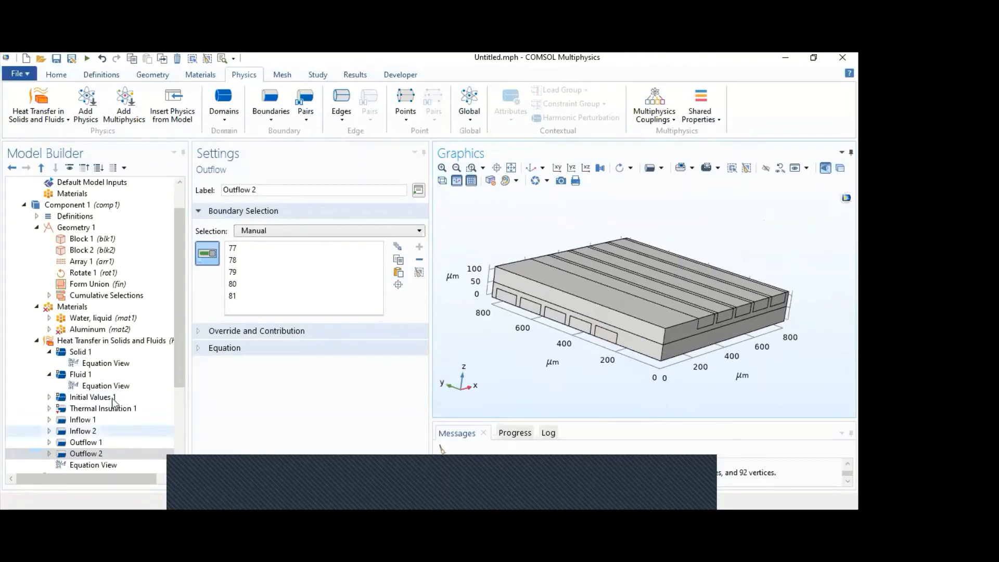
- Add a Symmetry condition to Heat Transfer in Solids and Fluids and assign top boundaries 7, 43 and 46 to it
click(93, 341)
right_click(94, 342)
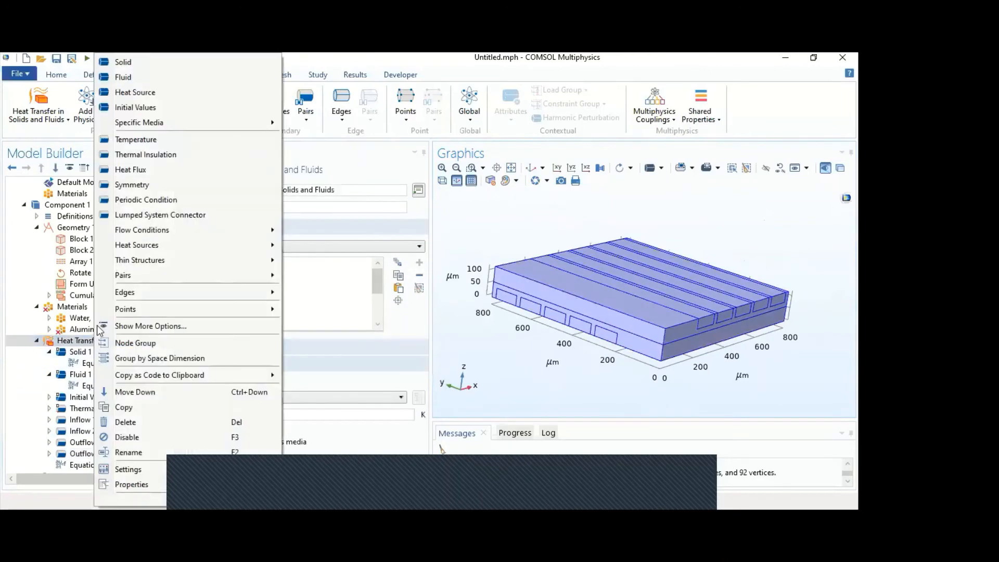
click(131, 184)
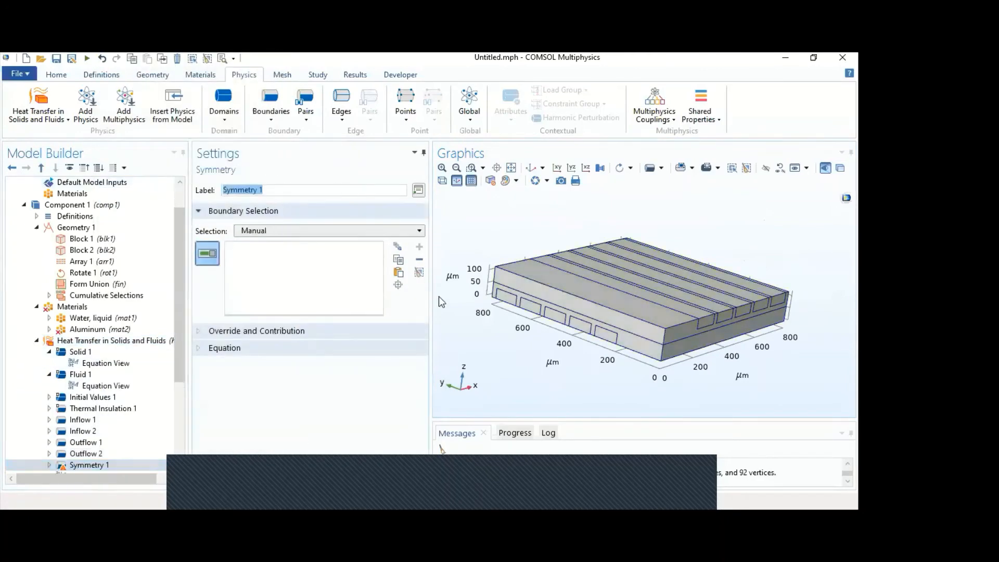
drag(514, 345, 492, 365)
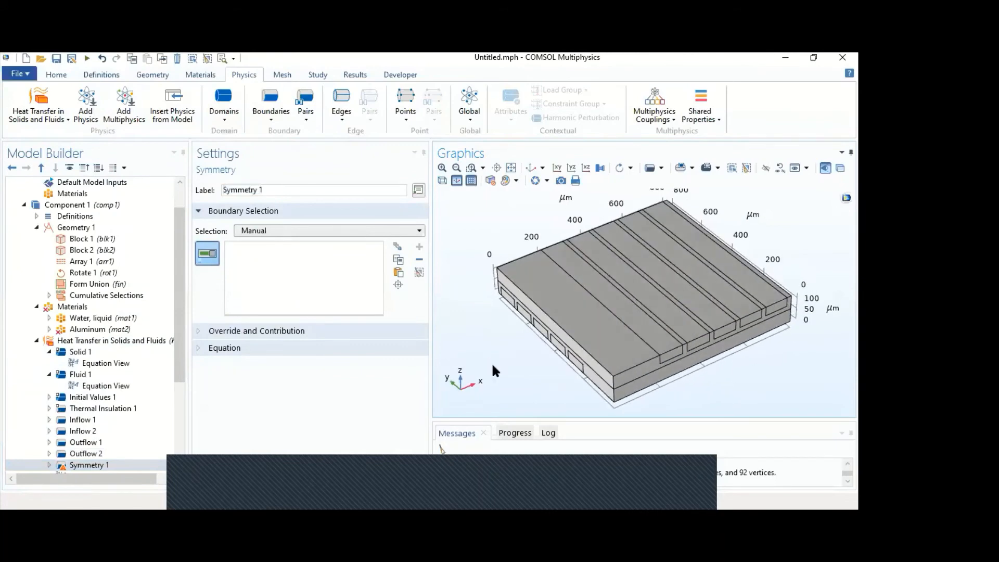
click(565, 319)
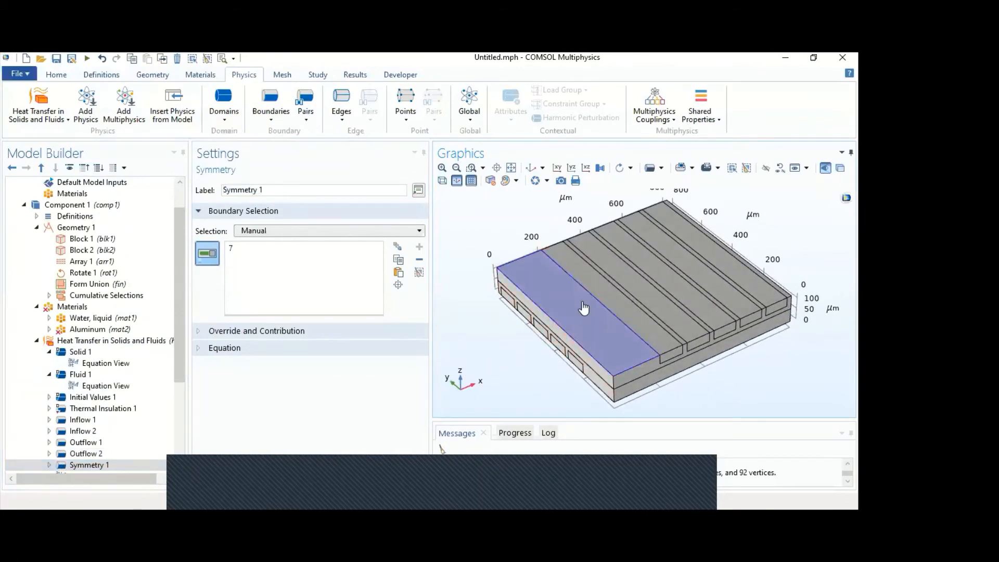
click(624, 304)
click(630, 301)
click(626, 310)
click(636, 302)
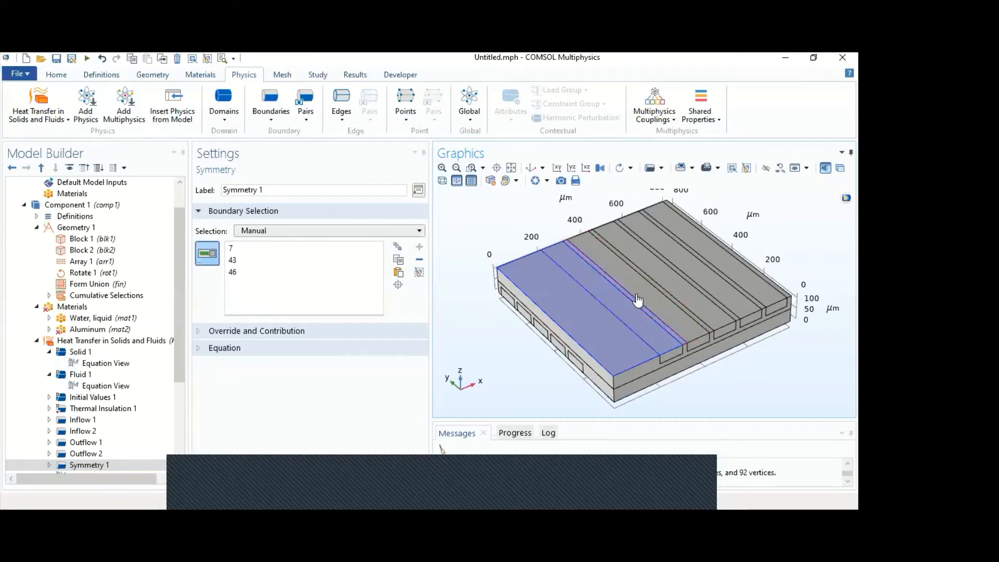
- Add the remaining top faces of the upper block, including boundaries 50, 53, 57 and the narrow strips between channels, to Symmetry 1
click(638, 301)
click(665, 290)
click(670, 282)
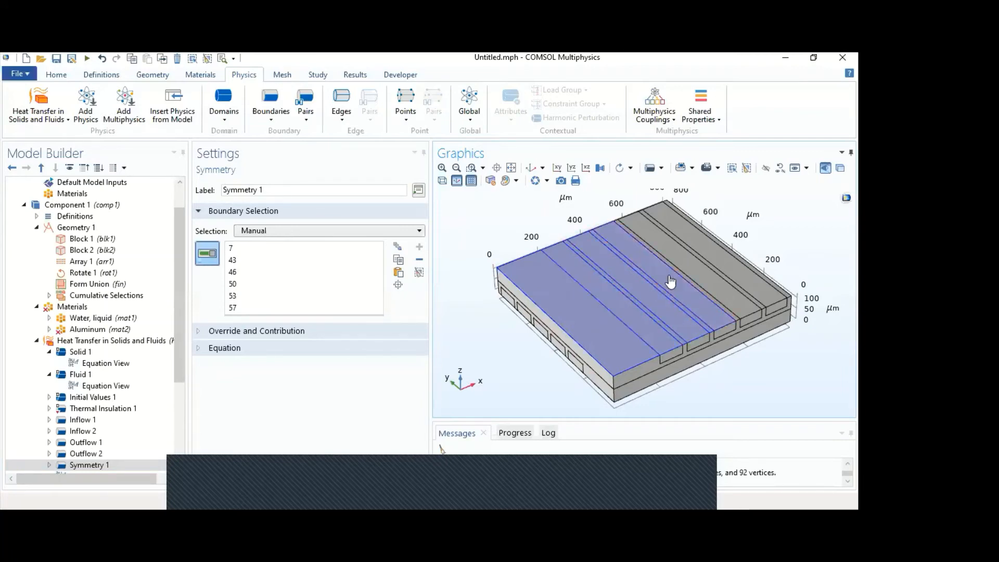
click(689, 268)
click(713, 261)
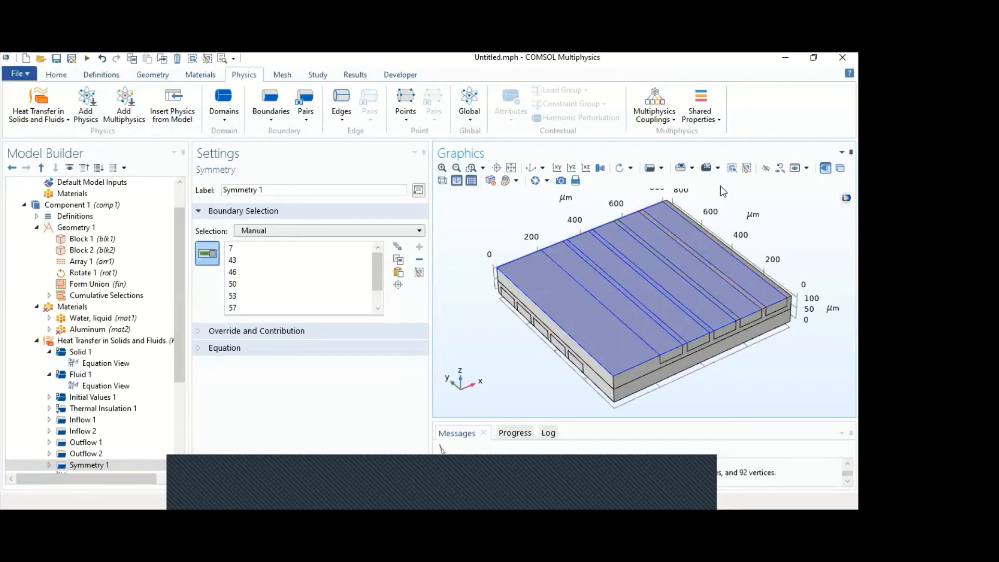
click(442, 168)
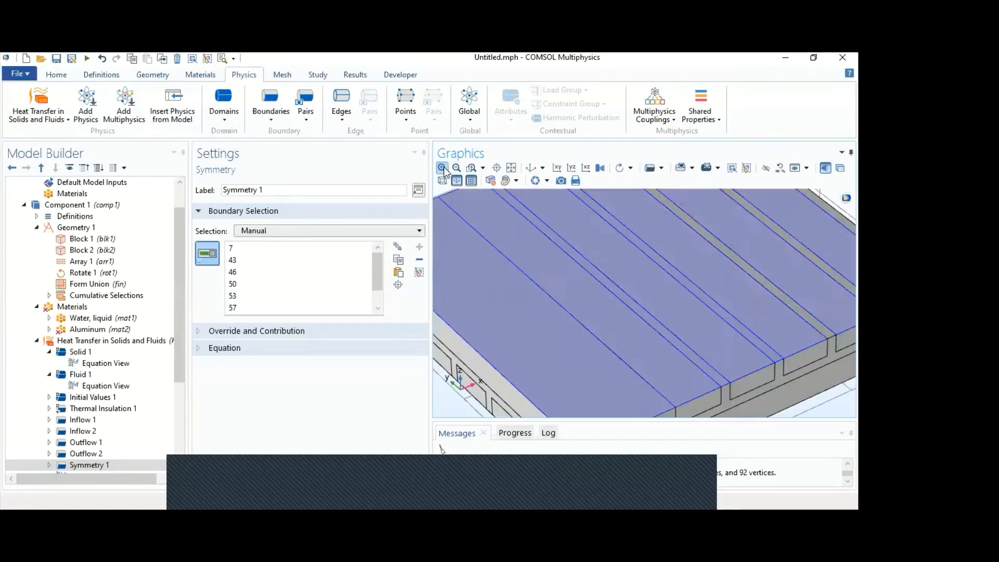
click(444, 168)
right_drag(698, 236, 471, 367)
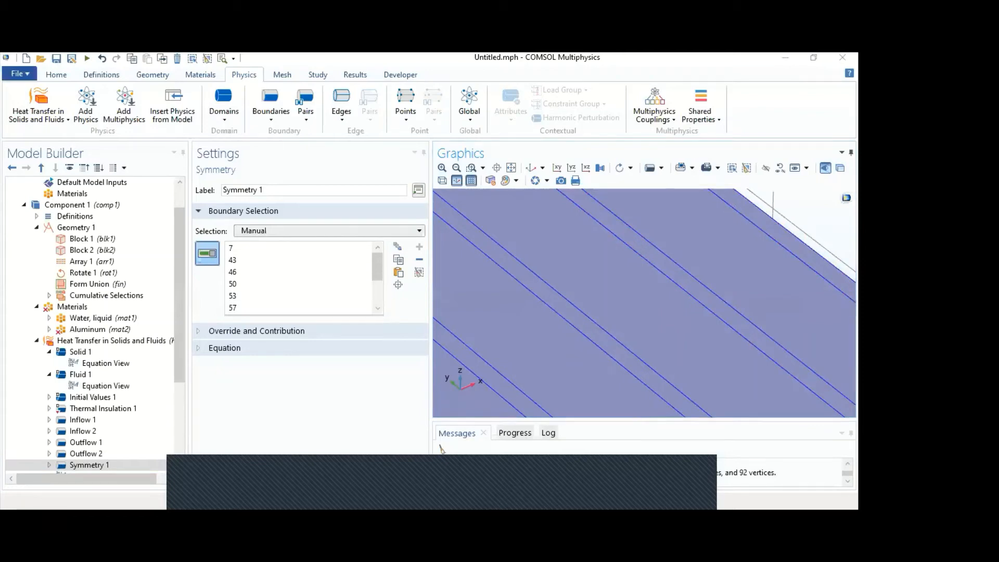
- Add the bottom faces of the lower block, including boundaries 3, 10, 13, 16 and 19, to Symmetry 1
click(511, 170)
drag(526, 353, 524, 288)
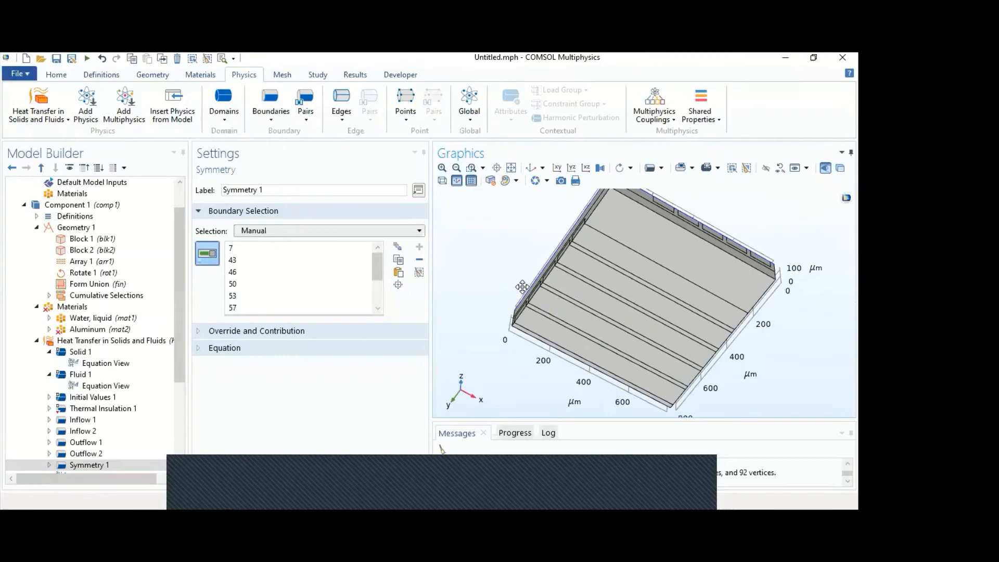
click(634, 236)
click(631, 268)
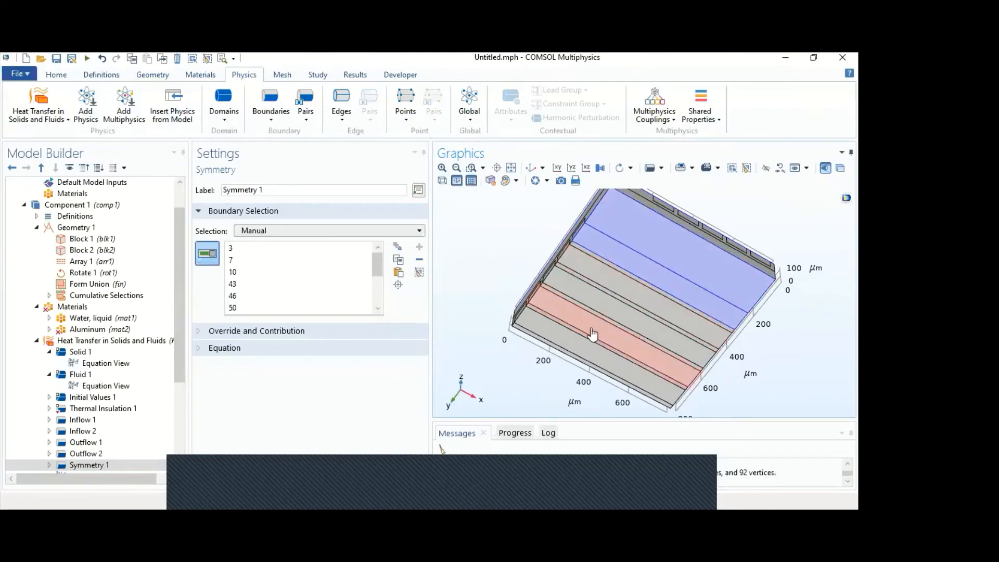
click(596, 272)
click(591, 303)
click(591, 329)
click(566, 360)
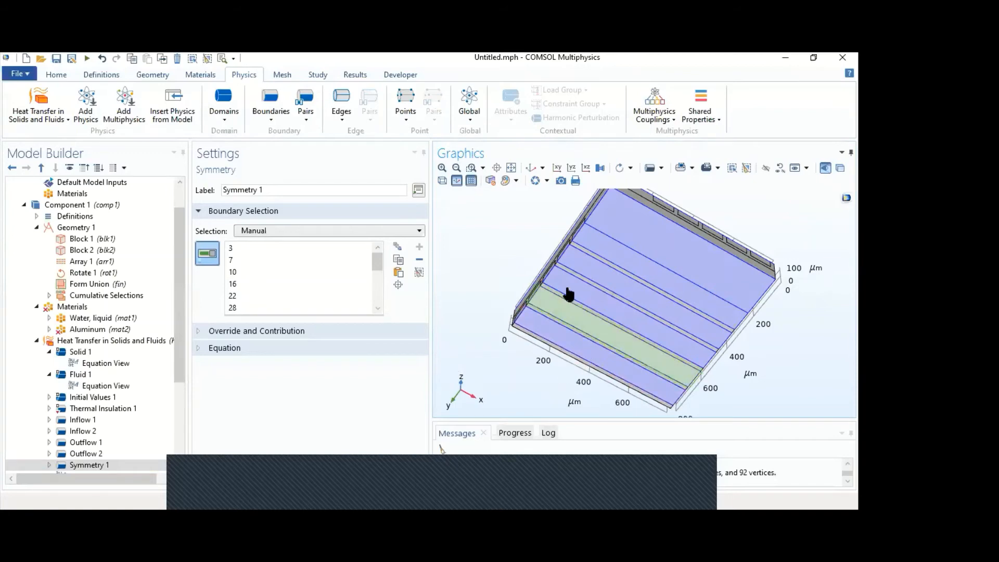
click(594, 257)
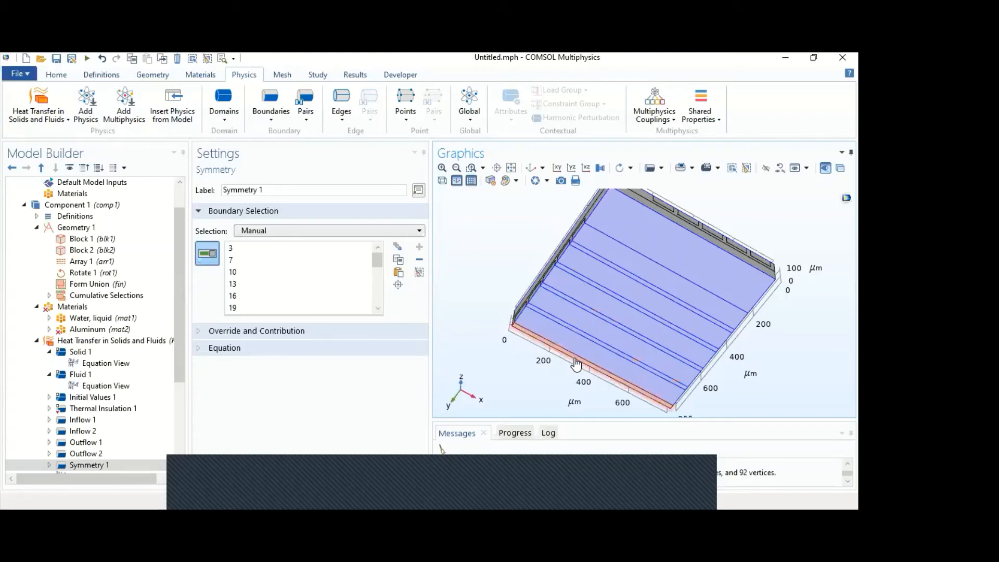
drag(482, 272, 489, 333)
click(348, 231)
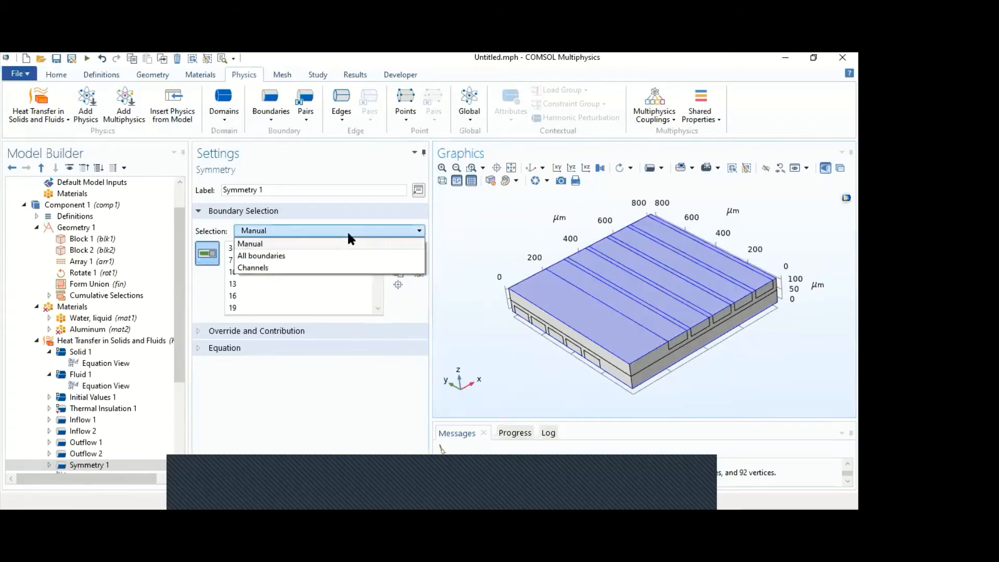
click(348, 230)
drag(503, 356, 532, 334)
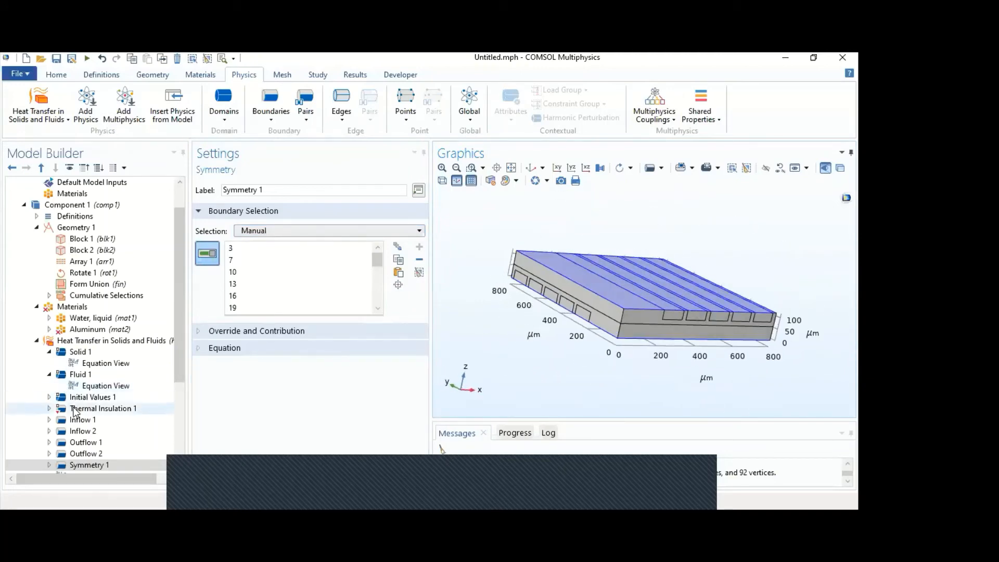
- Remove the two solid block domains, 1 and 2, from Laminar Flow and check them against the Aluminum domain selection
scroll(174, 395, down, 4)
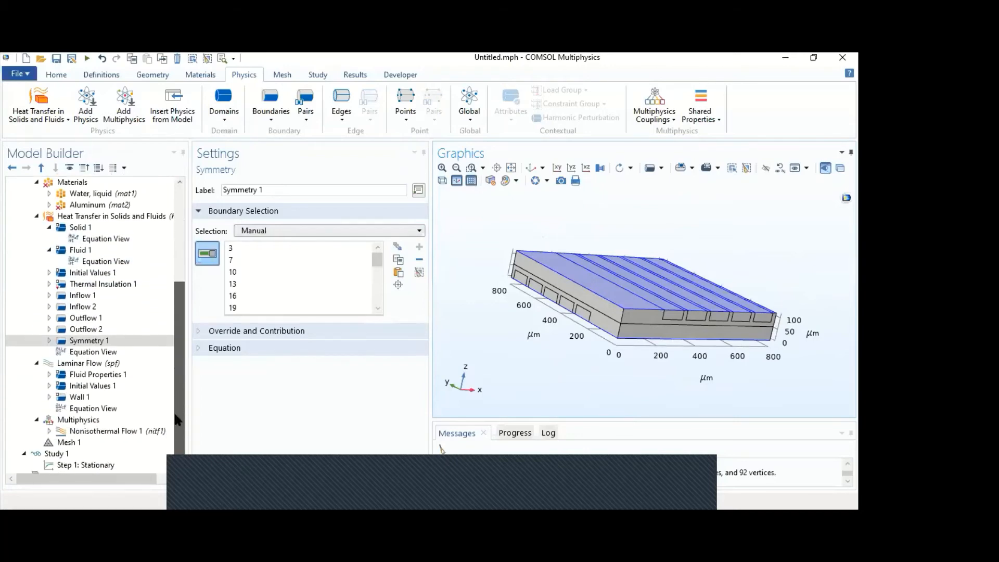
click(105, 364)
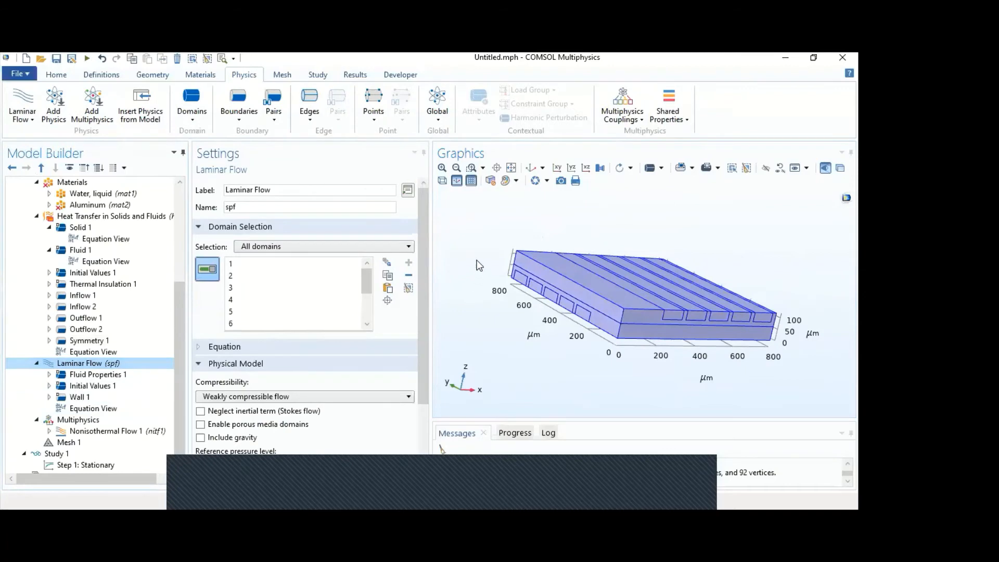
mouse_move(488, 231)
mouse_down()
mouse_move(471, 256)
mouse_move(477, 235)
mouse_up()
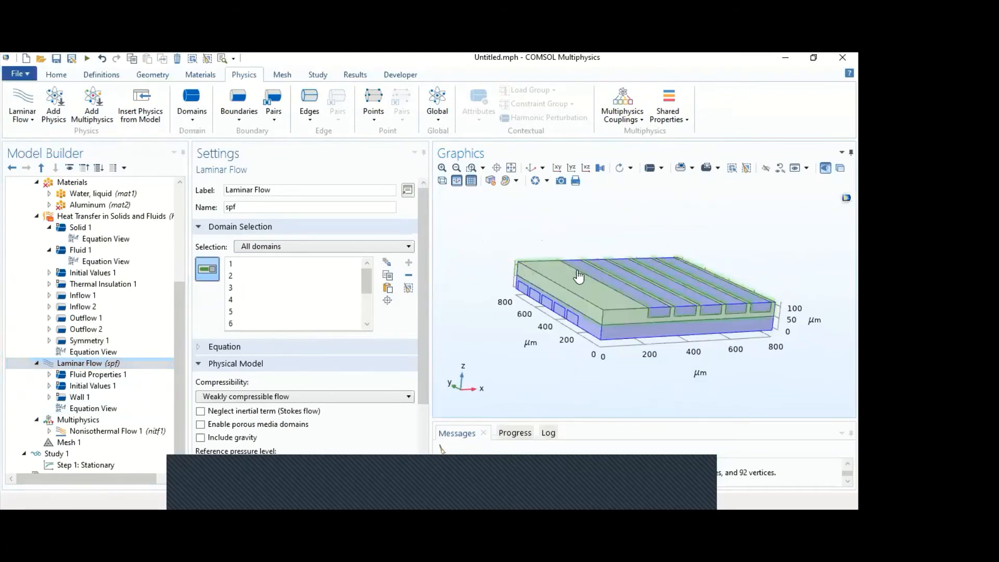
click(583, 293)
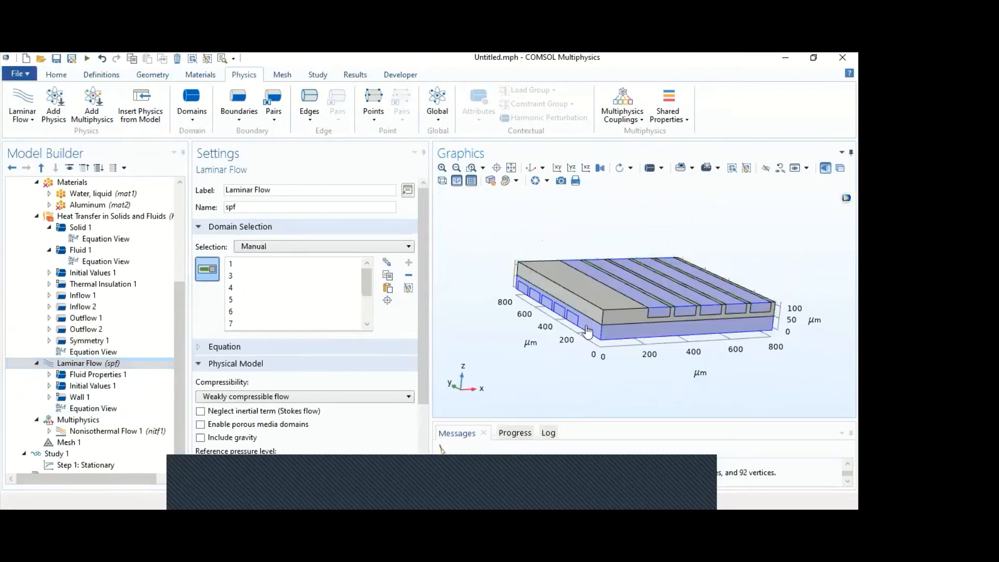
click(629, 341)
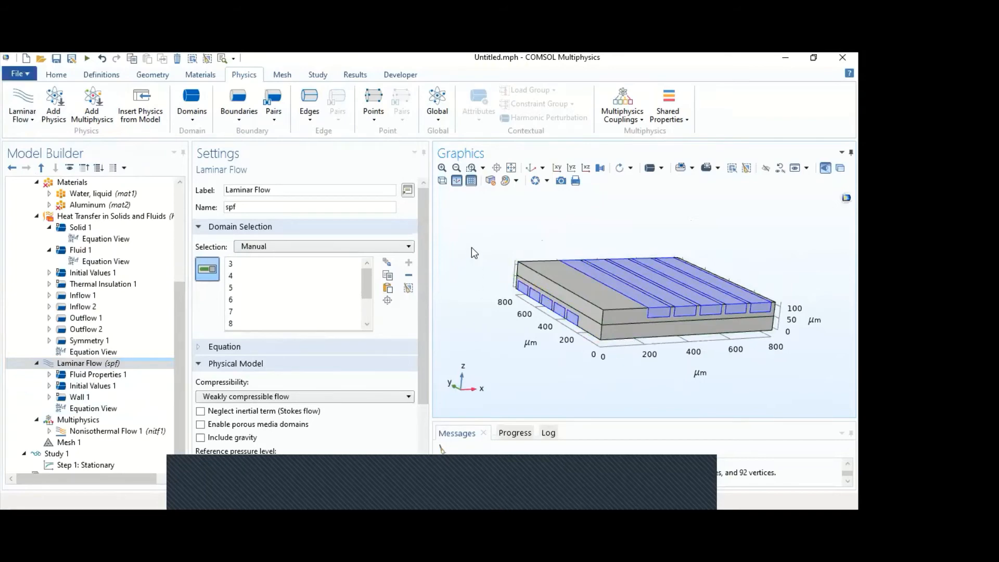
mouse_move(472, 247)
mouse_down()
mouse_move(481, 276)
mouse_move(469, 245)
mouse_move(480, 230)
mouse_move(471, 252)
mouse_up()
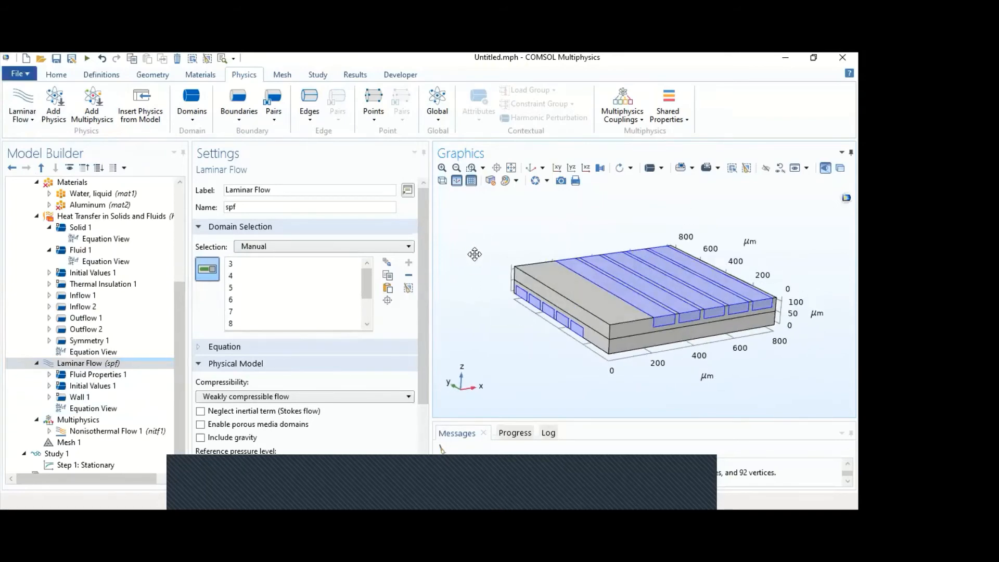
click(97, 208)
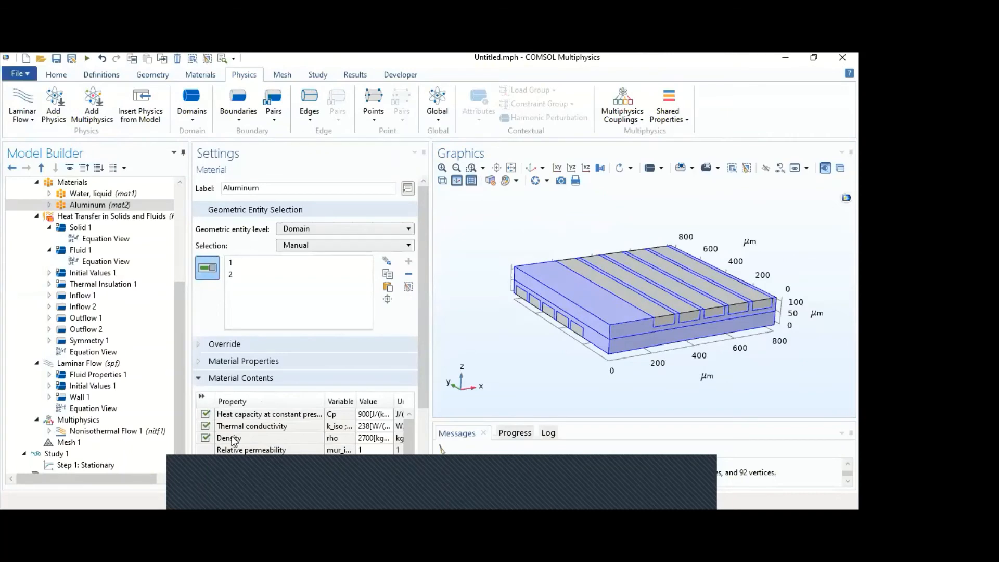
- Add an Inlet condition to Laminar Flow and assign the lower block's channel end faces 8, 14, 20, 26 and 32
click(89, 363)
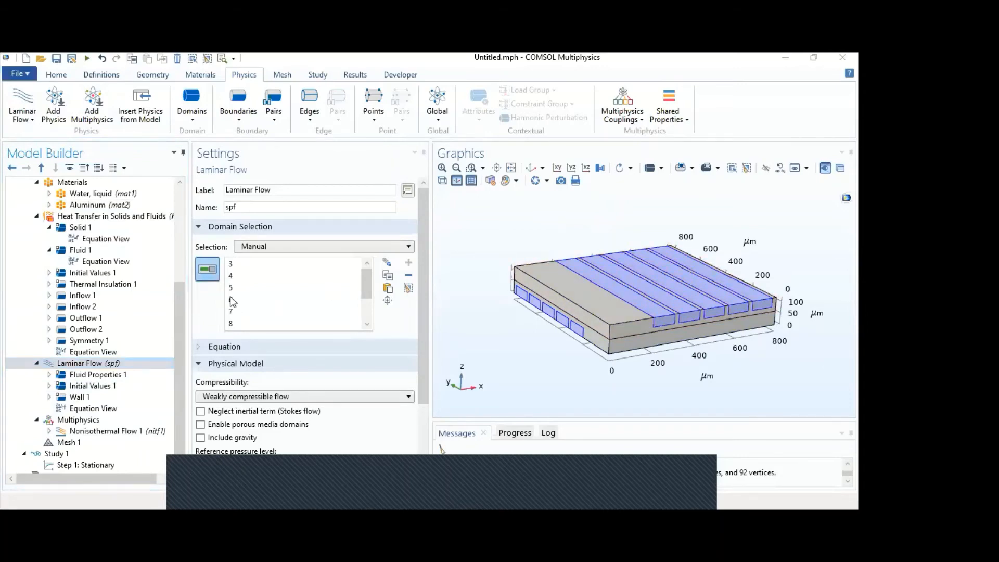
click(241, 109)
click(430, 142)
click(522, 294)
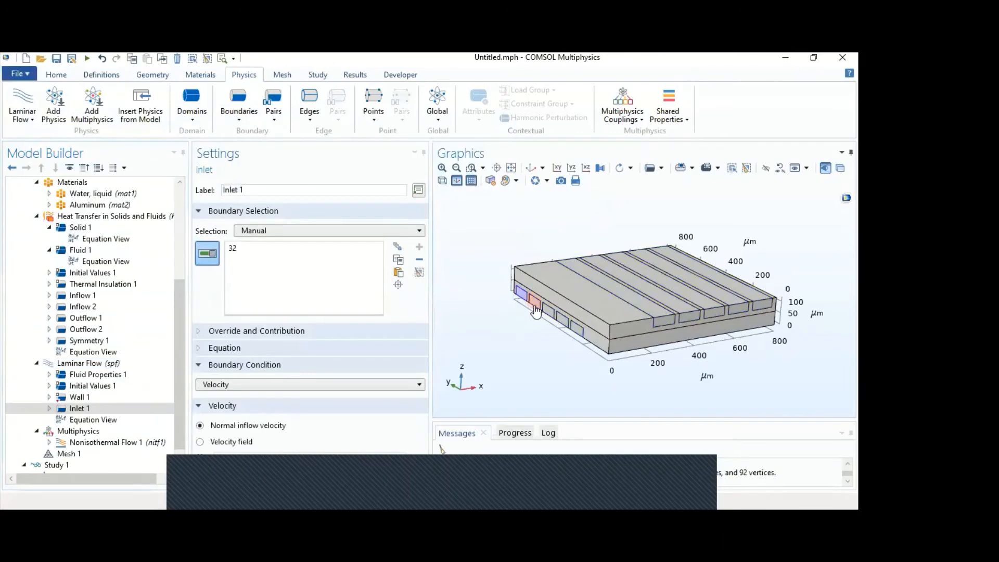
click(536, 304)
click(549, 312)
click(562, 321)
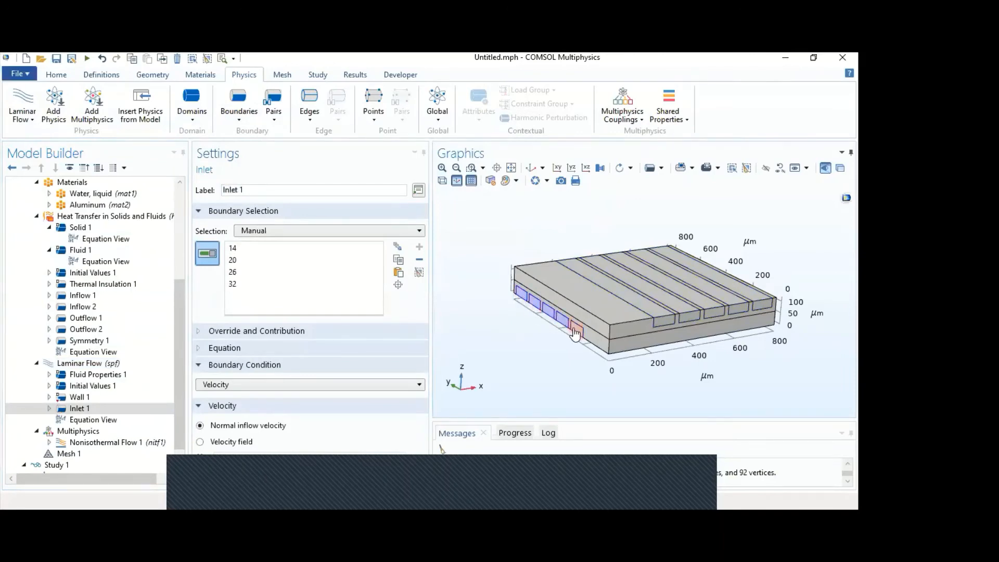
click(575, 332)
- Add a second Inlet condition to Laminar Flow on the front end faces of the five upper-block channels, including boundaries 41 and 48
click(530, 167)
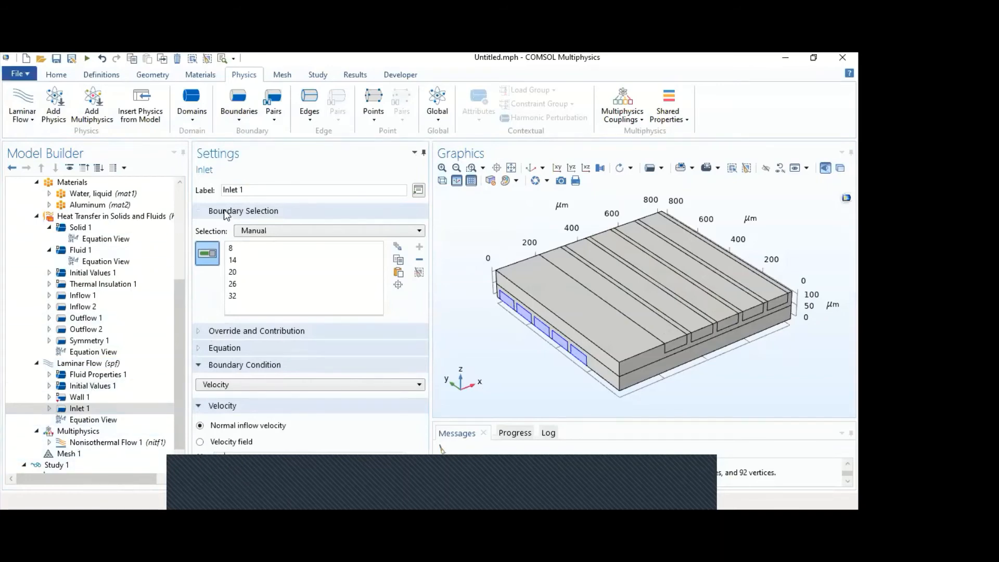
click(250, 122)
click(636, 353)
click(670, 345)
click(699, 331)
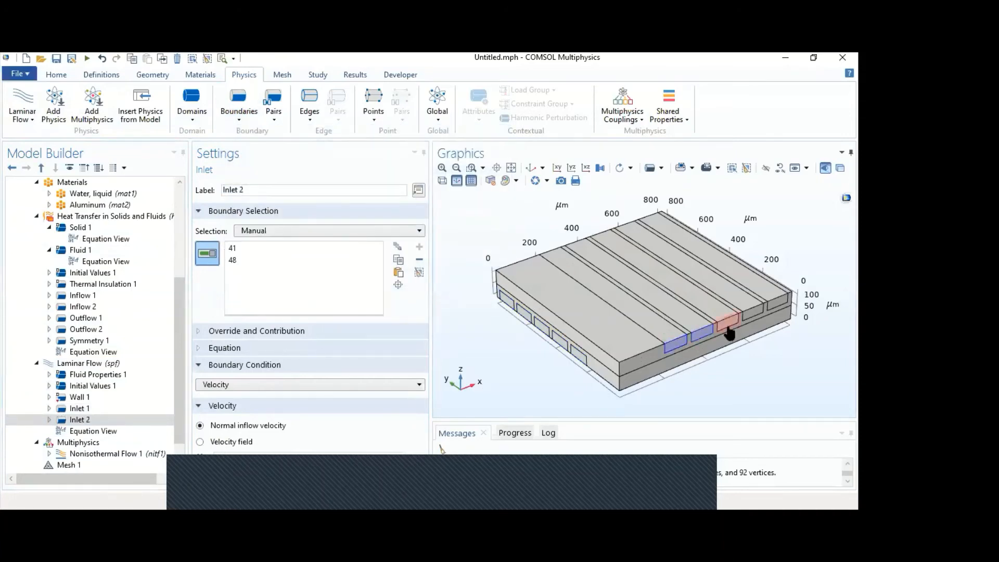
click(754, 313)
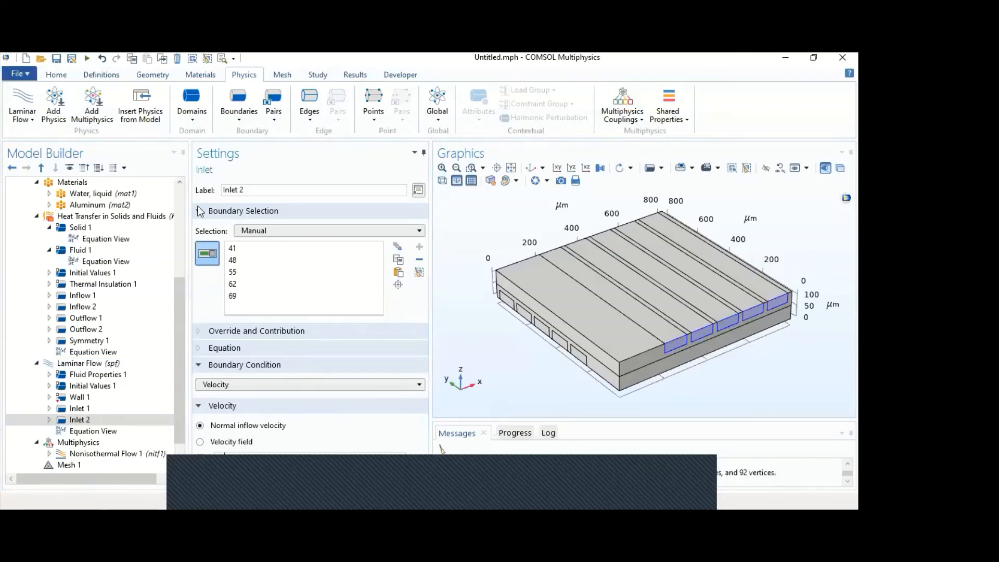
- Add an Outlet condition to Laminar Flow on the lower-block channel end faces opposite Inlet 1, including boundaries 77, 78 and 79
click(248, 117)
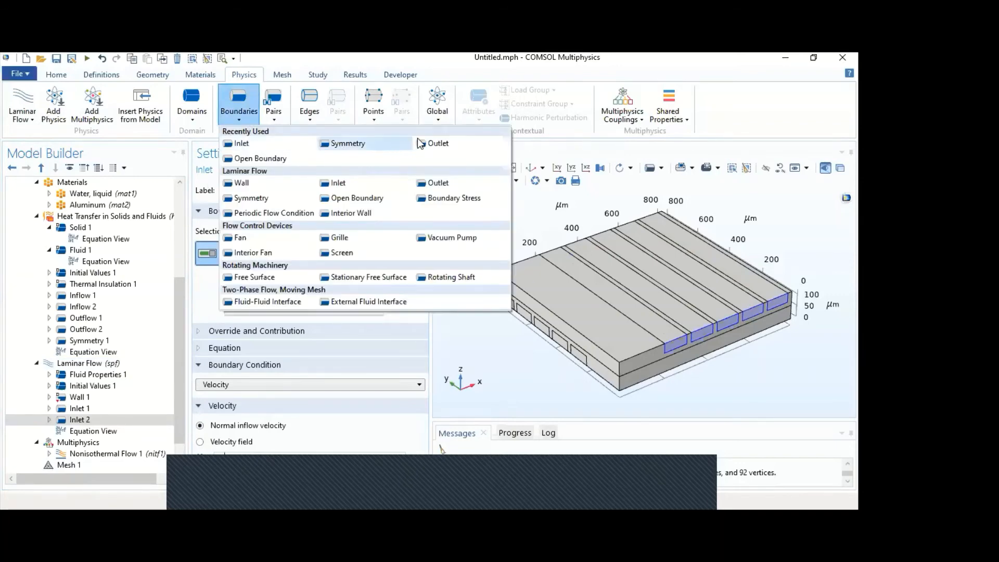
click(430, 186)
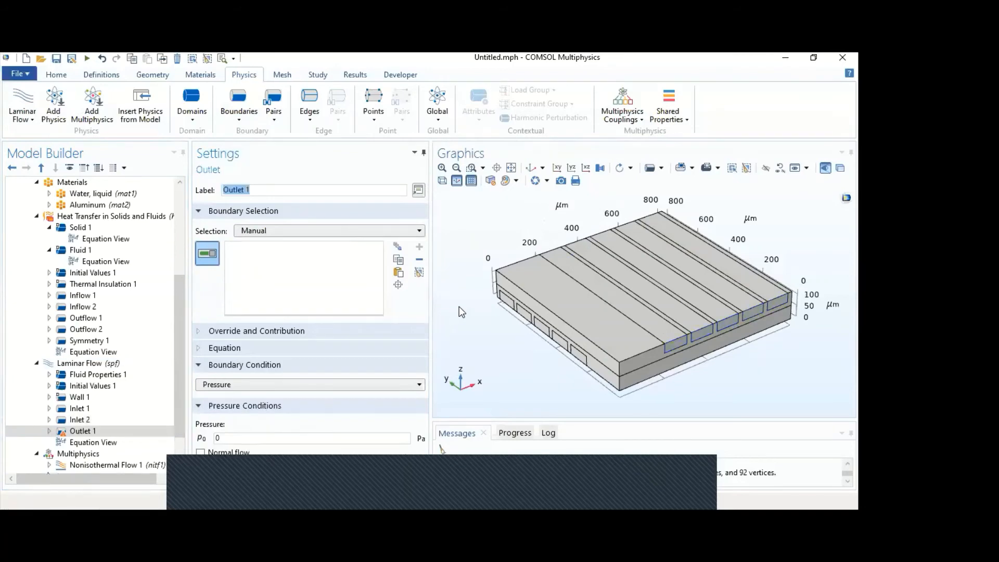
drag(460, 282, 714, 260)
click(713, 260)
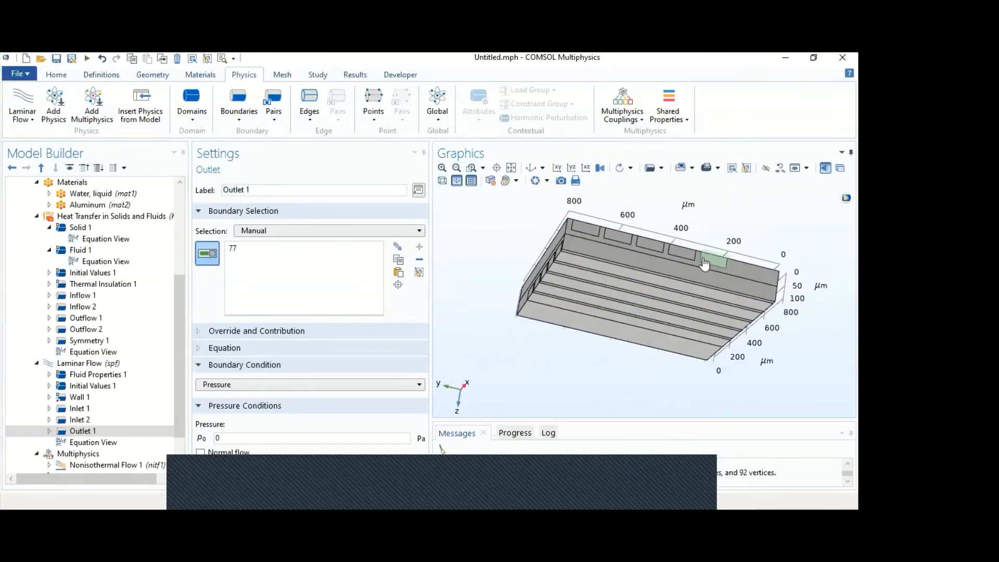
click(688, 254)
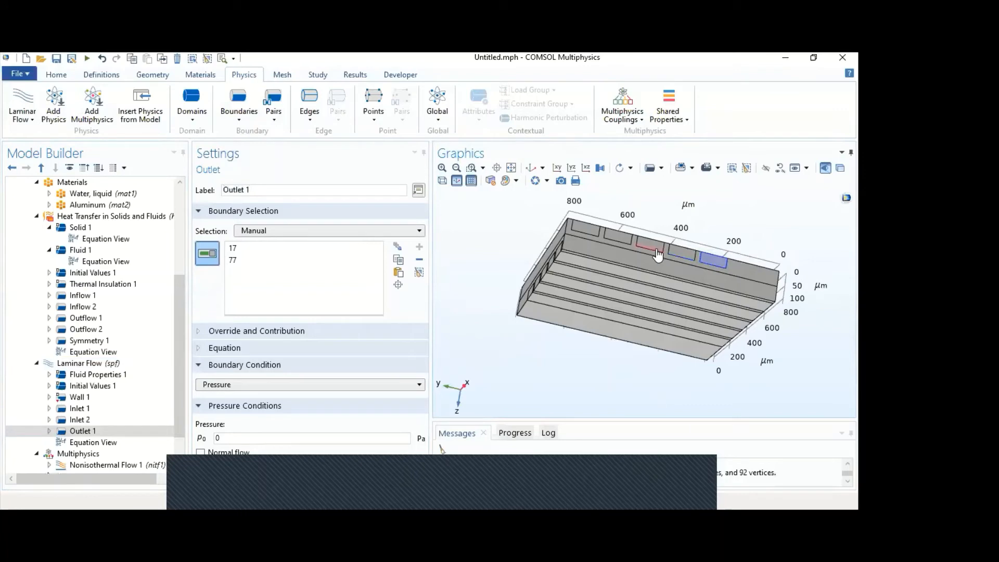
click(685, 256)
click(622, 242)
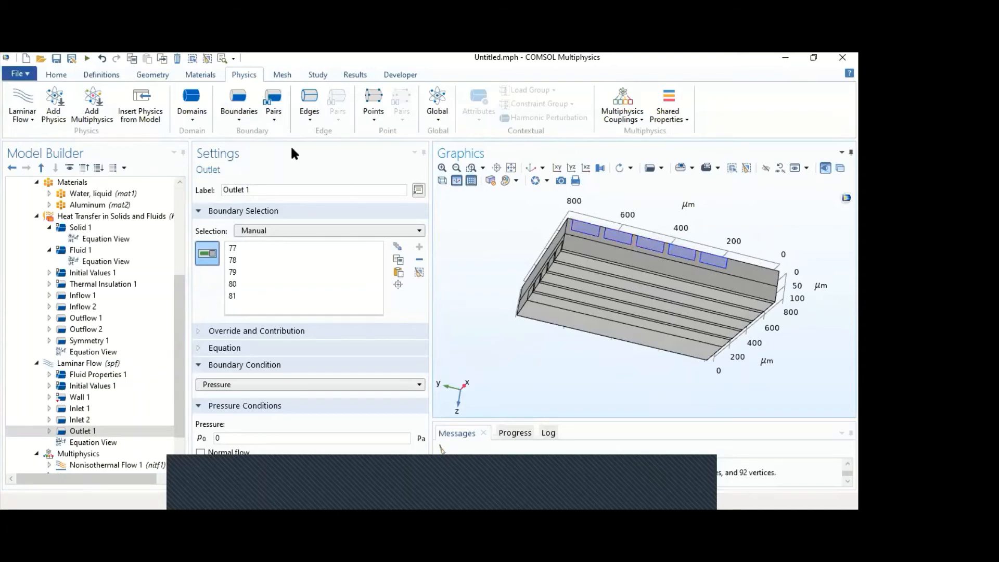
- Add a second Outlet condition to Laminar Flow and assign the upper block's channel end faces 44, 51, 58, 65 and 72
click(239, 113)
click(245, 142)
drag(587, 372, 603, 286)
click(586, 280)
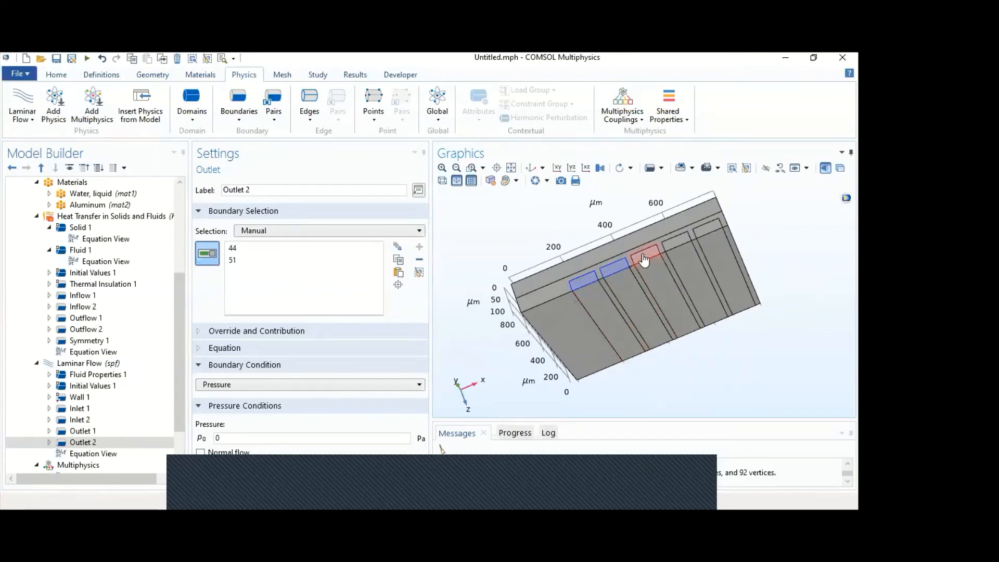
click(674, 243)
click(707, 230)
click(531, 167)
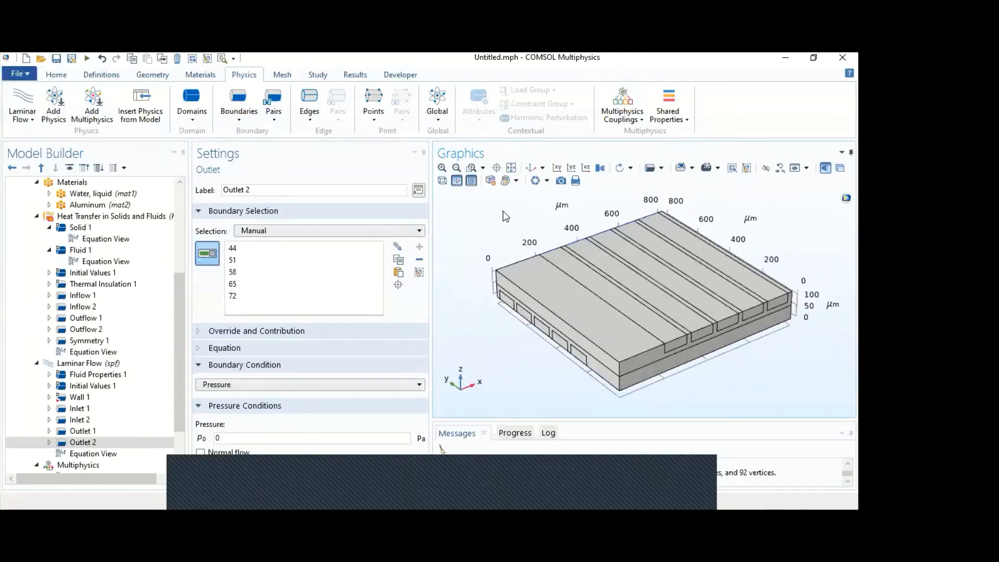
- Add a Symmetry condition to Laminar Flow and assign the top faces of the upper channels, boundaries 43, 50, 57, 64 and 71
click(239, 116)
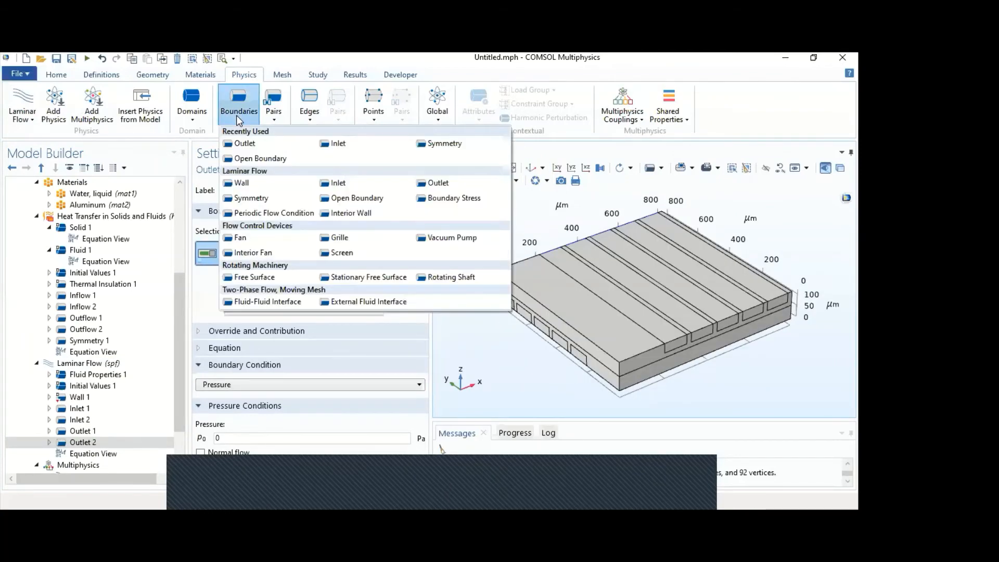
click(270, 197)
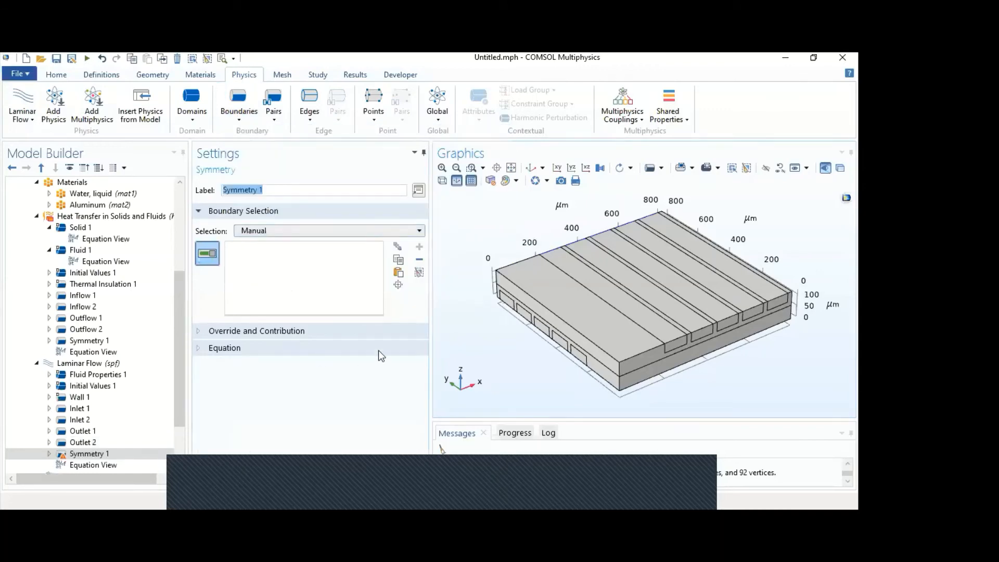
click(79, 397)
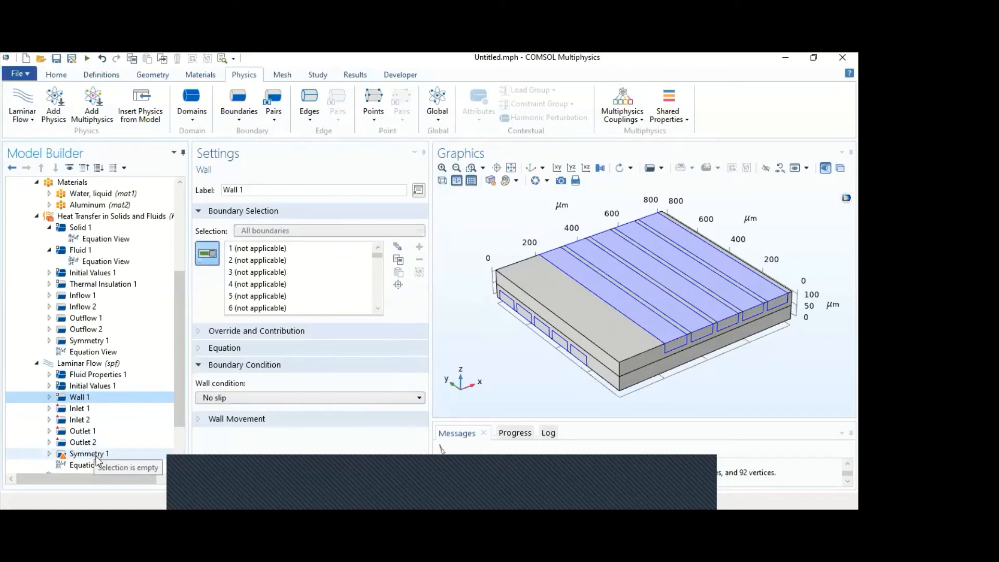
click(96, 456)
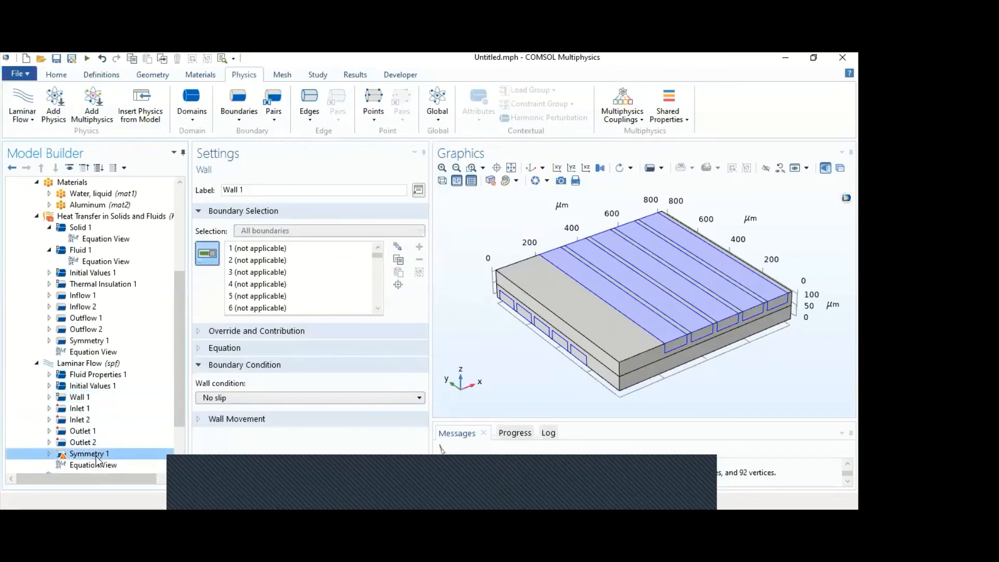
click(610, 297)
click(636, 283)
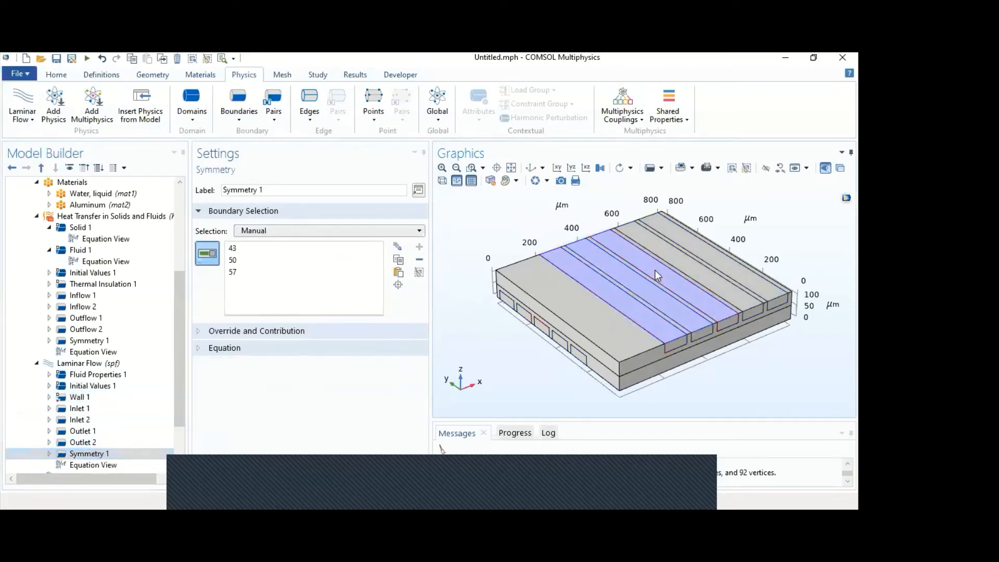
click(699, 248)
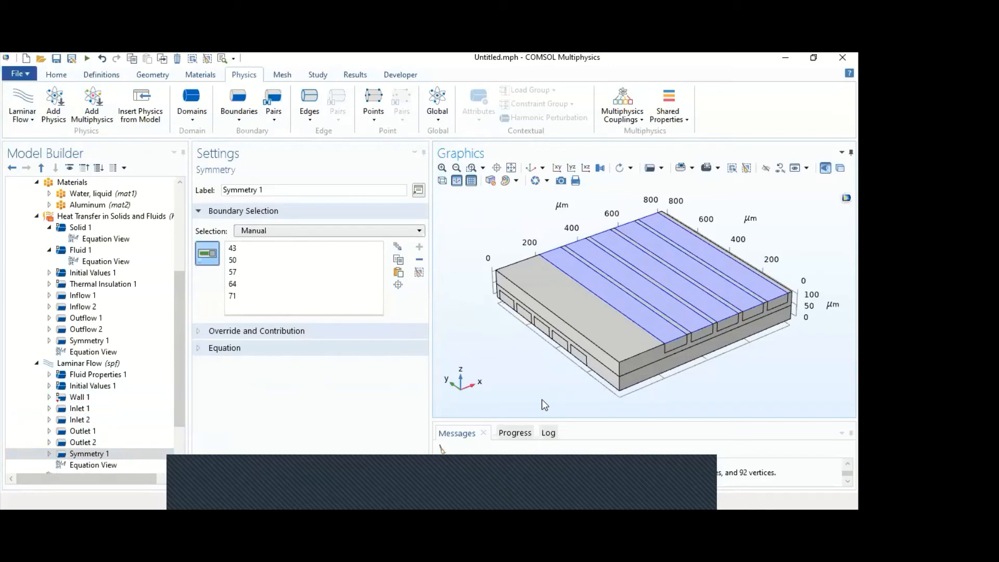
- Add the bottom faces of the lower channels, boundaries 10, 16, 22, 28 and 34, to the Laminar Flow Symmetry 1
drag(542, 399, 577, 327)
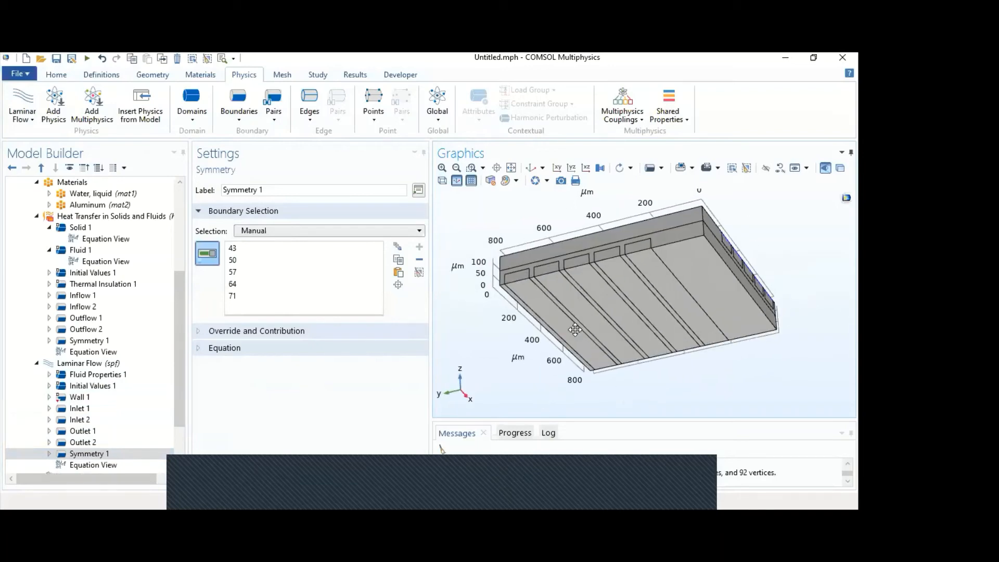
click(646, 268)
click(622, 283)
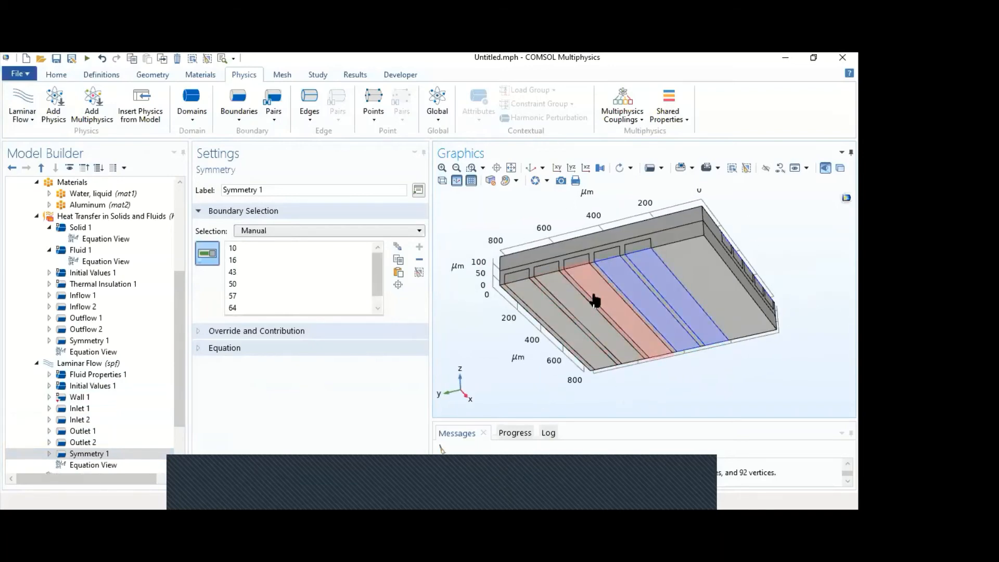
click(594, 302)
click(575, 305)
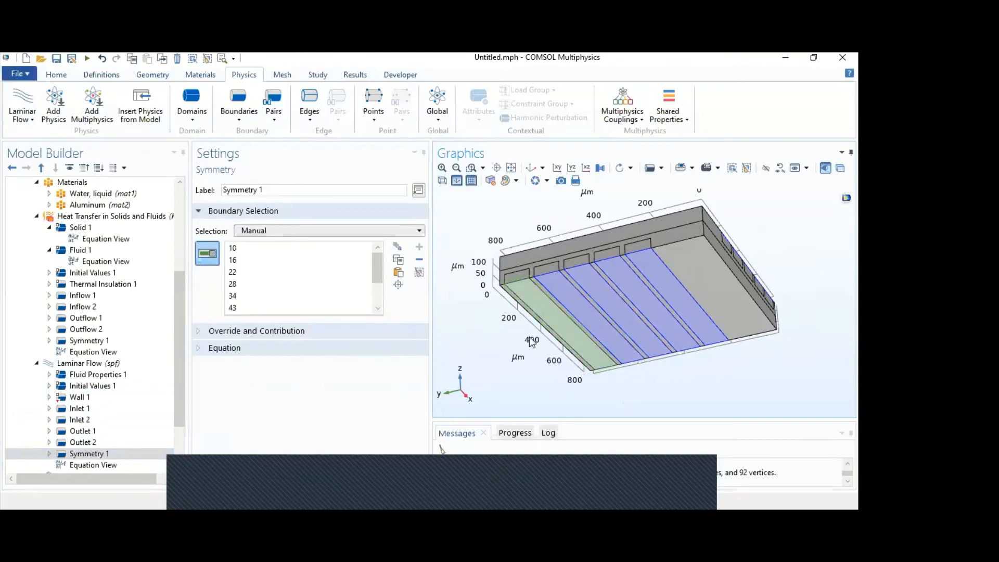
drag(462, 241, 458, 268)
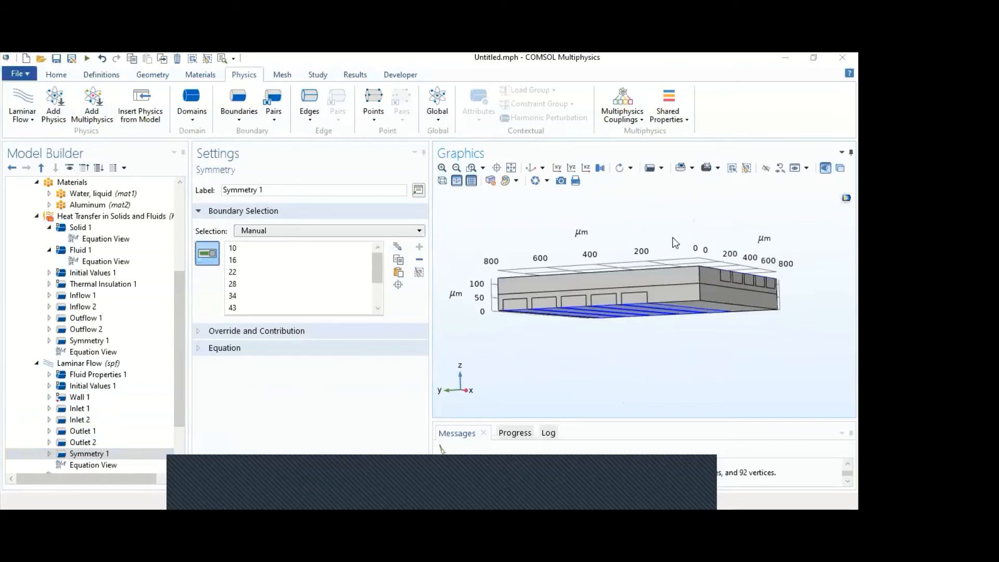
drag(602, 199, 642, 302)
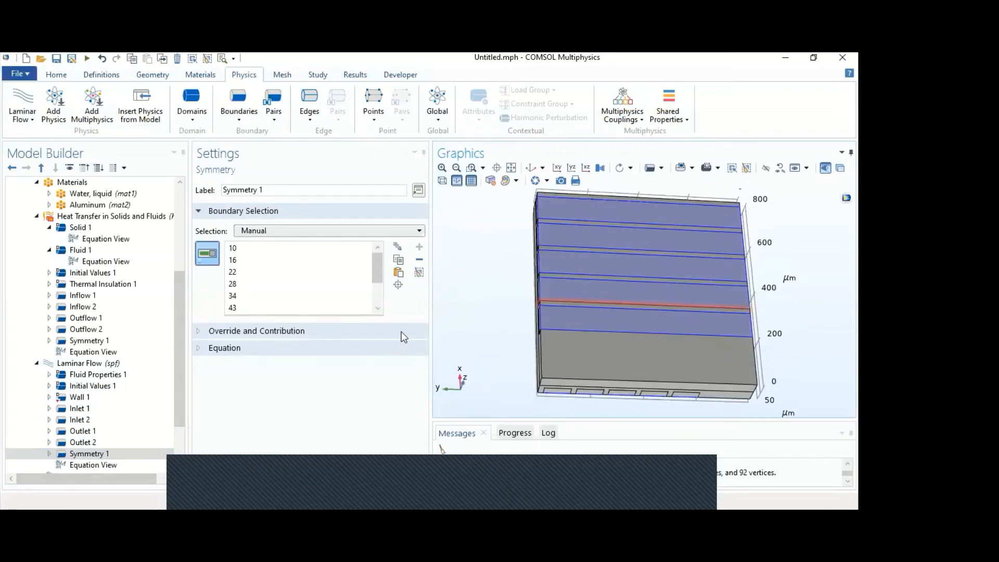
- Review the domains and coupled interfaces of Nonisothermal Flow 1, and open the Mesh 1 settings
drag(175, 392, 172, 438)
click(124, 420)
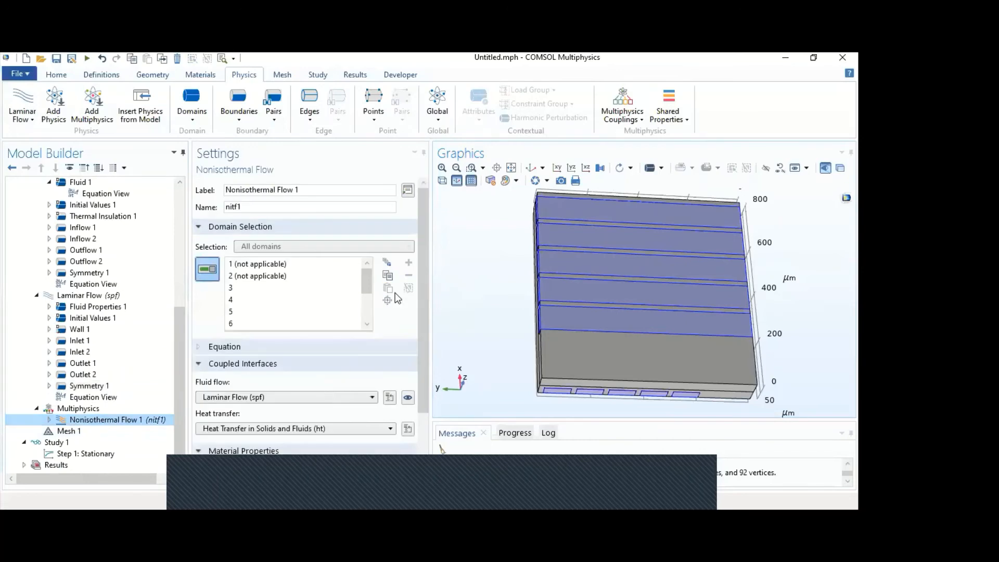
click(512, 168)
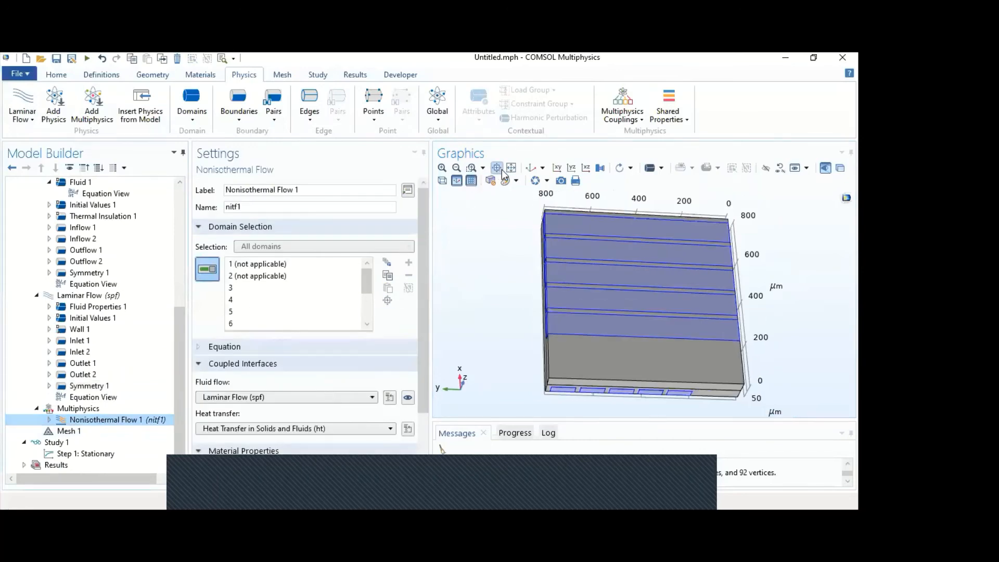
click(530, 169)
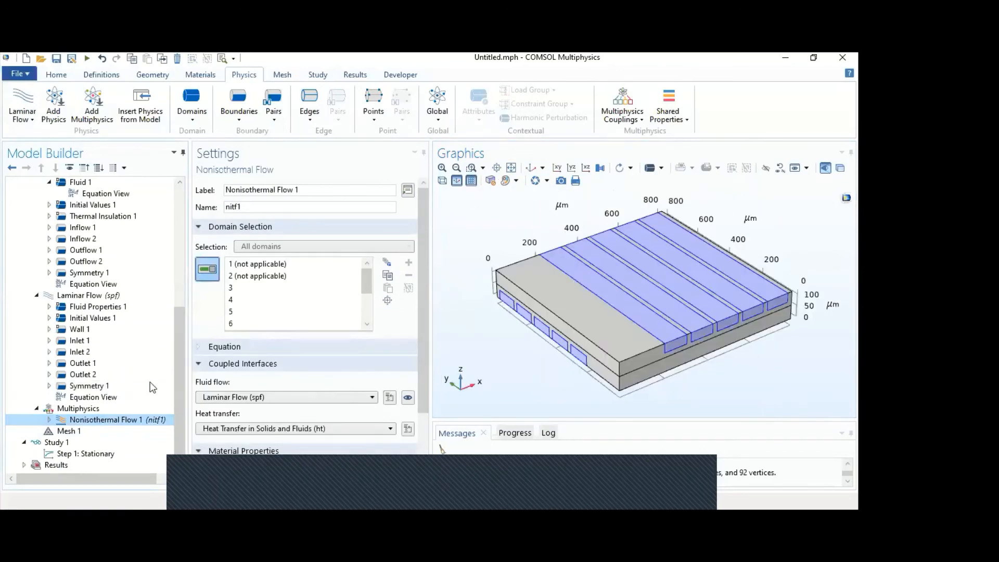
click(75, 432)
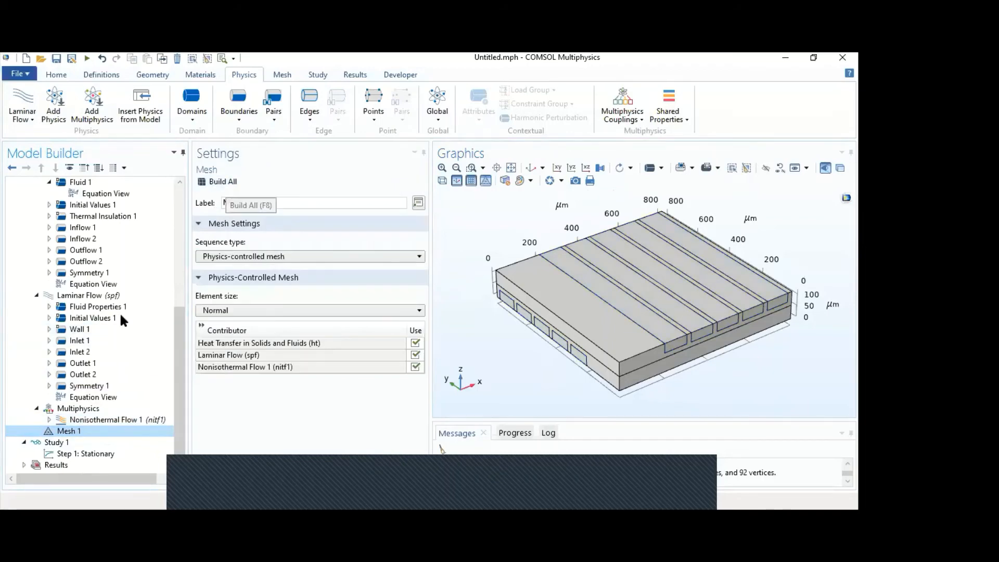
- Build the physics-controlled mesh at Normal element size and inspect it closely around an upper channel's end face
click(208, 183)
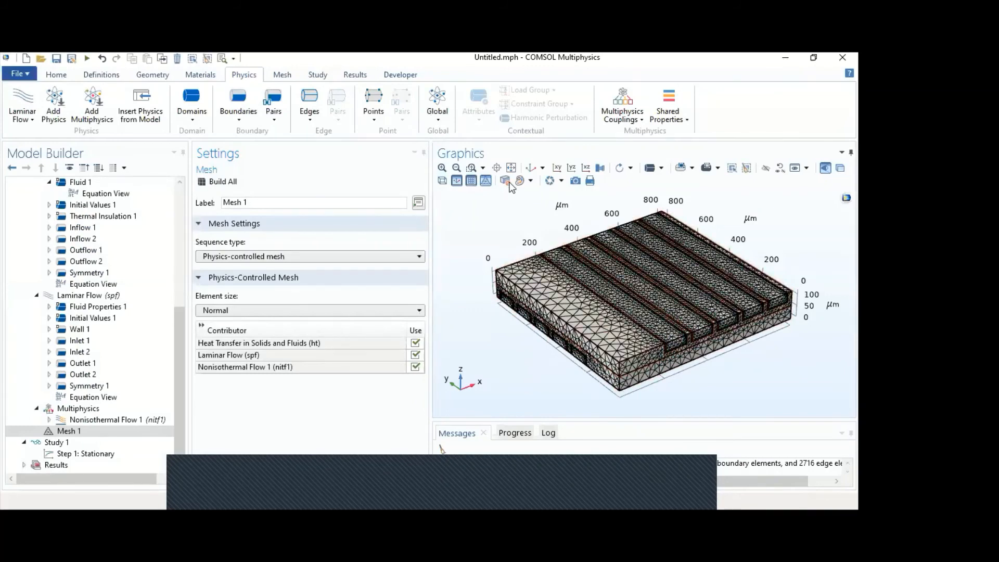
click(474, 167)
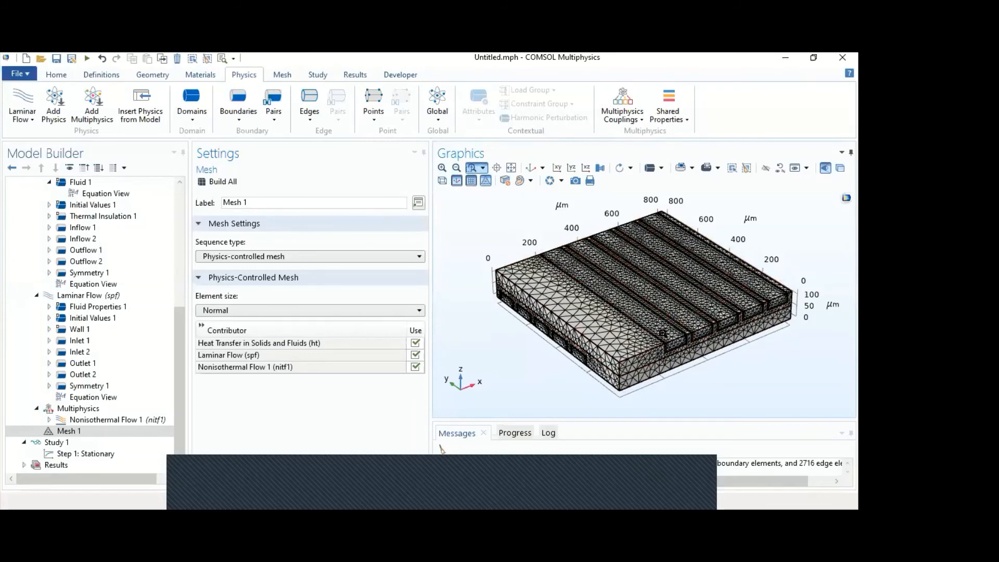
drag(689, 354, 693, 364)
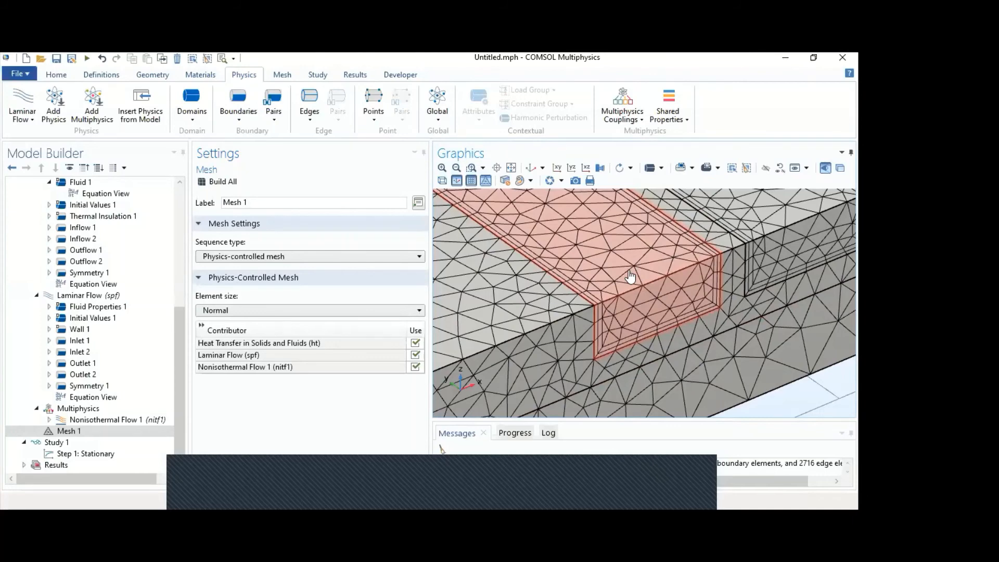
click(512, 168)
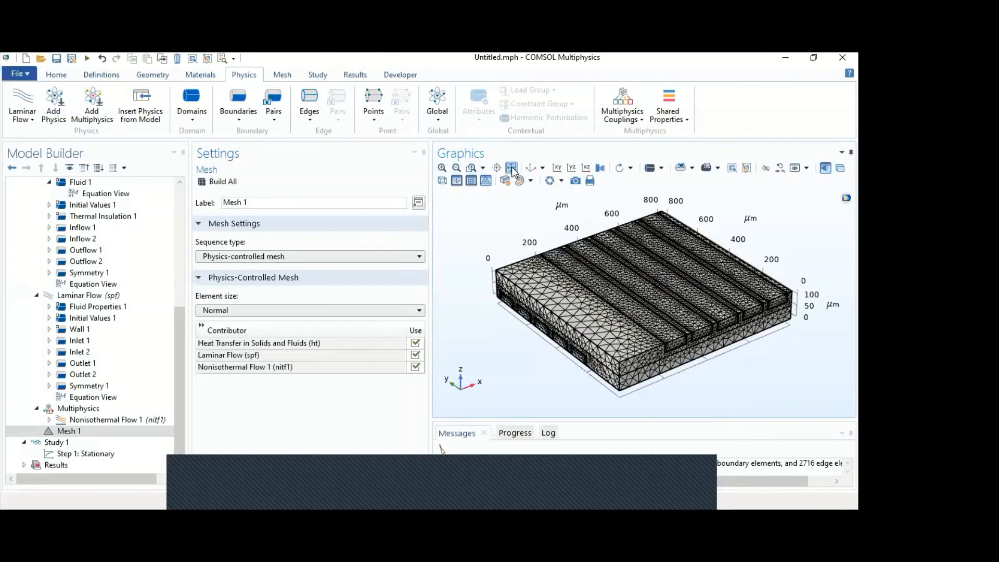
- Exclude Heat Transfer in Solids and Fluids and the Nonisothermal Flow 1 coupling from study Step 1: Stationary
click(64, 443)
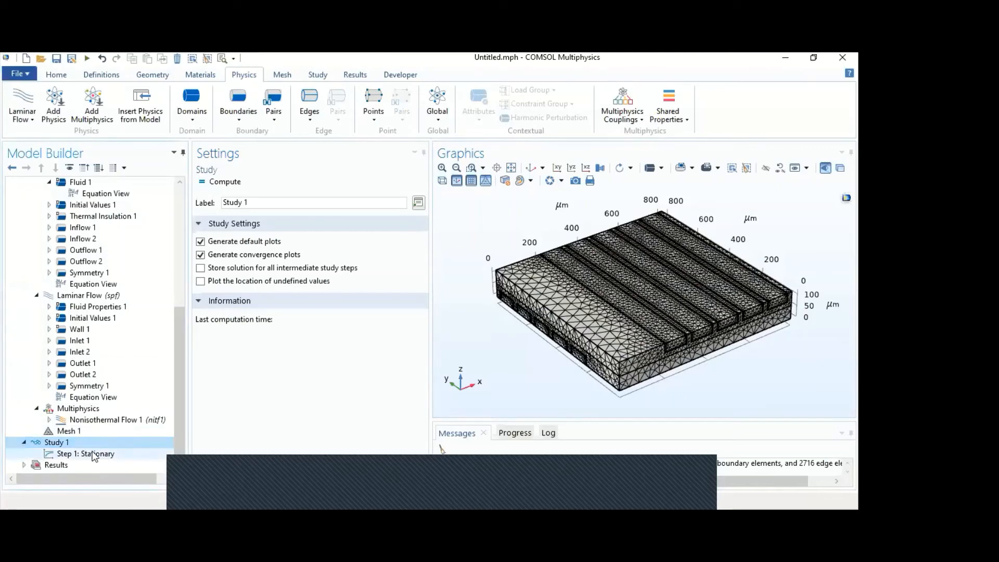
click(90, 455)
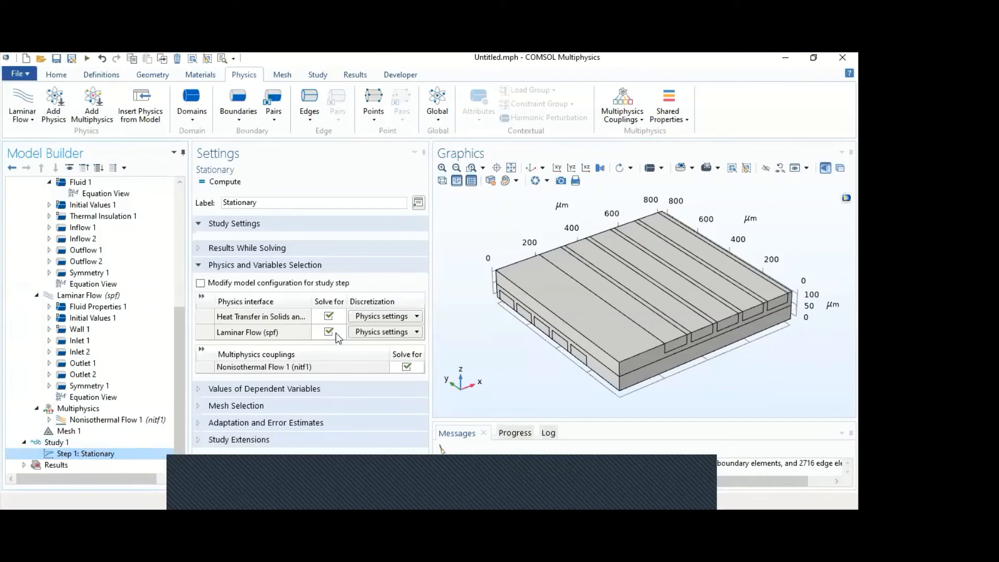
click(328, 316)
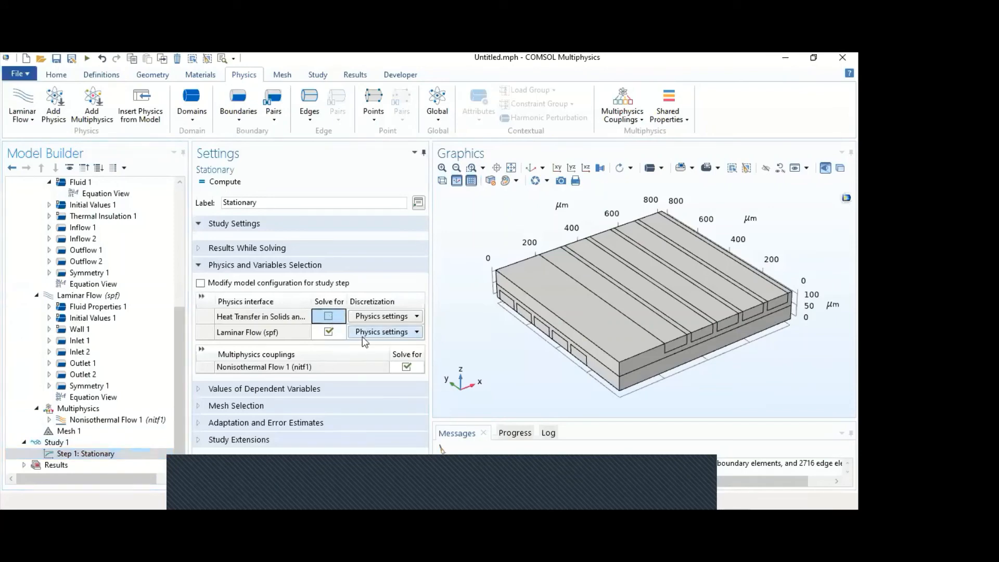
click(407, 368)
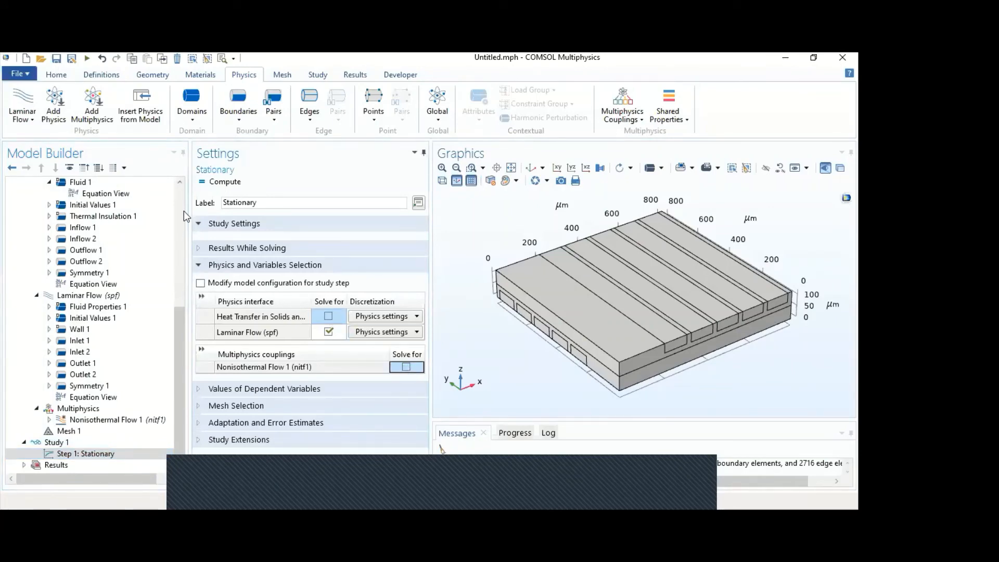
- Add a second Stationary step to Study 1 and exclude Laminar Flow from its solved physics
click(314, 75)
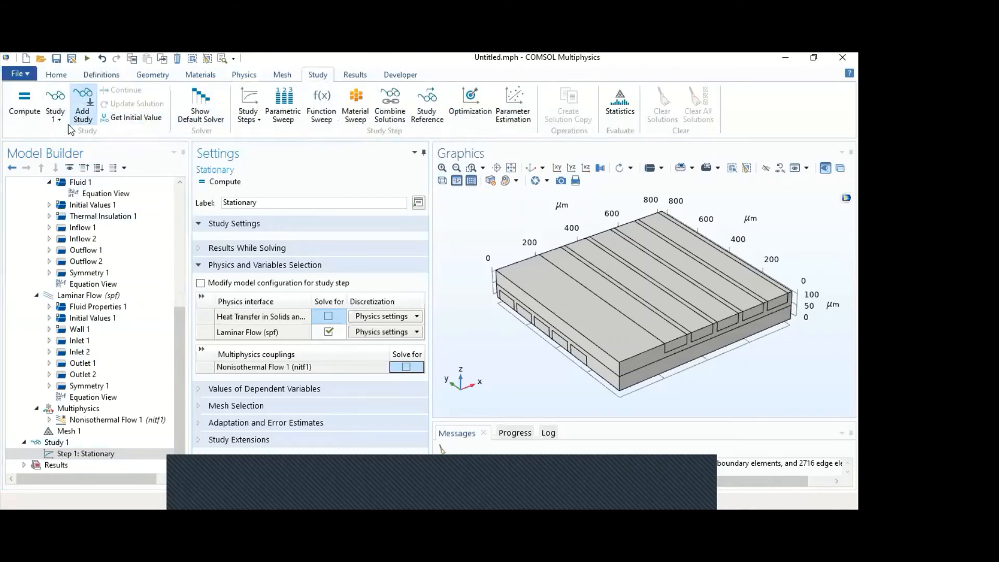
click(246, 117)
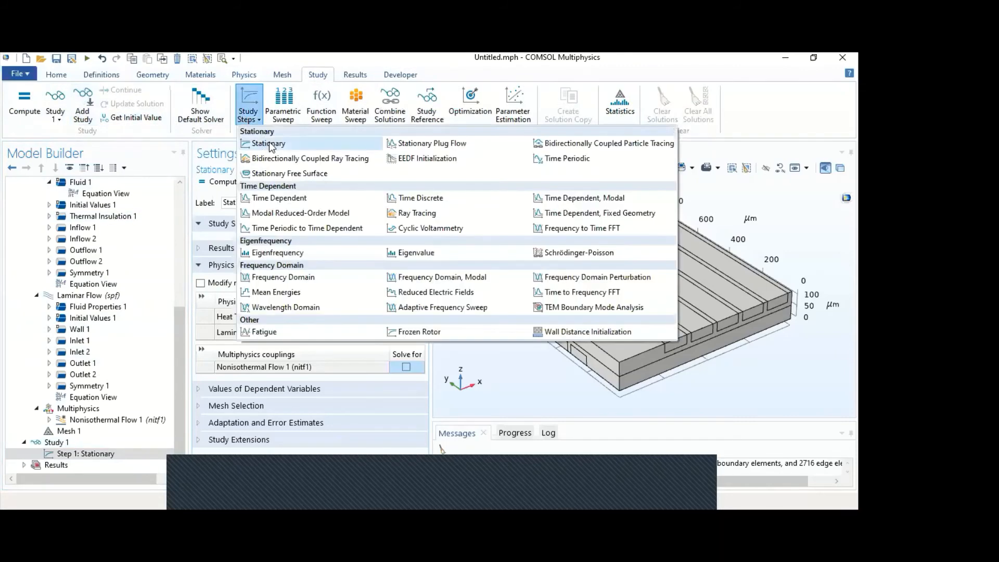
click(268, 143)
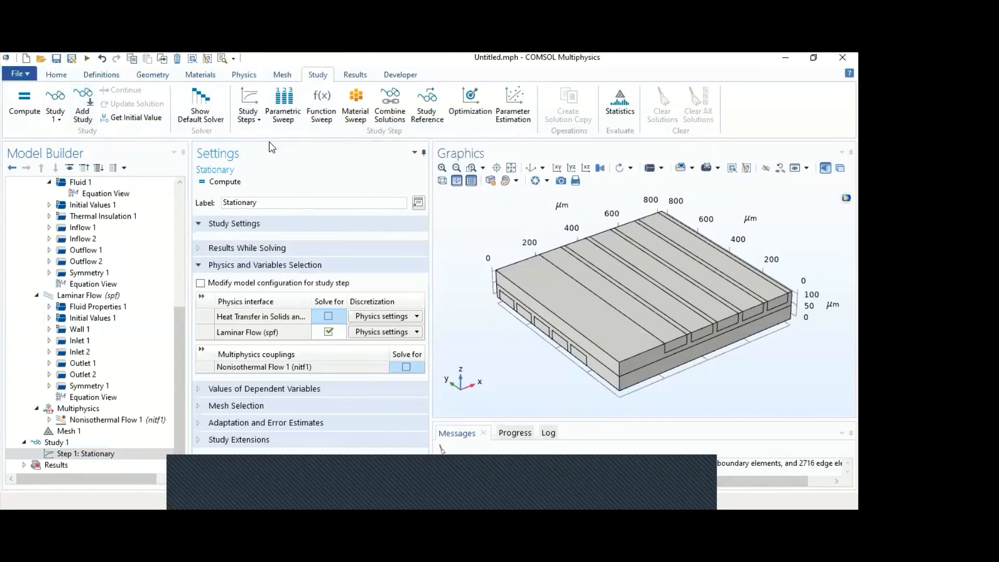
click(328, 331)
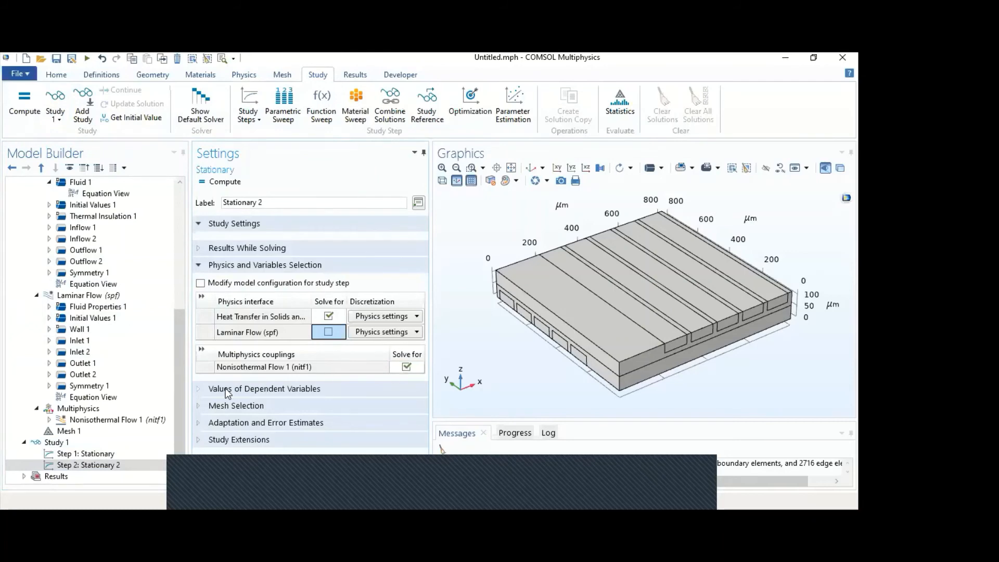
- Compute Study 1 and show the solver progress in an enlarged log area
click(99, 442)
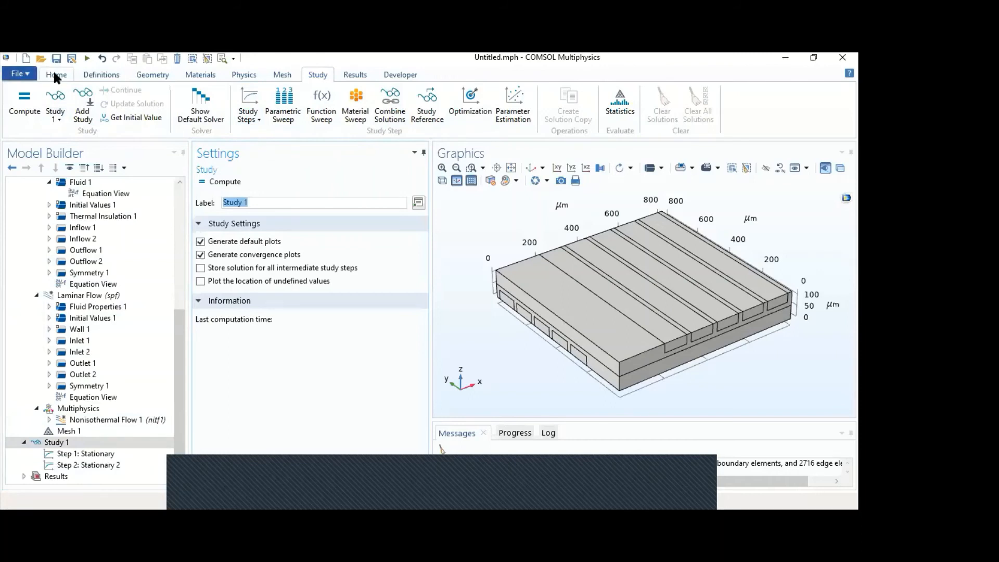
click(31, 109)
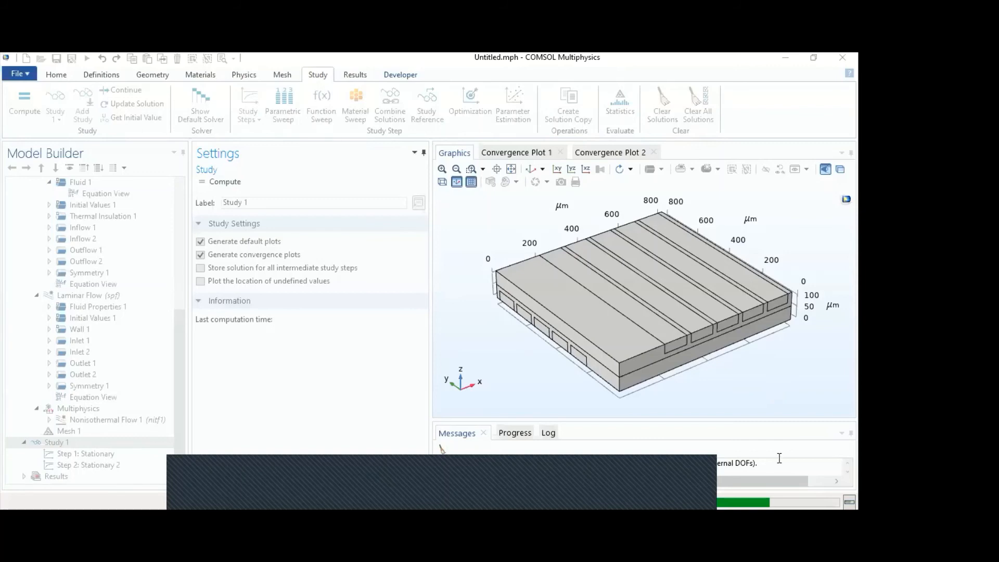
click(514, 432)
drag(583, 421, 583, 394)
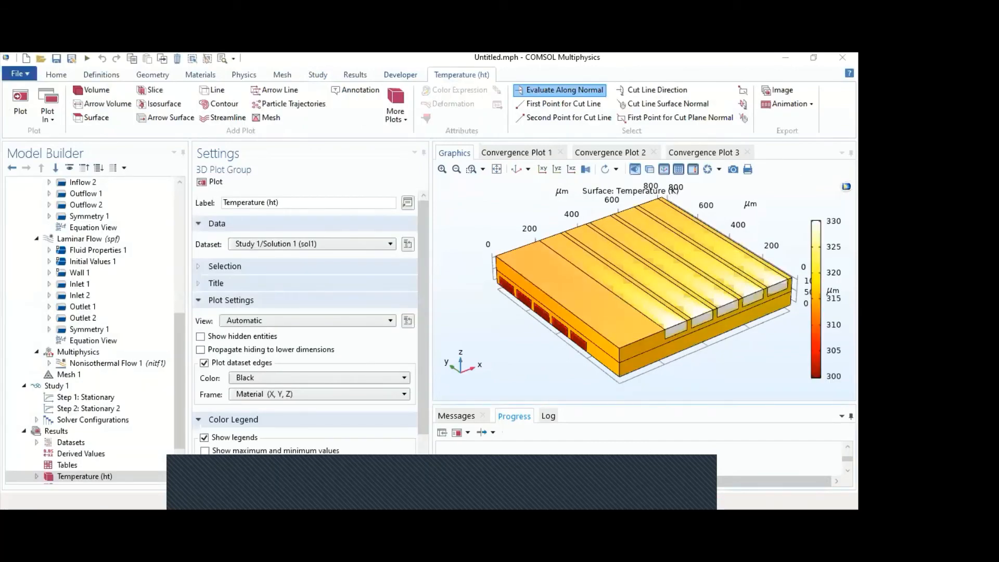
- Examine the Aluminum material's property list, including heat capacity, thermal conductivity and density
scroll(114, 307, up, 3)
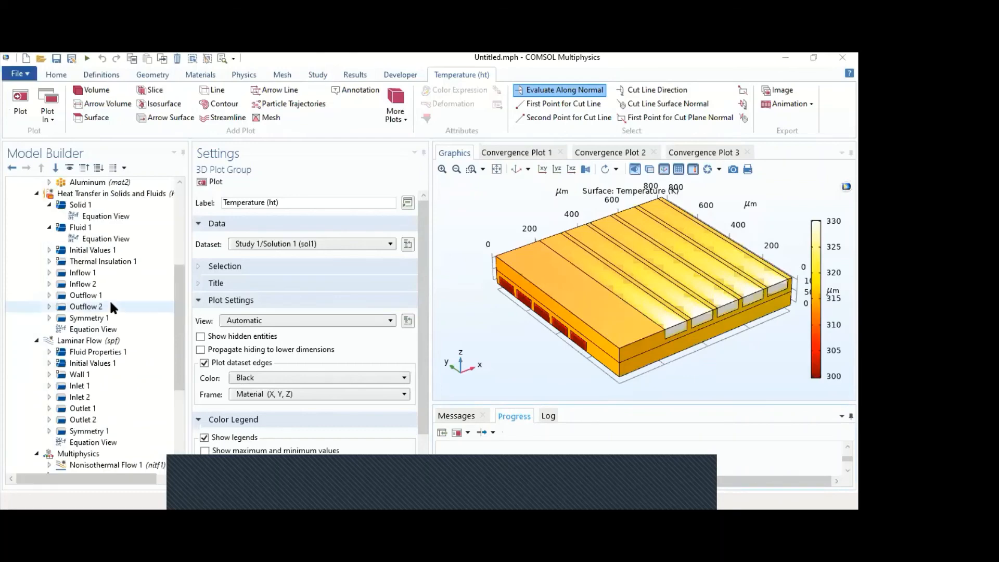
scroll(87, 313, up, 4)
click(90, 318)
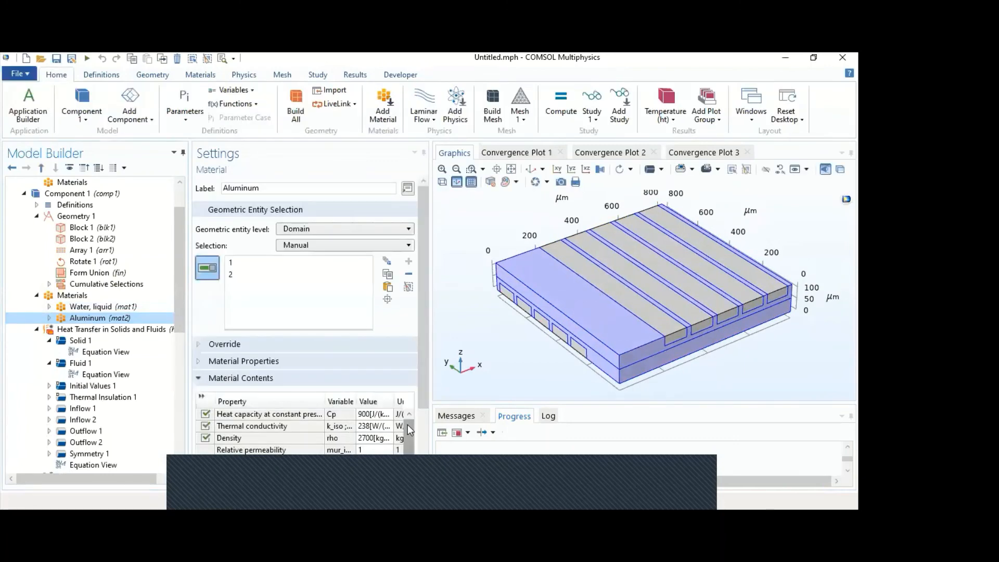
scroll(411, 438, down, 1)
scroll(418, 431, down, 3)
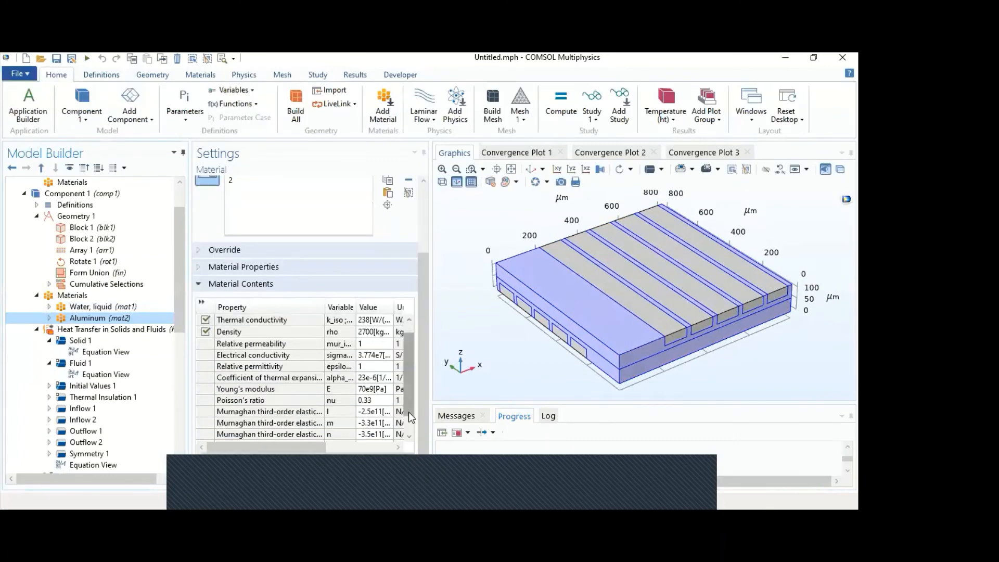
scroll(411, 389, up, 1)
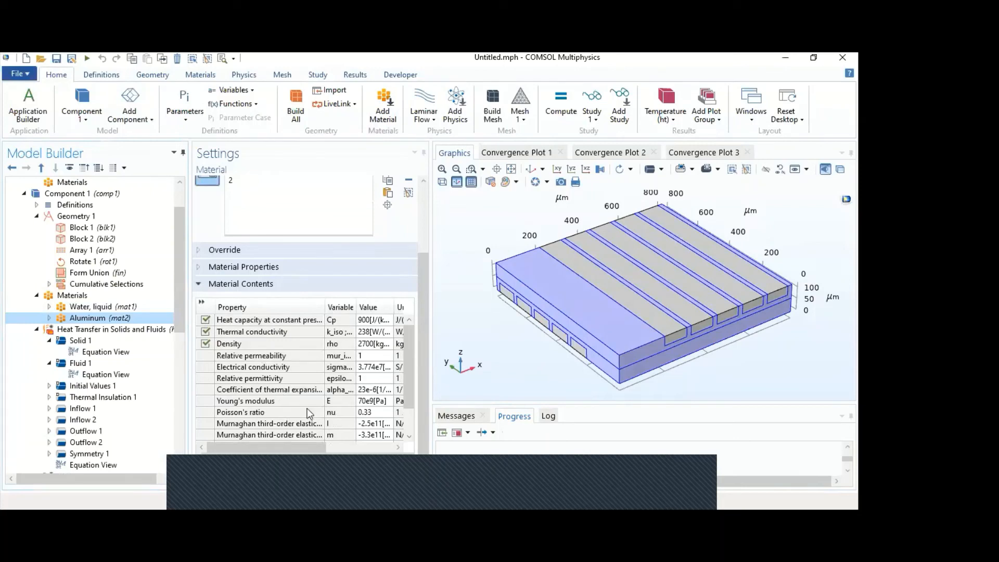
scroll(309, 412, down, 1)
drag(409, 368, 406, 341)
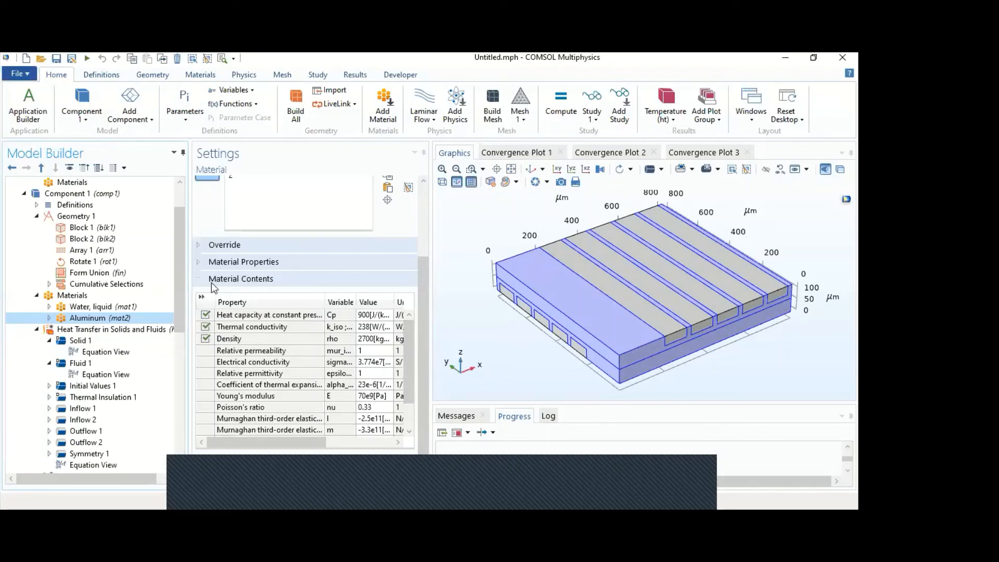
- Add the Radiation Heat Transfer properties from Equilibrium Discharge to the Aluminum material and show its material contents
click(199, 262)
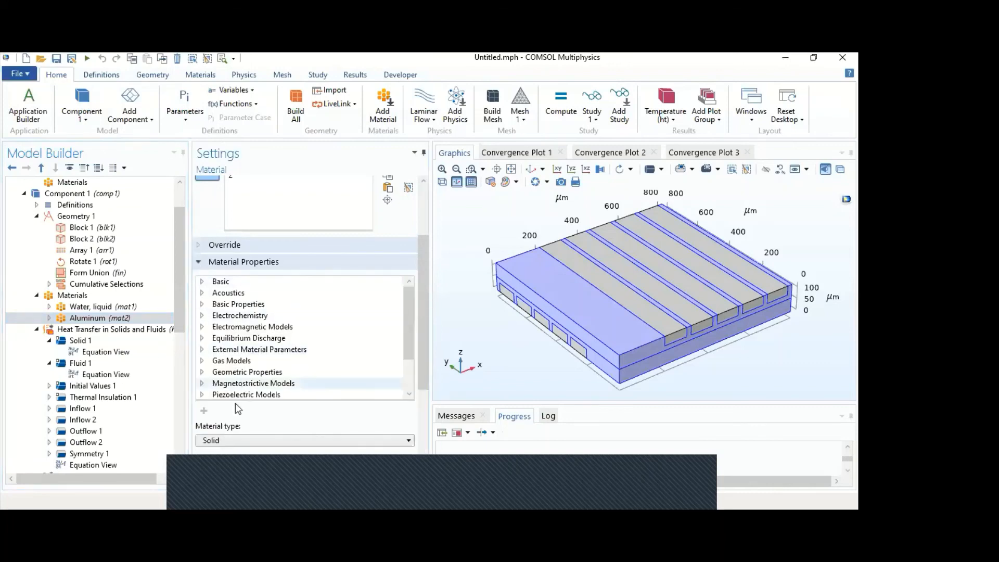
click(203, 361)
click(203, 361)
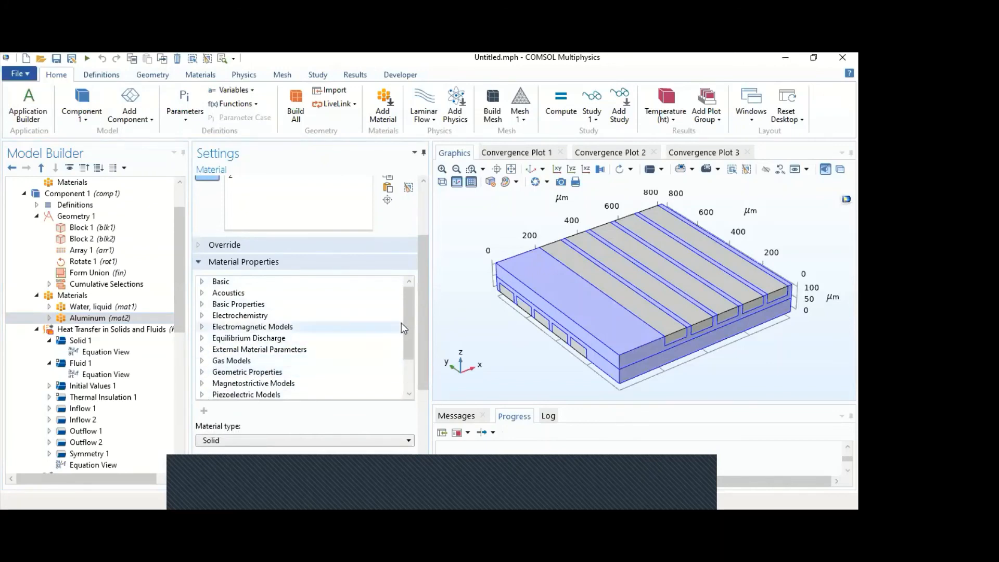
drag(405, 329, 408, 339)
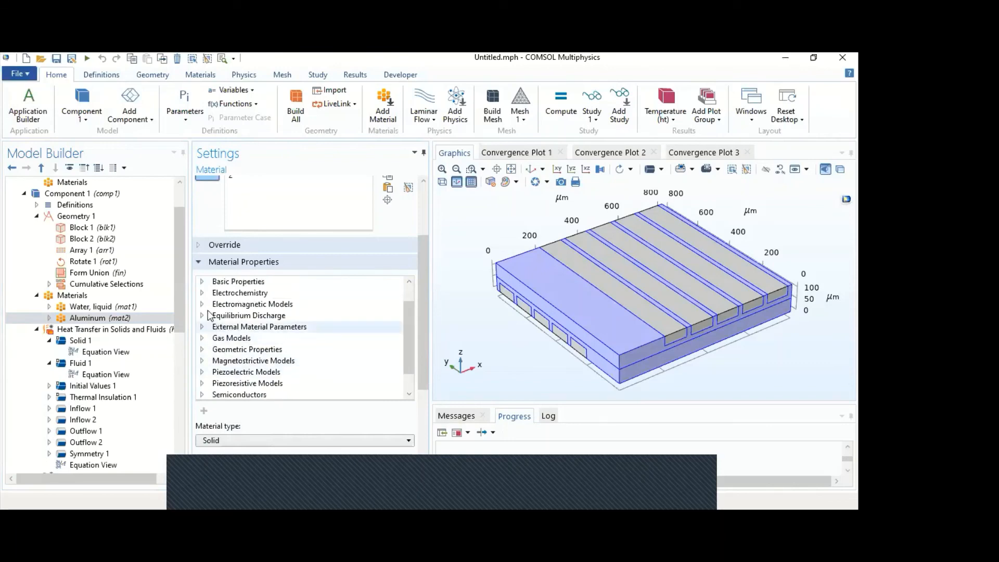
click(202, 315)
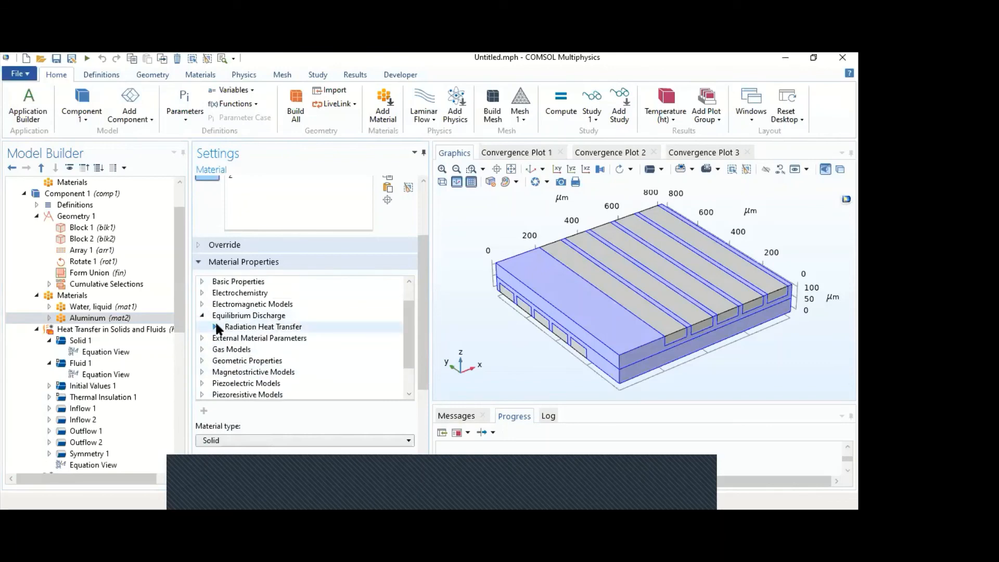
click(213, 328)
click(270, 353)
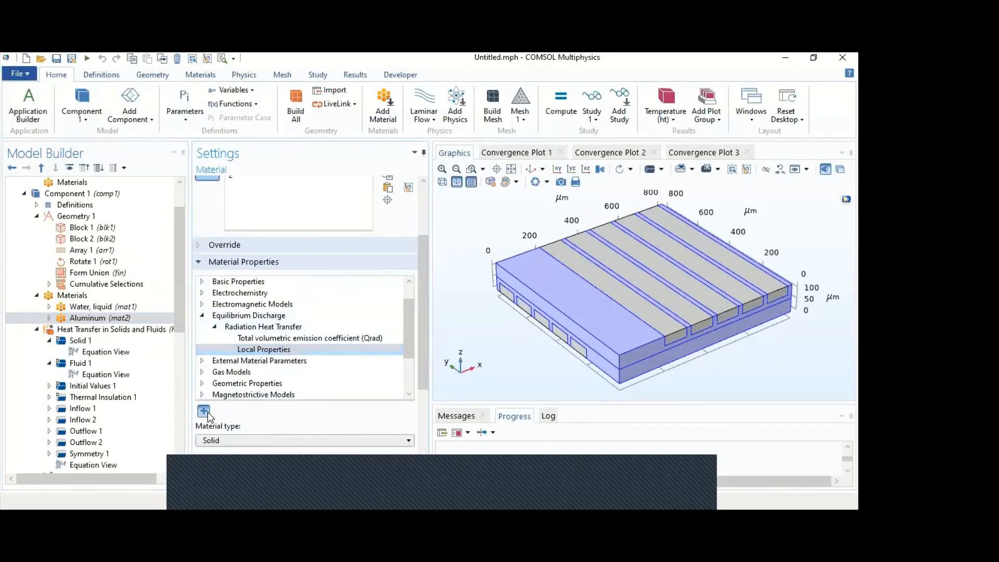
drag(422, 365, 406, 456)
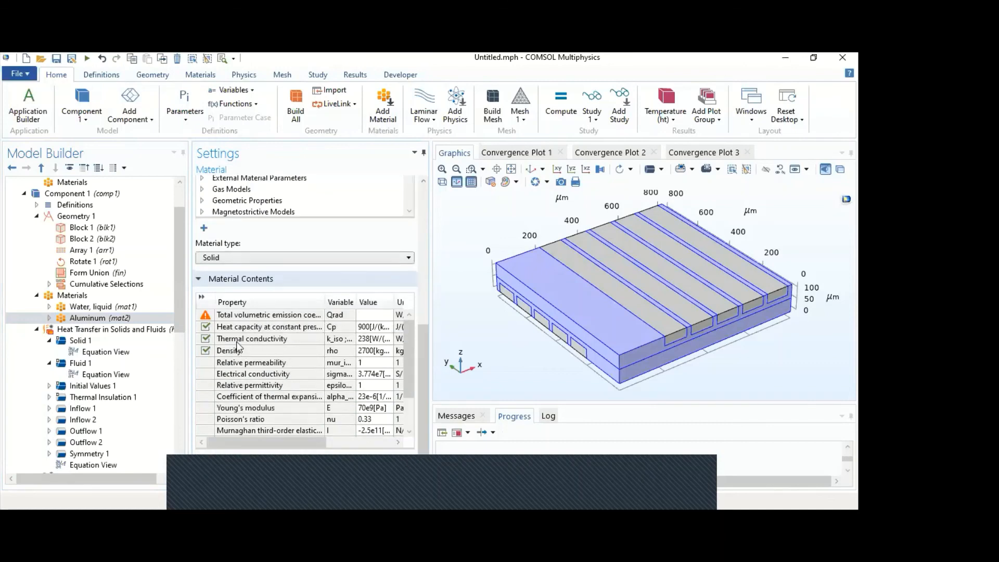
click(233, 317)
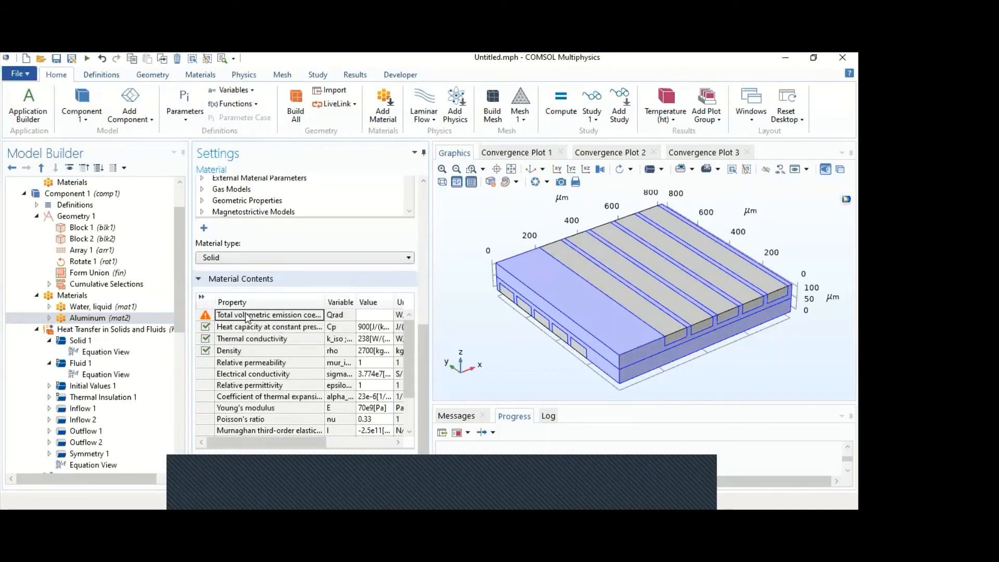
right_click(251, 316)
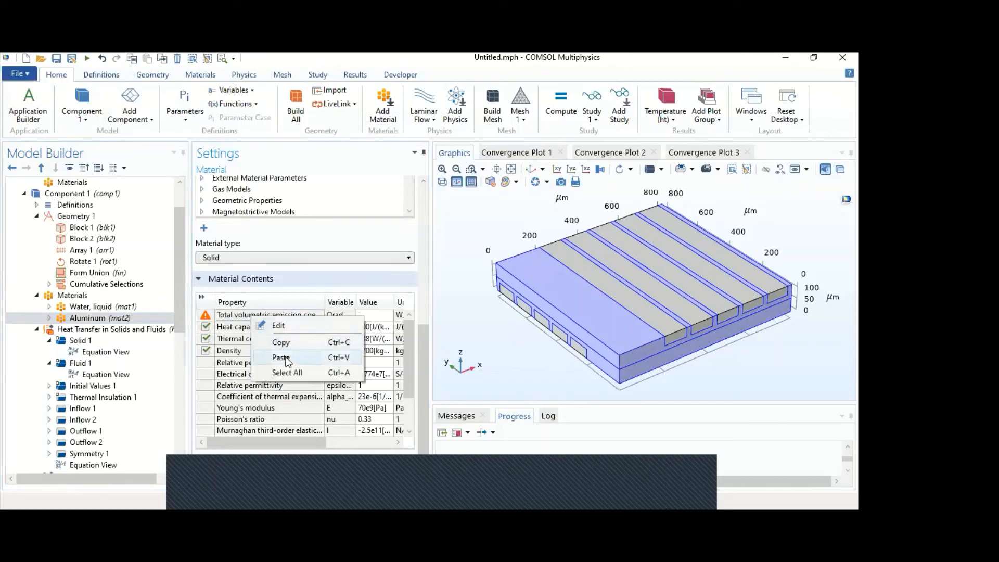
click(239, 319)
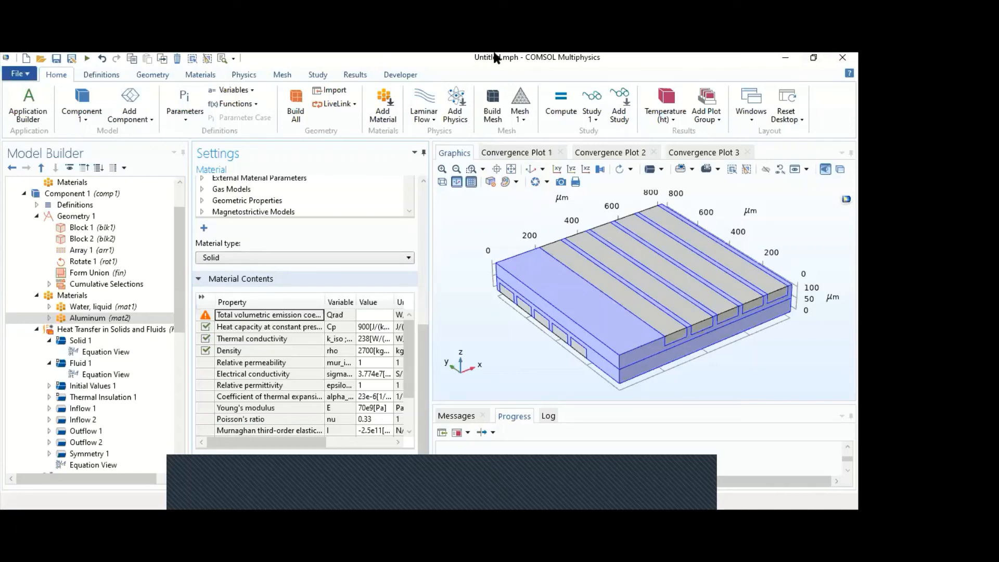
- Display the Temperature (ht) surface plot and examine the temperature distribution on the upper and lower channel faces
click(532, 171)
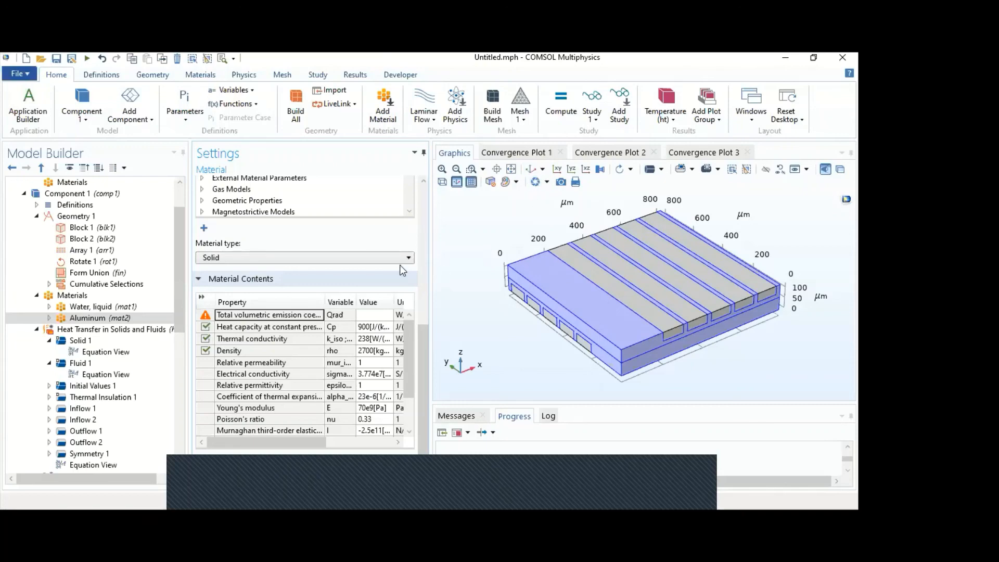
drag(181, 305, 175, 445)
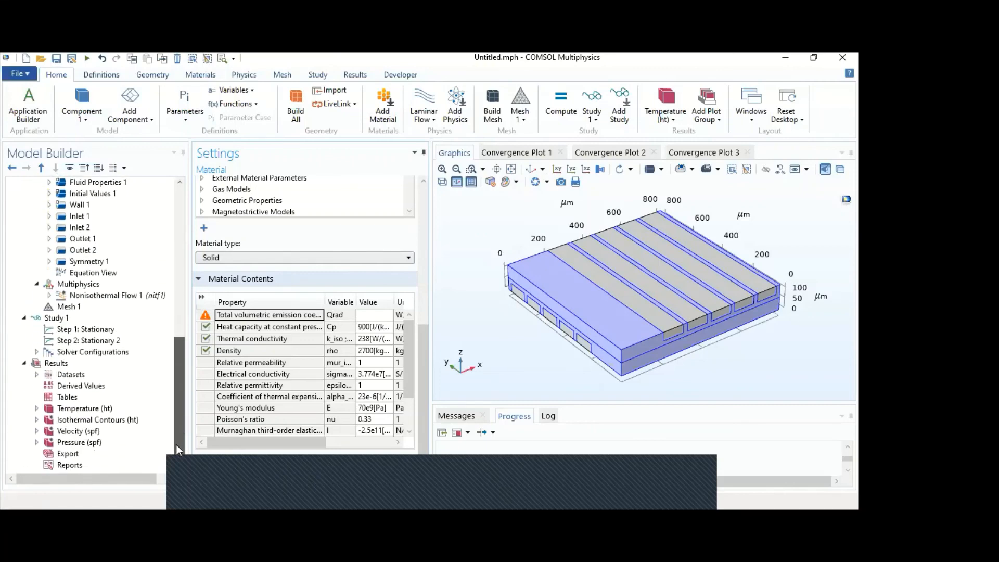
click(117, 410)
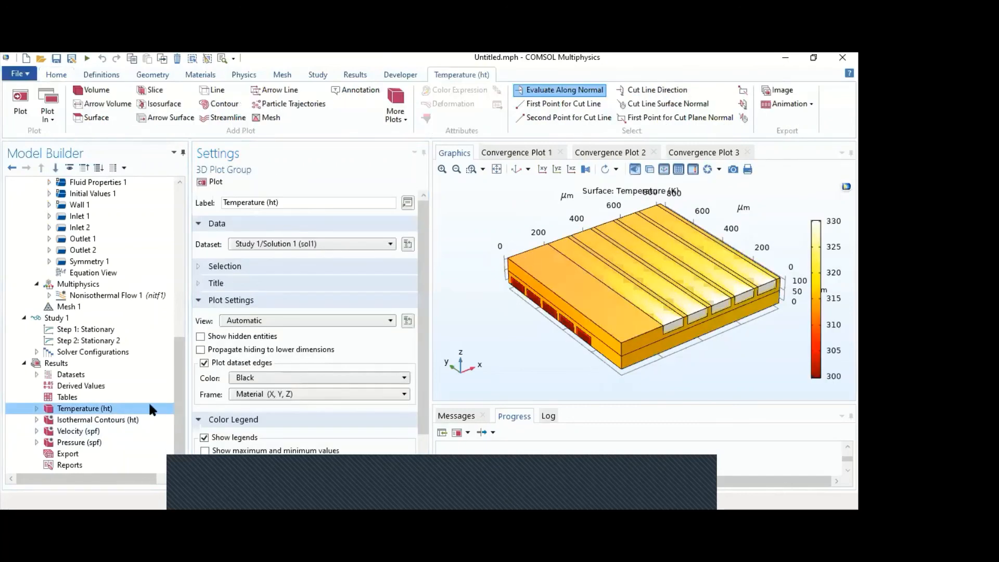
drag(526, 374, 560, 279)
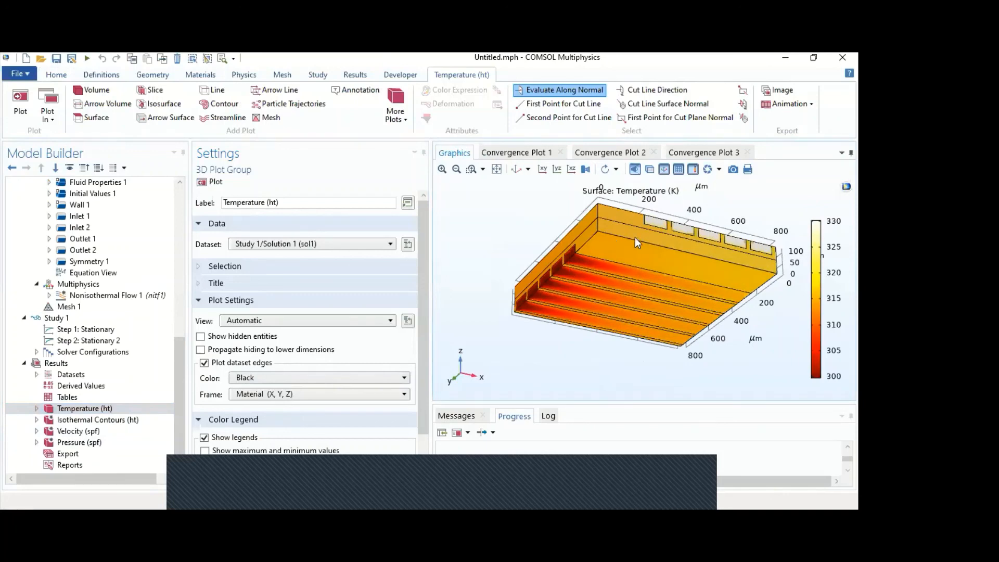
drag(569, 258, 543, 312)
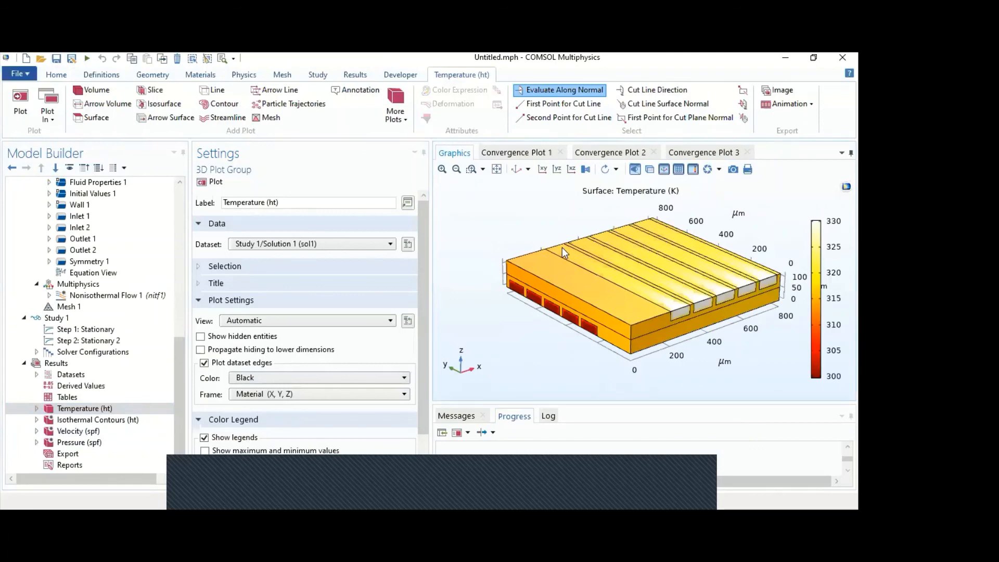
mouse_move(544, 282)
mouse_down()
mouse_move(544, 302)
mouse_move(547, 264)
mouse_up()
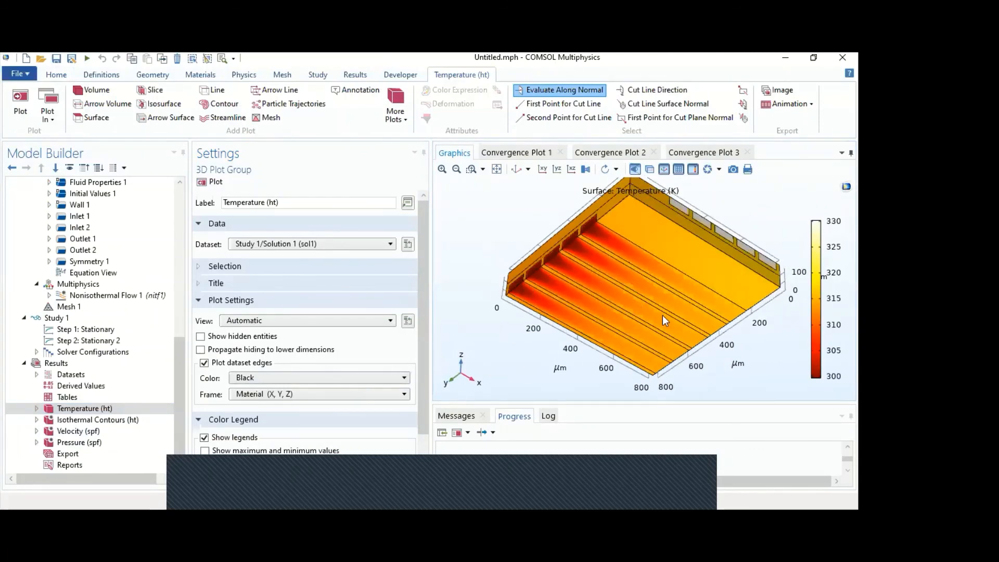
drag(482, 270, 489, 295)
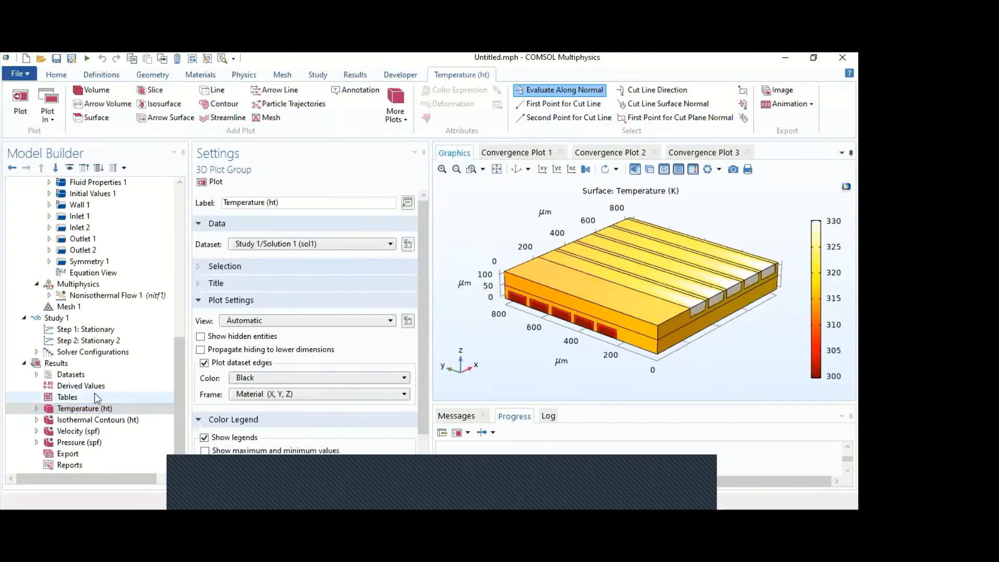
- Create a new 3D plot group for the Study 1 solution and add a surface plot of temperature T to it
click(353, 75)
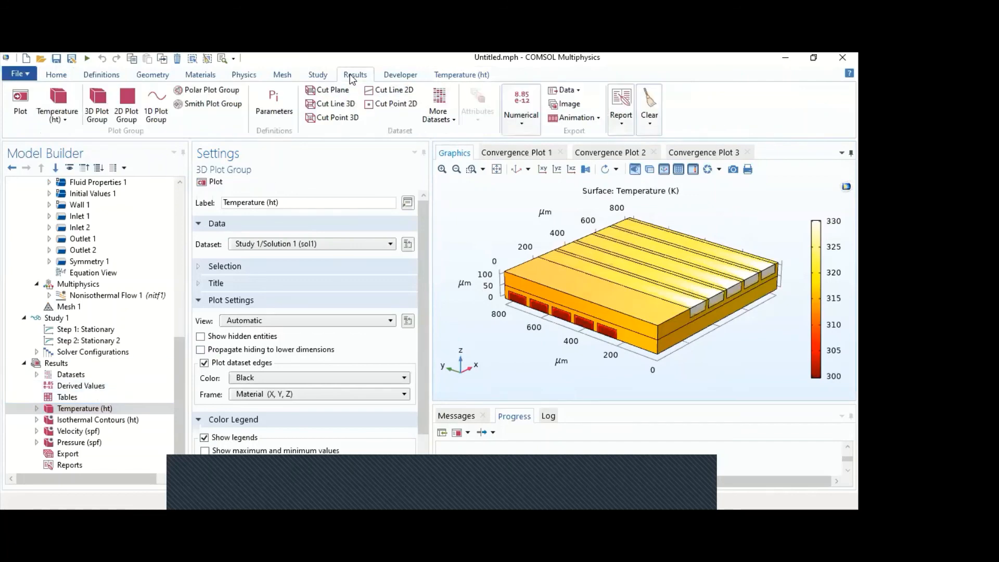
click(99, 106)
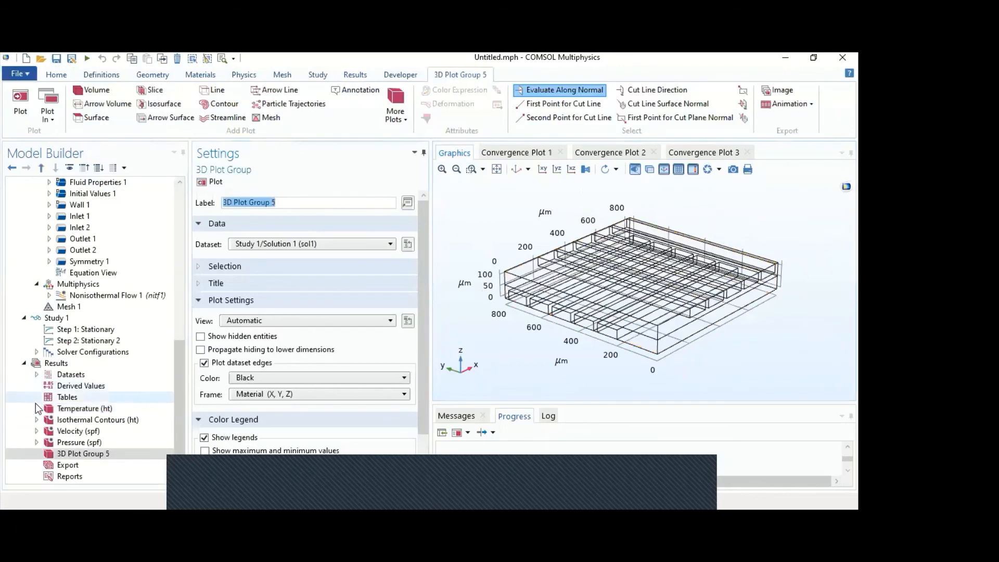
click(36, 408)
click(36, 409)
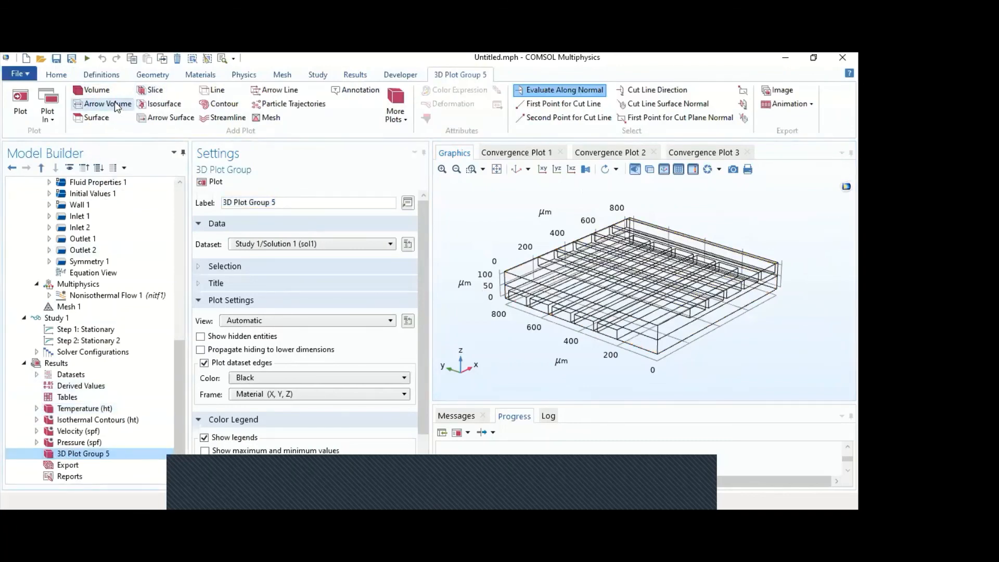
click(108, 121)
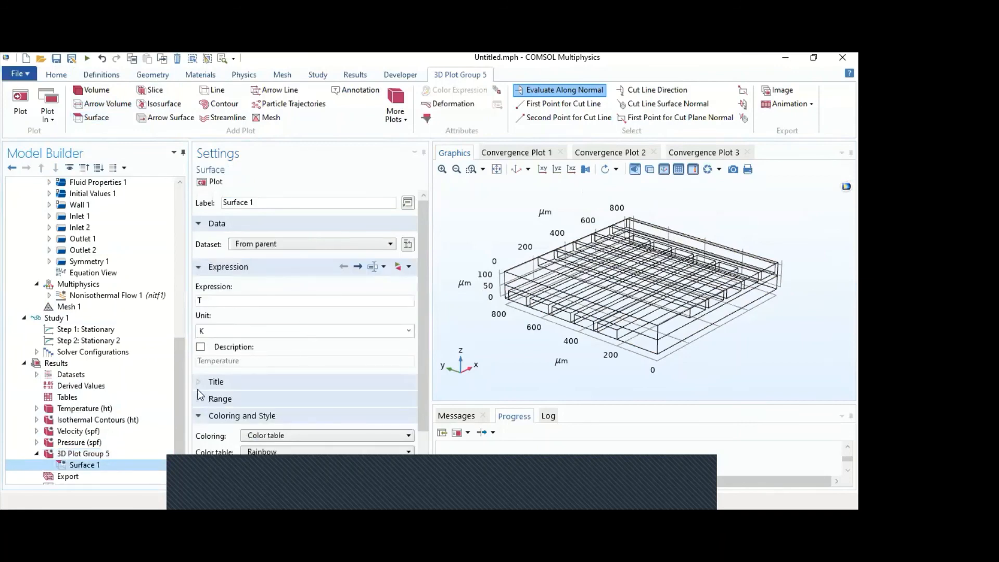
- Plot the new temperature surface with the Rainbow color table and inspect the channel ends and underside of the blocks
click(276, 453)
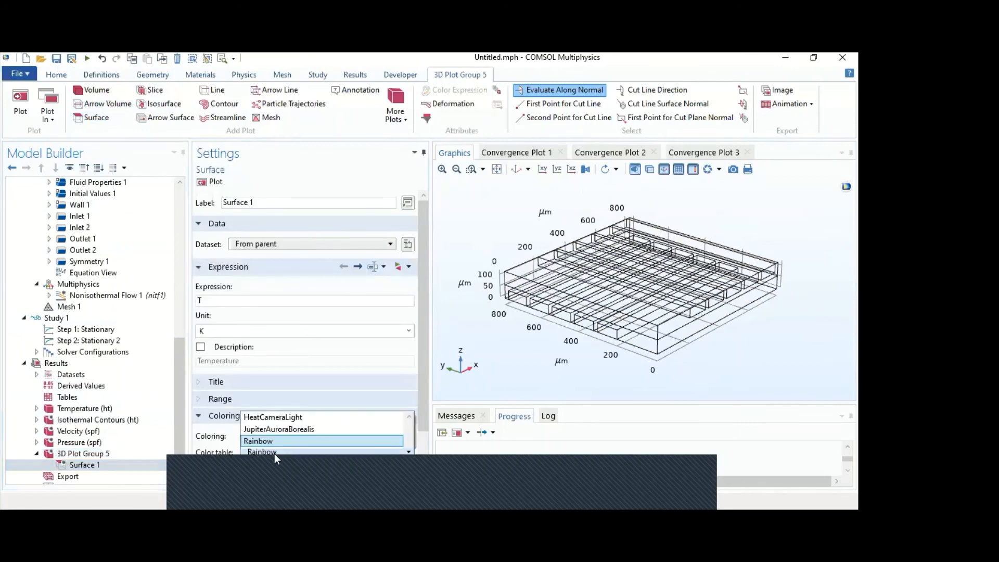
click(274, 453)
click(214, 183)
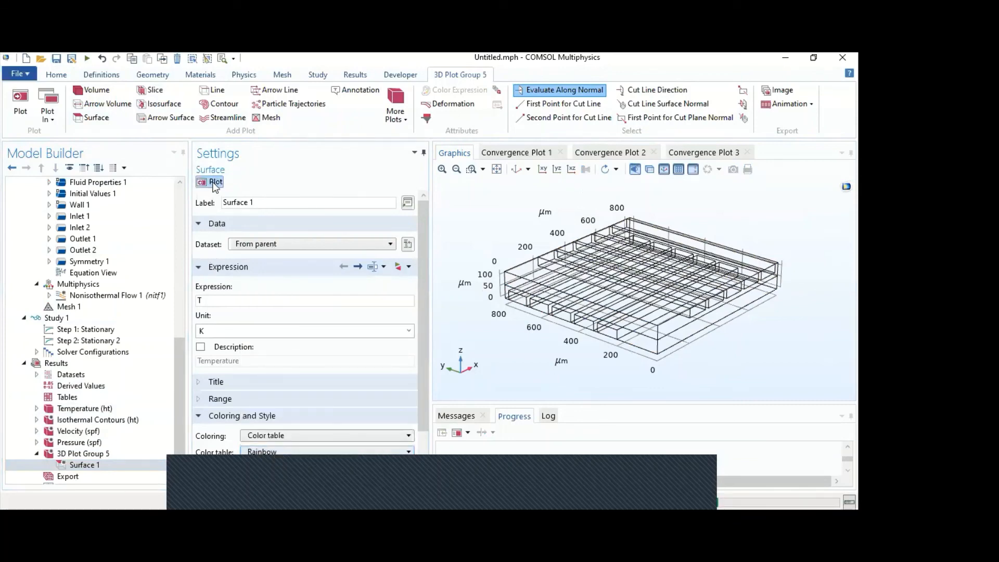
drag(505, 347, 497, 327)
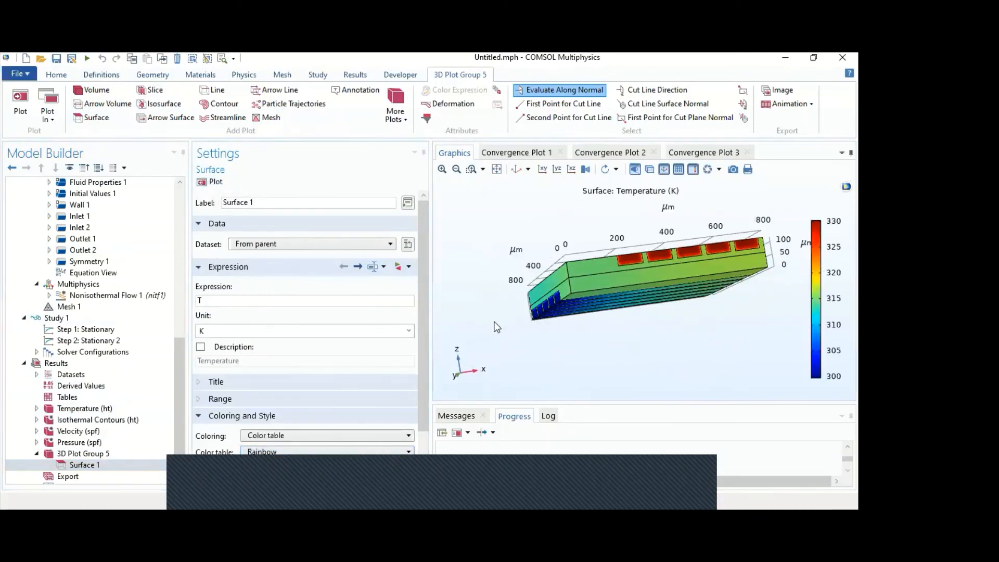
drag(573, 336, 660, 275)
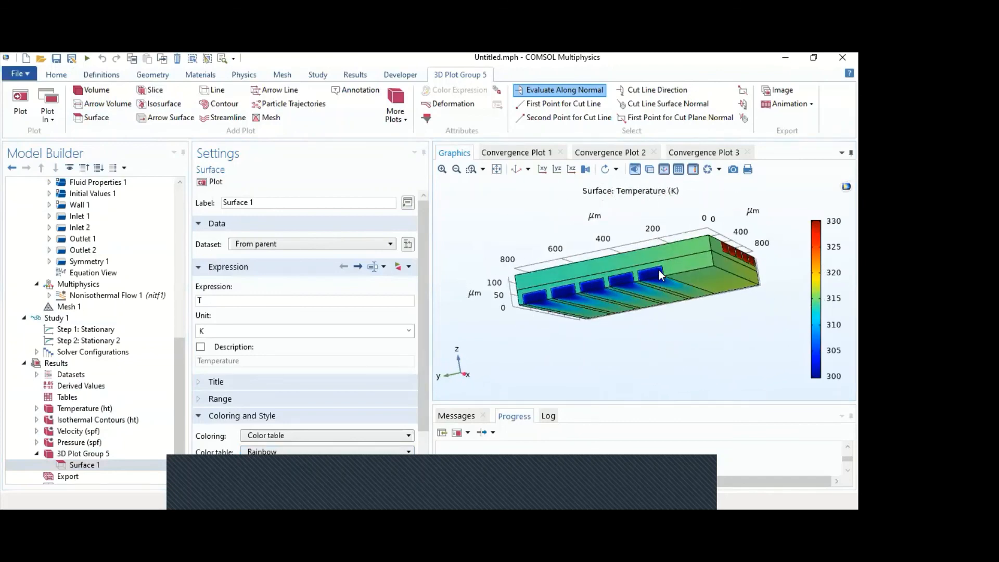